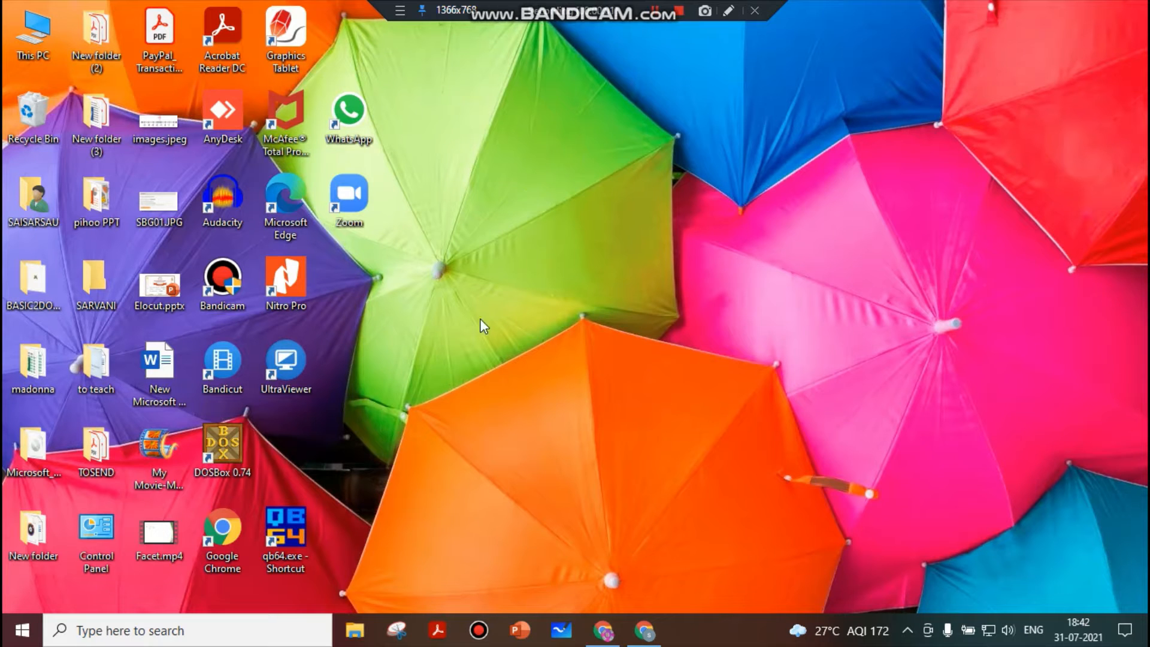
Open Google Chrome in a maximized window with the second listed user profile.
double_click(232, 534)
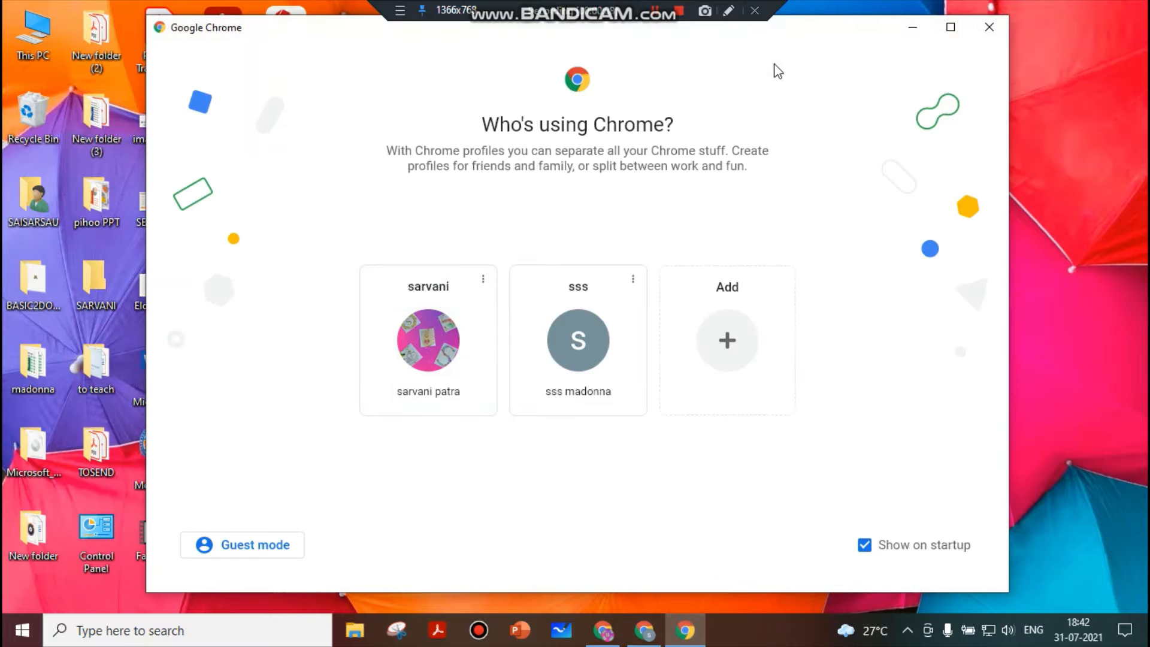
click(949, 29)
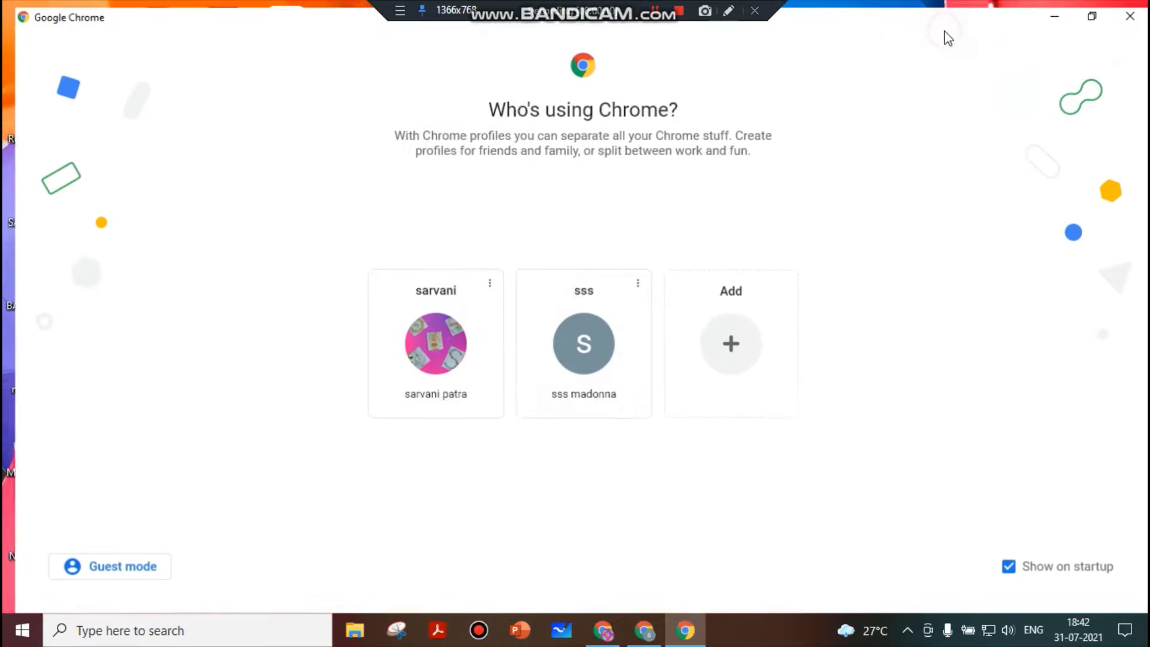
click(564, 339)
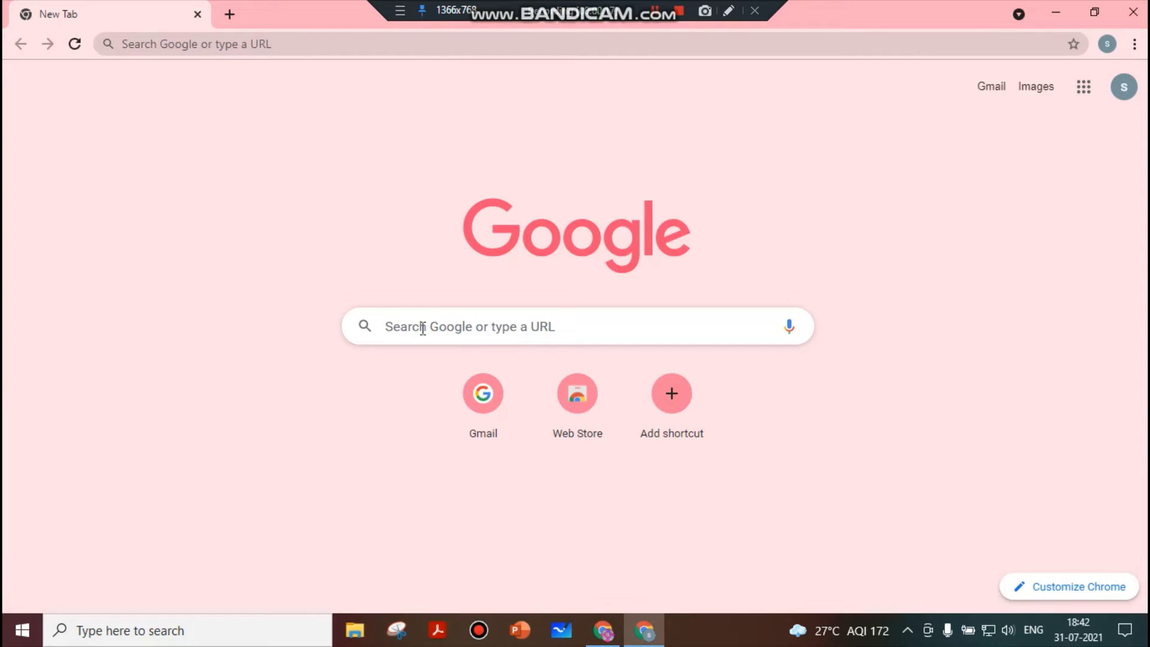
Search Google for classroom.google and open the Google Classroom site from the results.
click(470, 326)
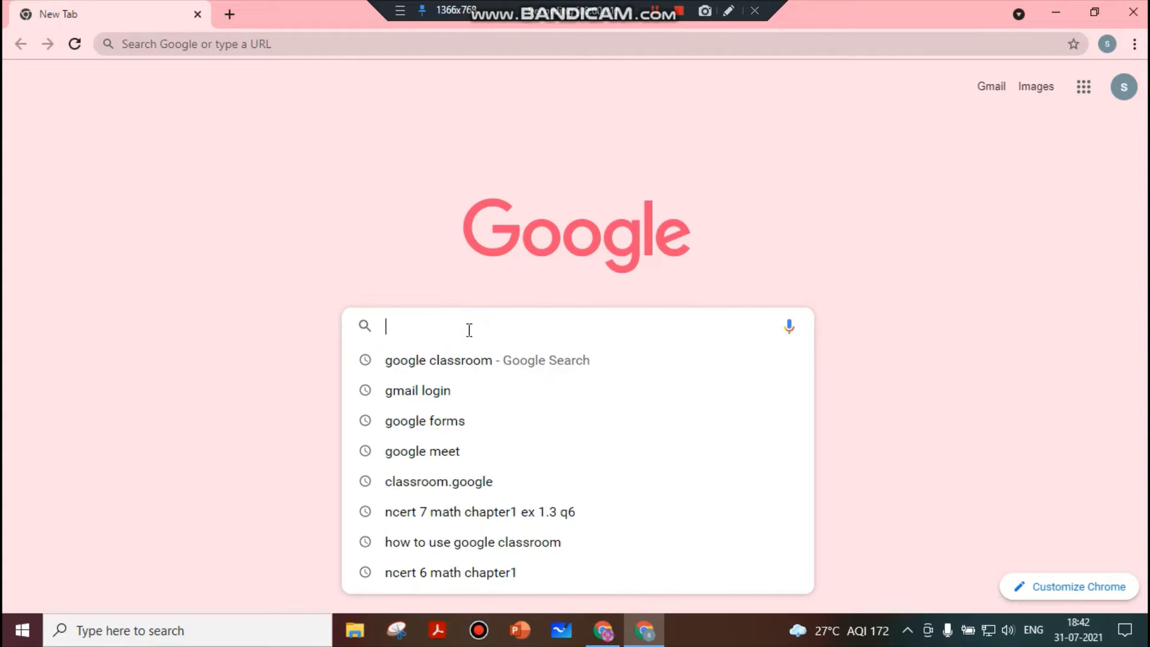
text(class)
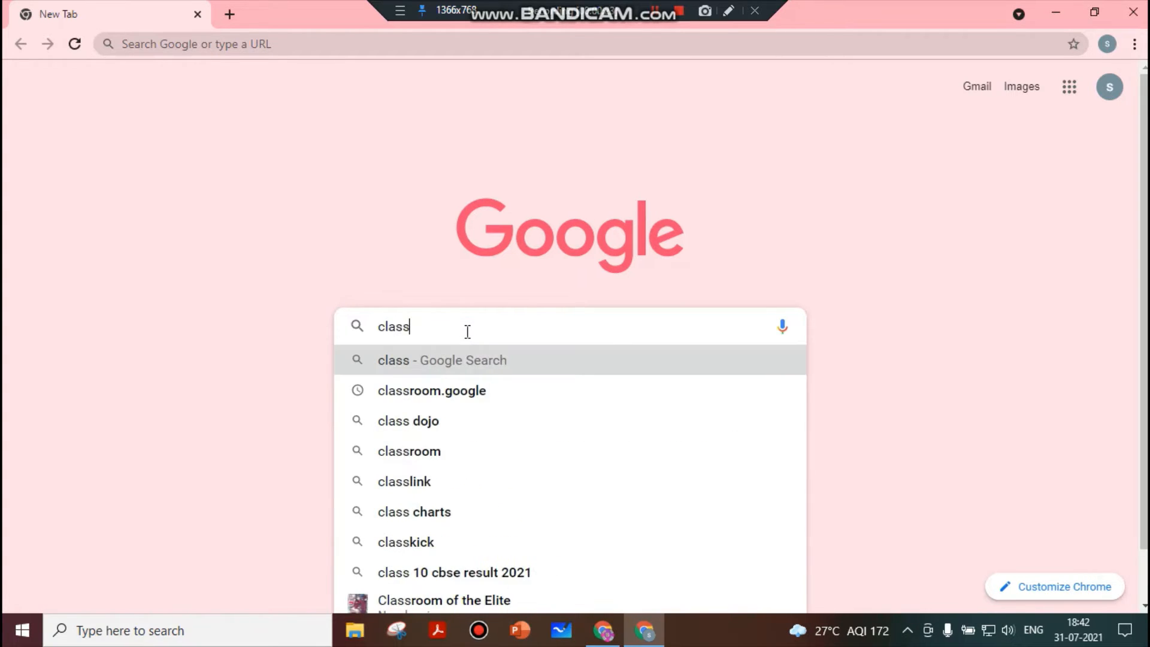
click(471, 394)
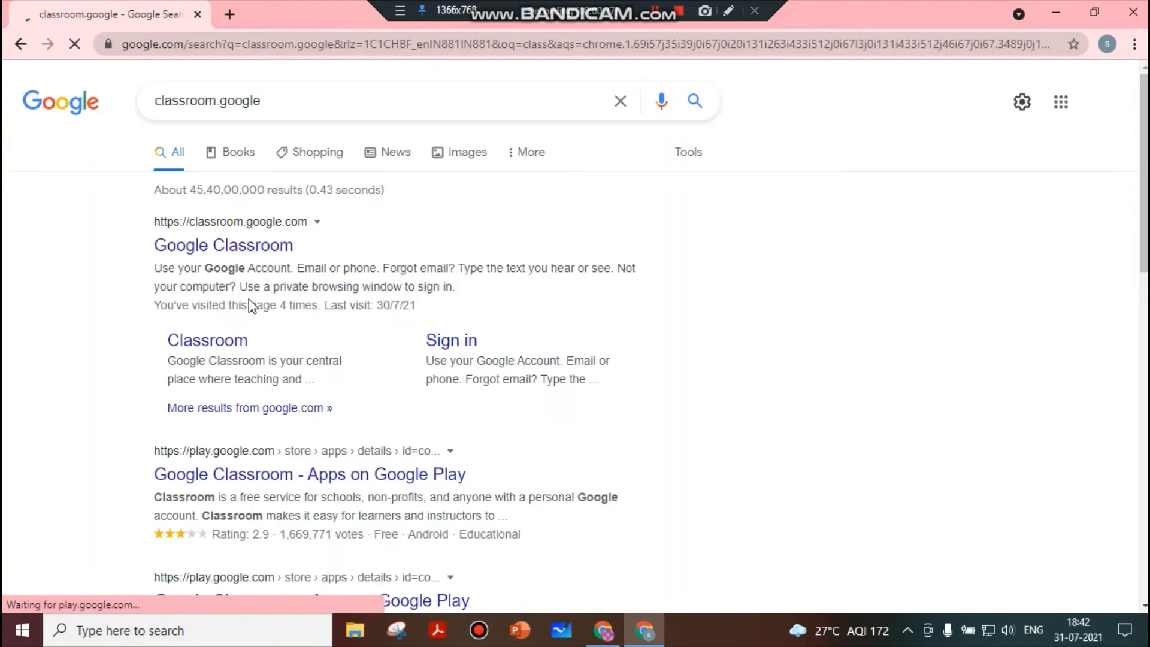
click(240, 246)
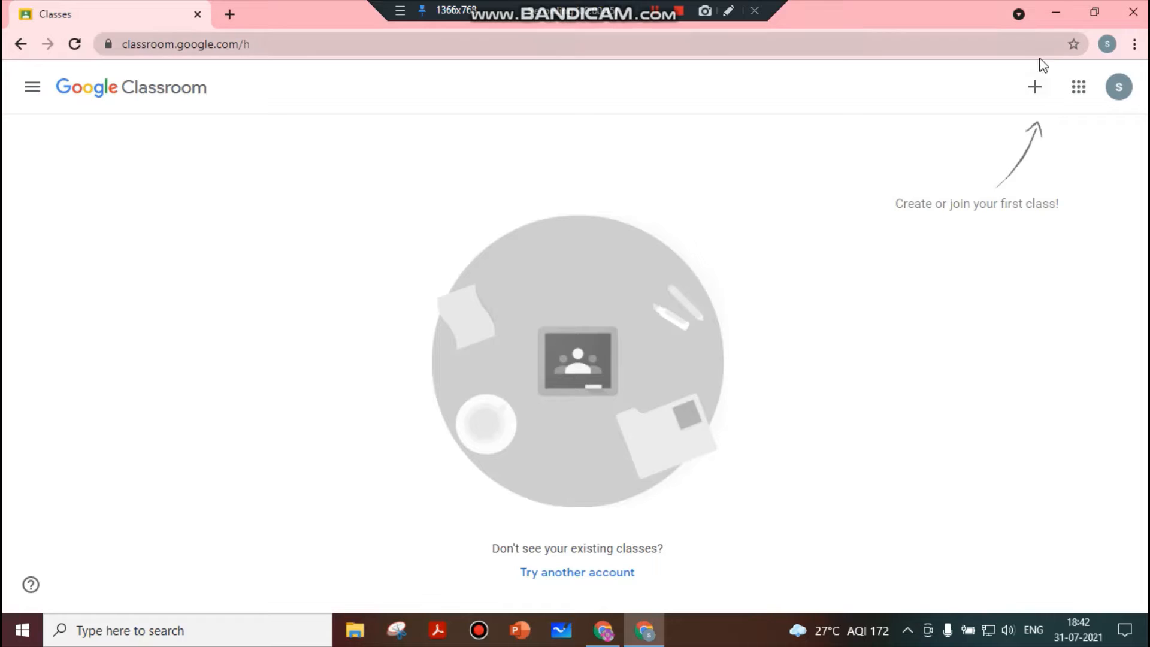
Start creating a new class and accept the notice about not using Classroom at a school with students.
click(1035, 93)
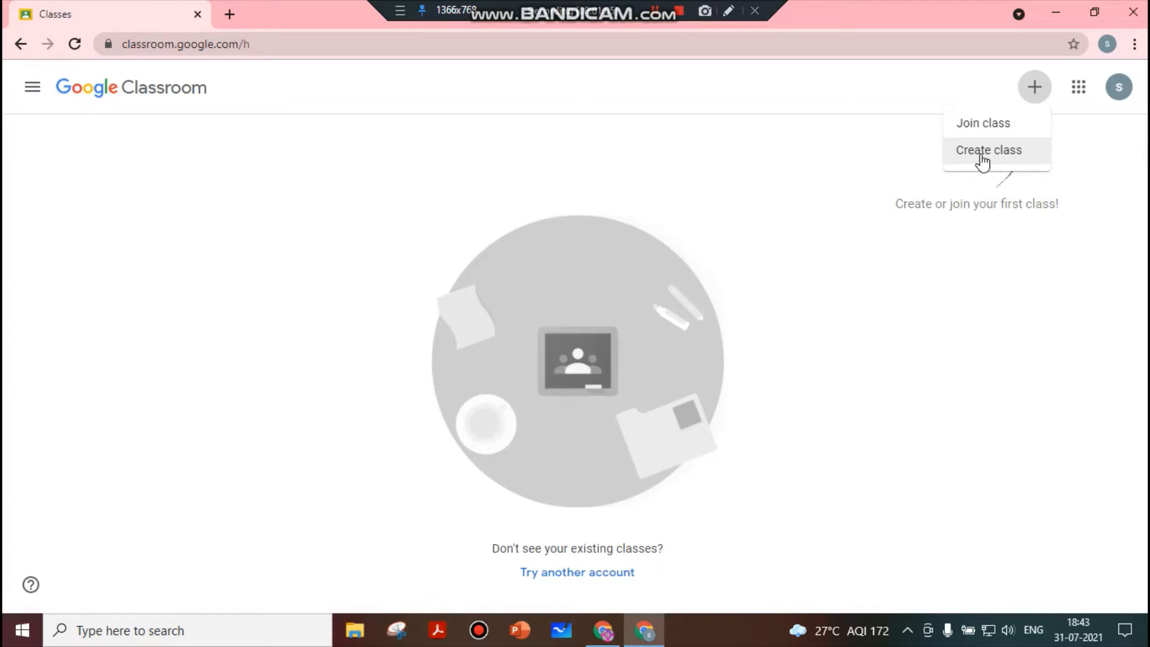
click(981, 153)
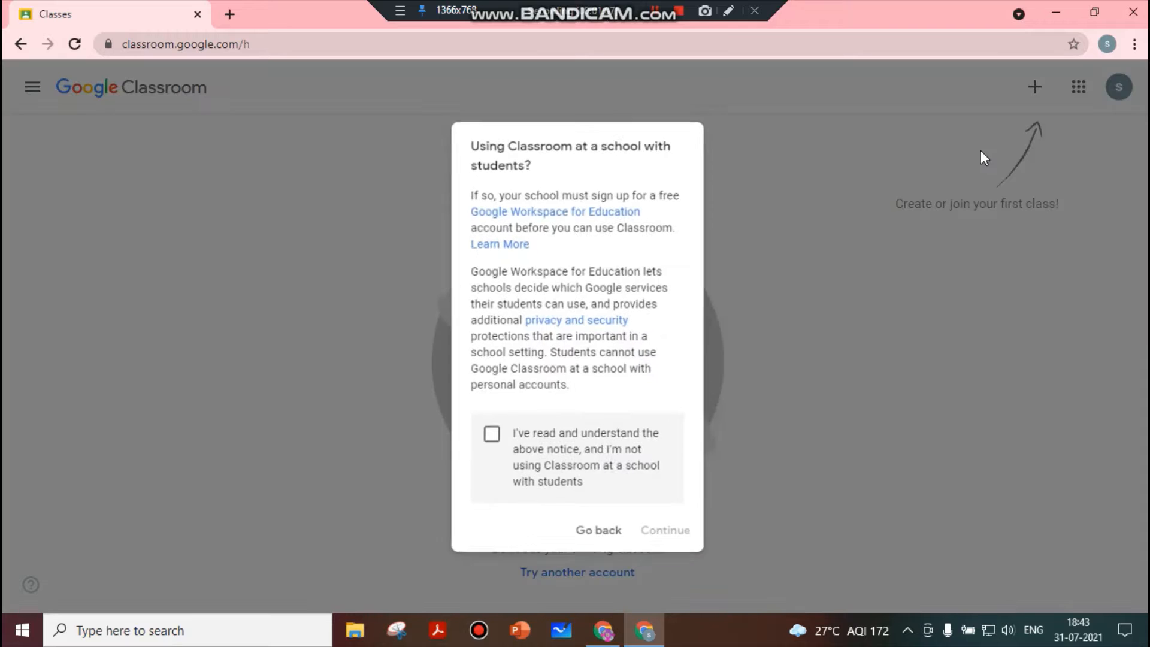
click(488, 438)
click(660, 539)
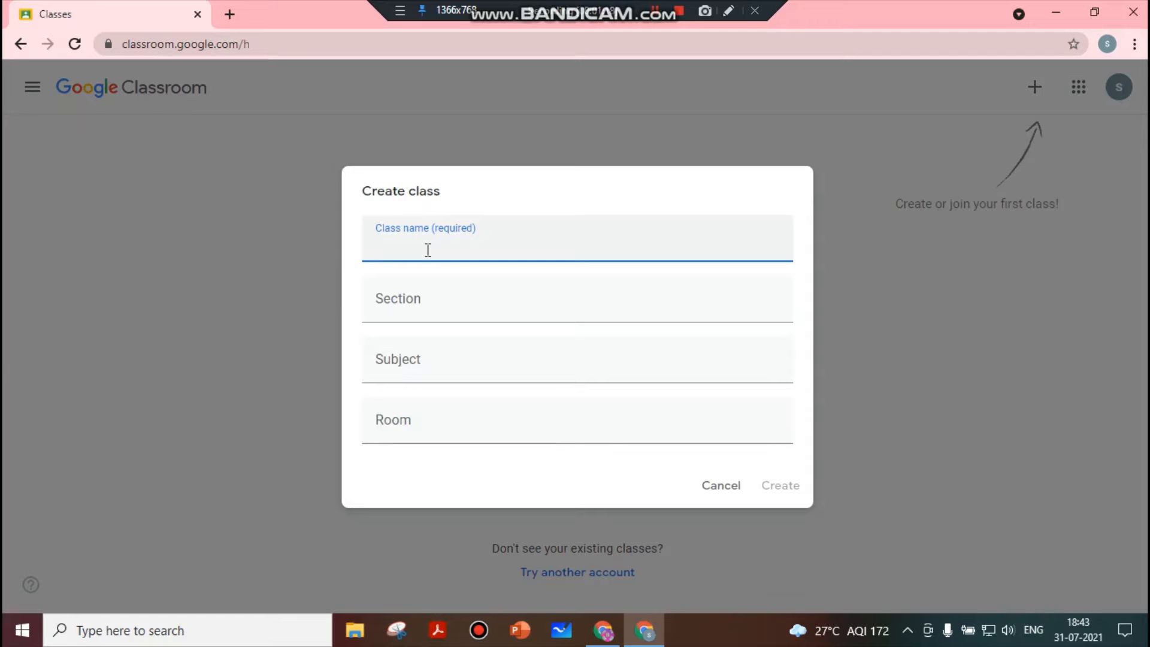
Create the class with the name "Class VII Mathematics", section A and subject "mathematics", leaving the room empty.
text(Class VII-Mathematics)
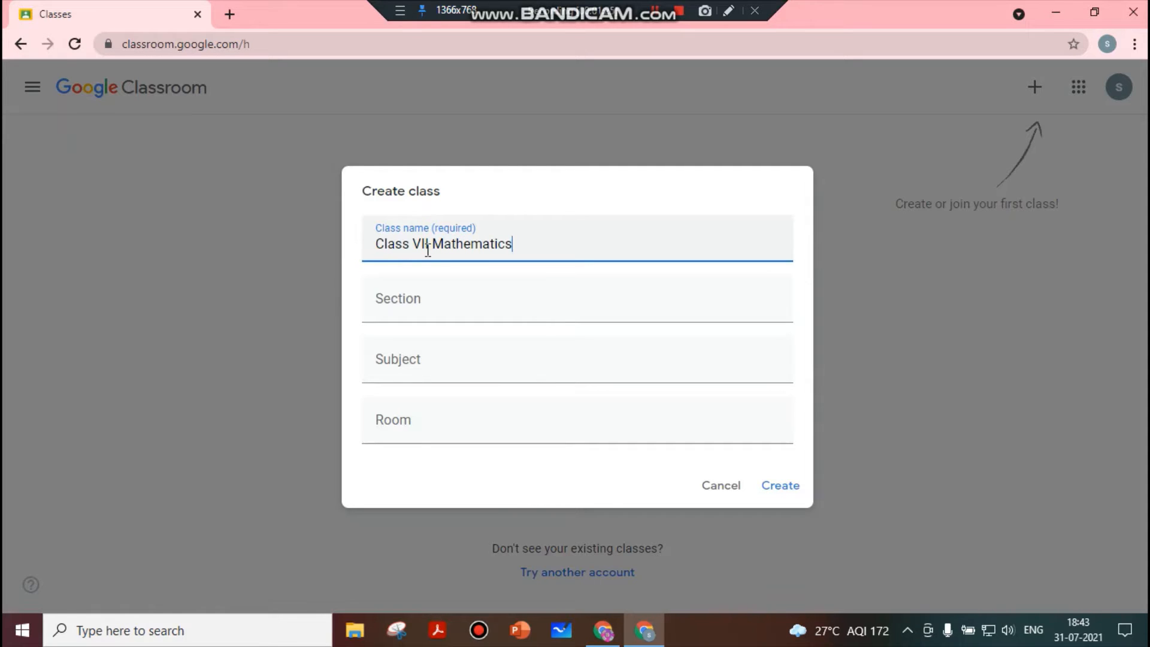
click(406, 300)
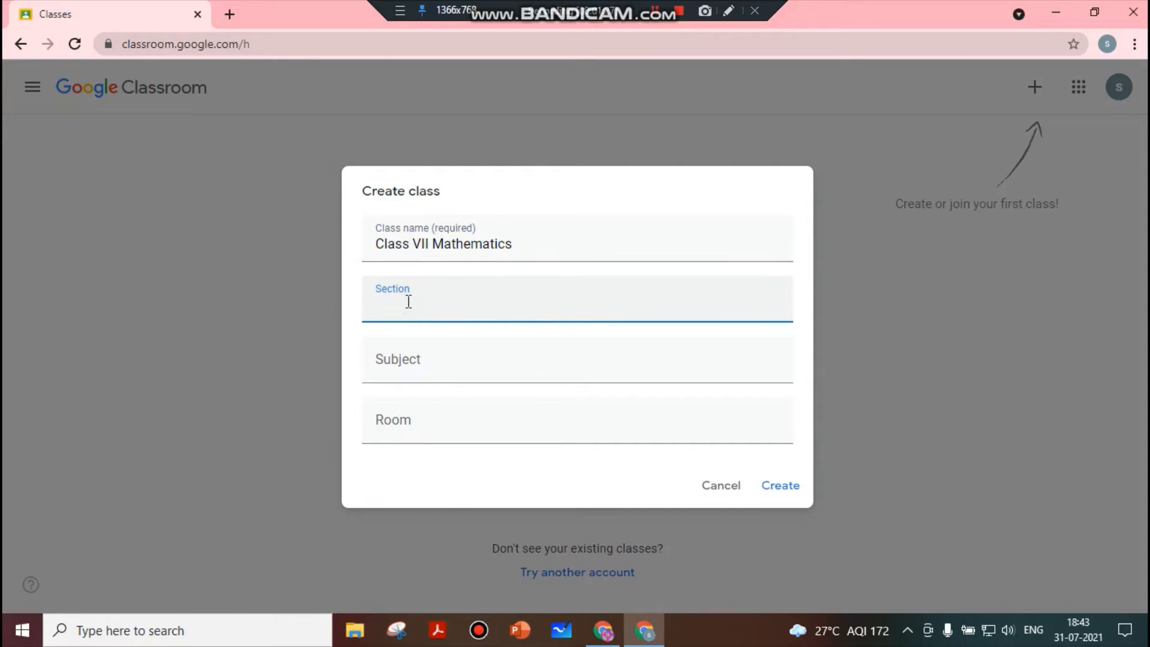
text(a)
key(BackSpace)
text(A)
click(426, 362)
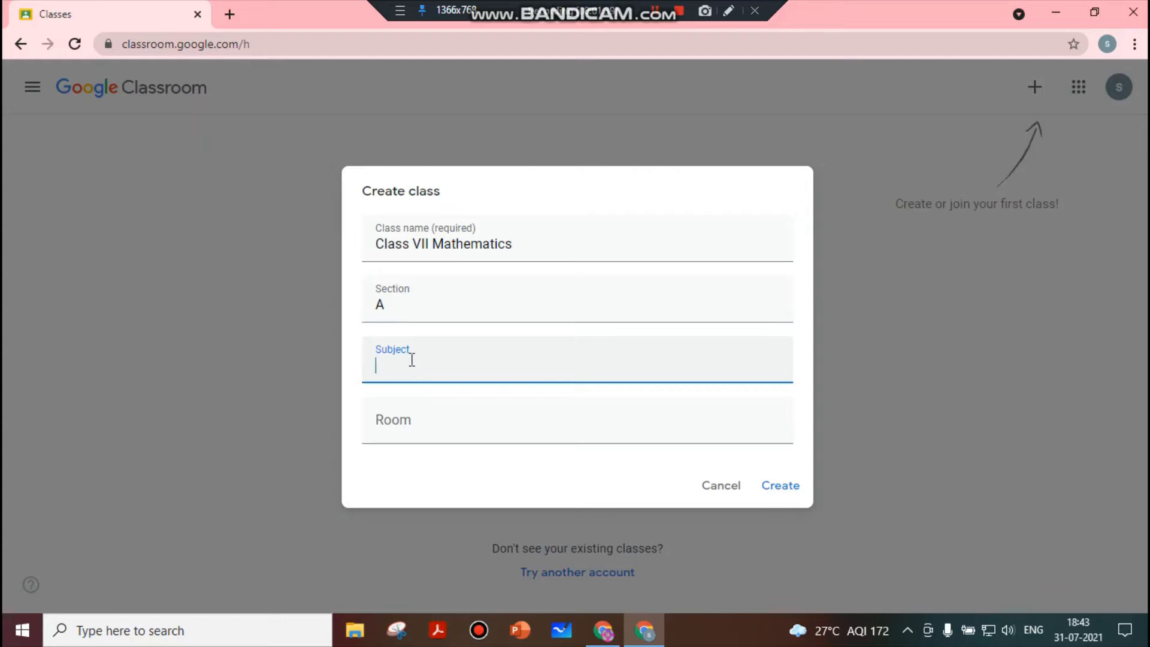
text(mathe)
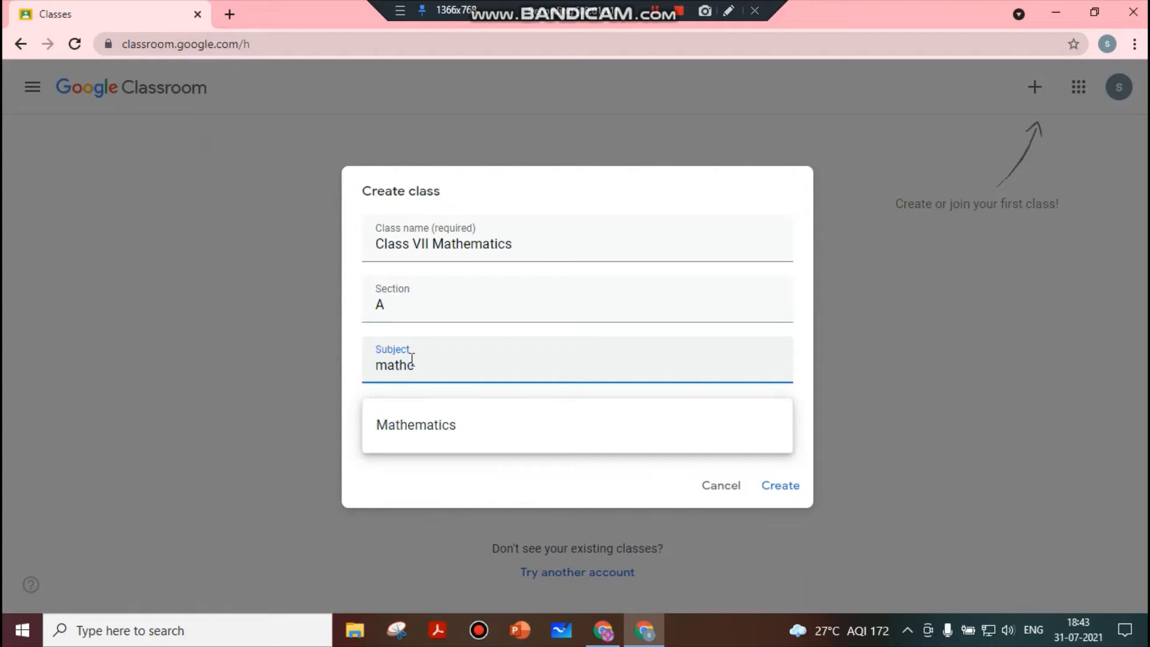
text(matics)
click(670, 490)
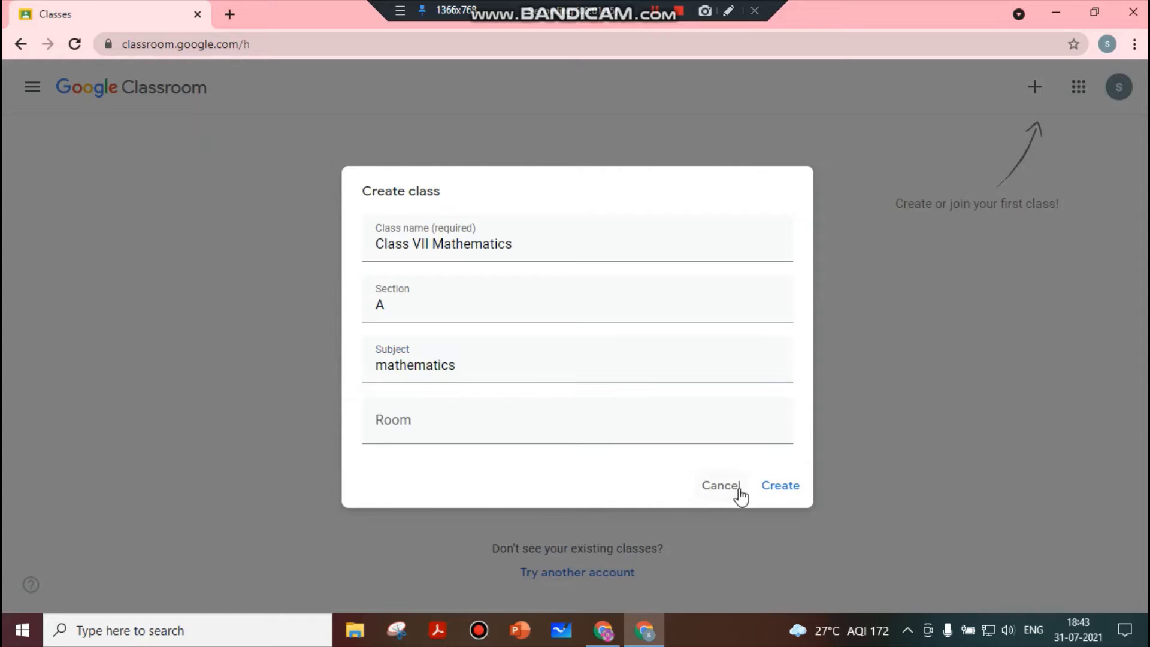
click(779, 486)
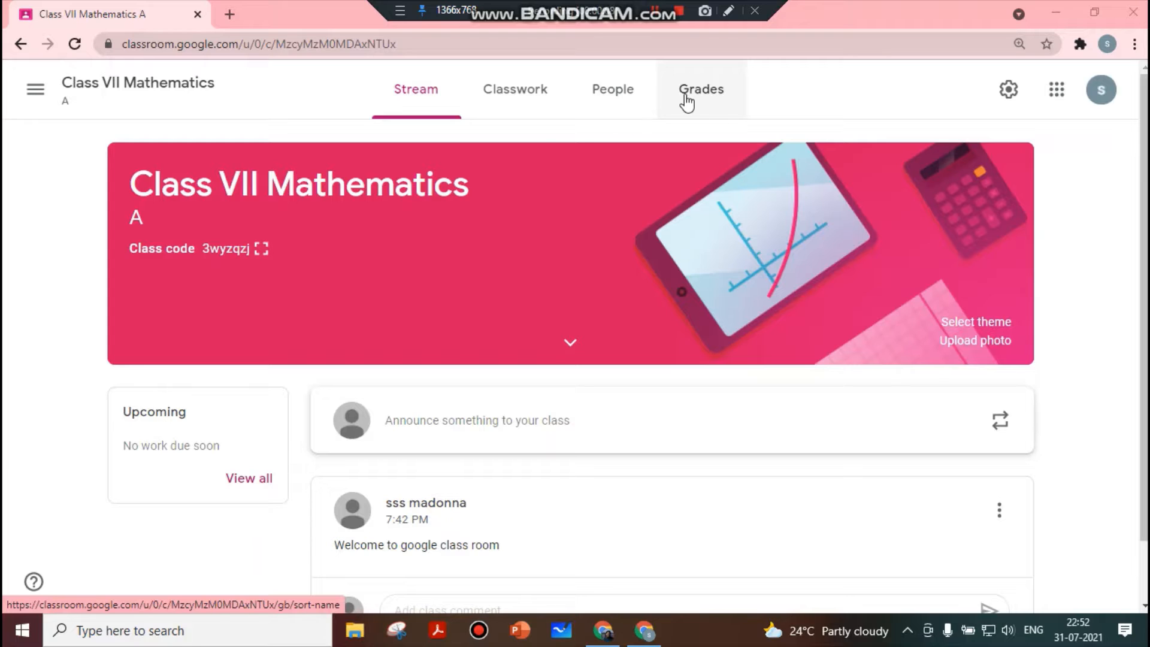
Post the announcement "Welcome to this google classroom" to all students in the class stream.
click(421, 91)
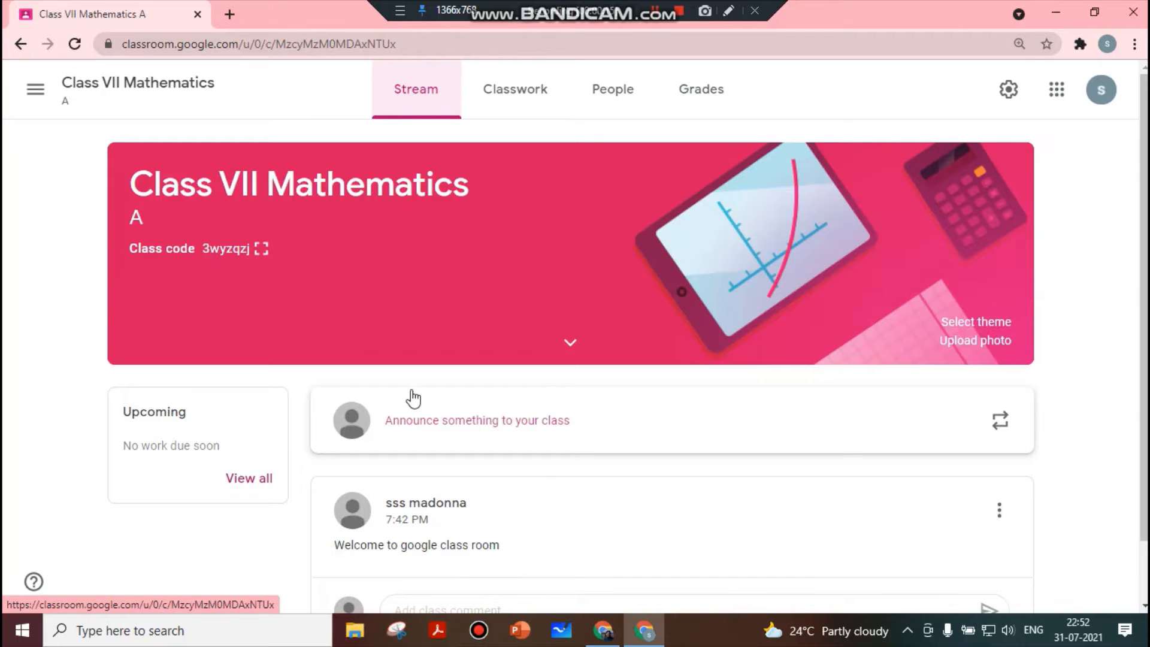
click(431, 419)
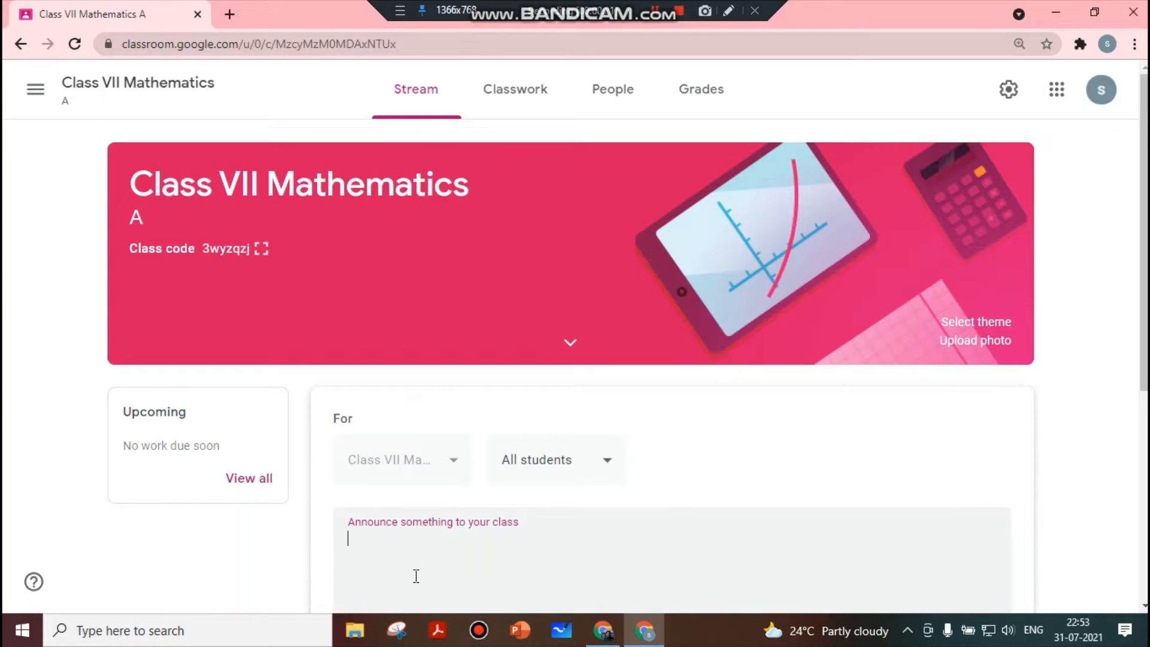
text(Welcome to this goo)
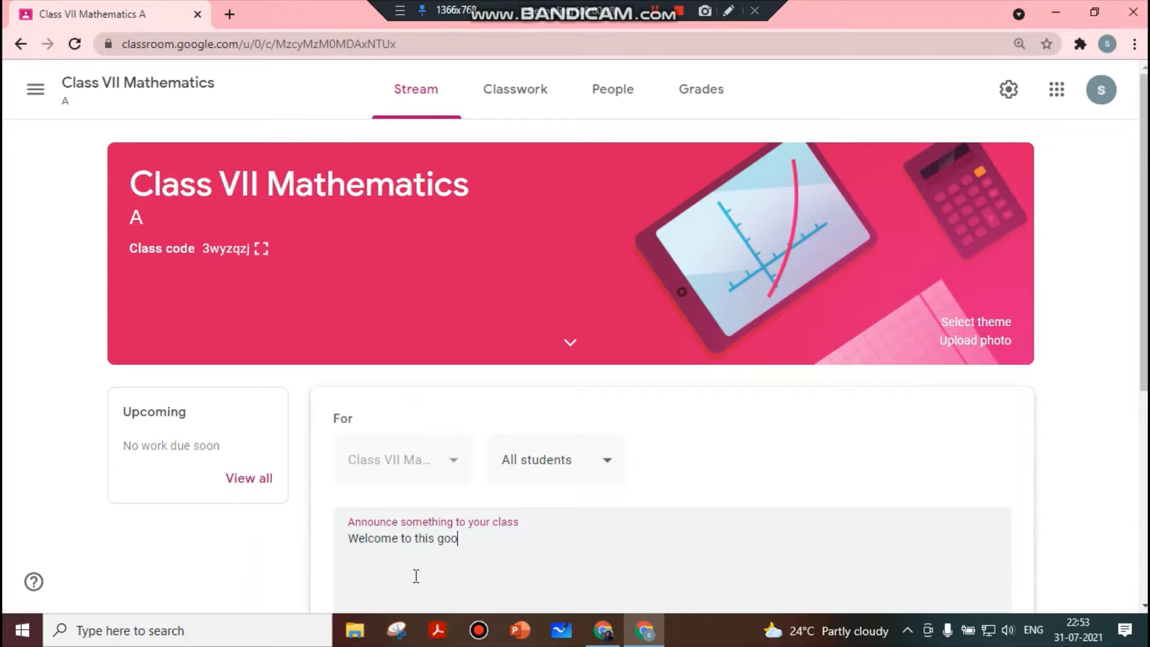
text(gle classroom)
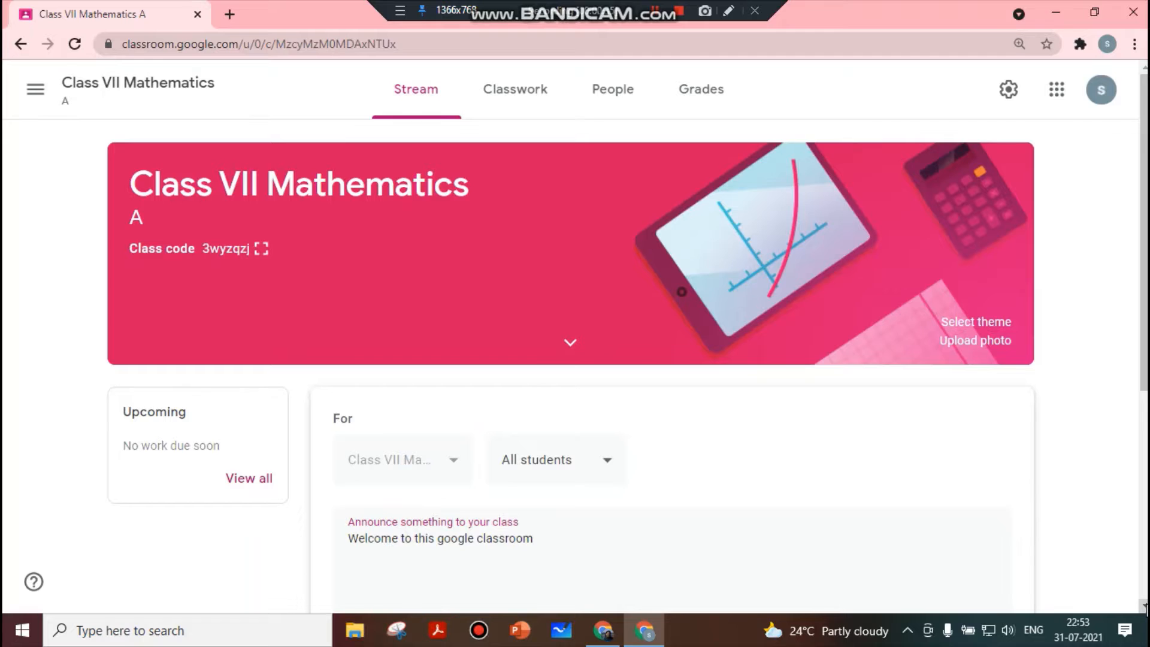
scroll(1142, 607, down, 2)
scroll(1141, 607, down, 2)
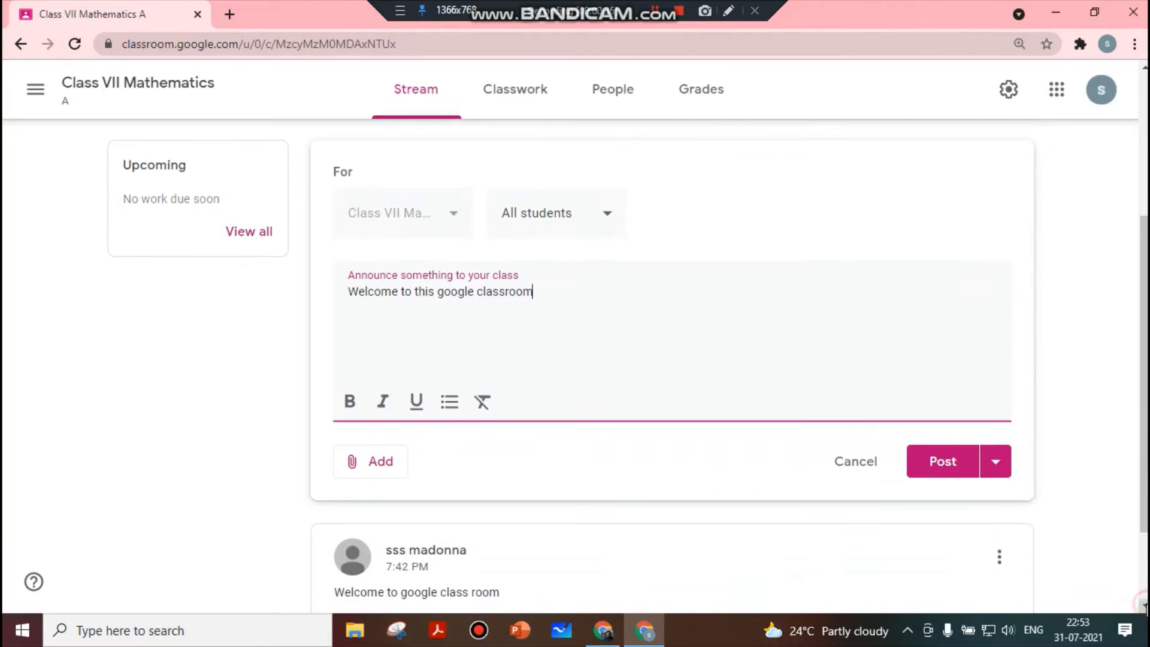
click(942, 465)
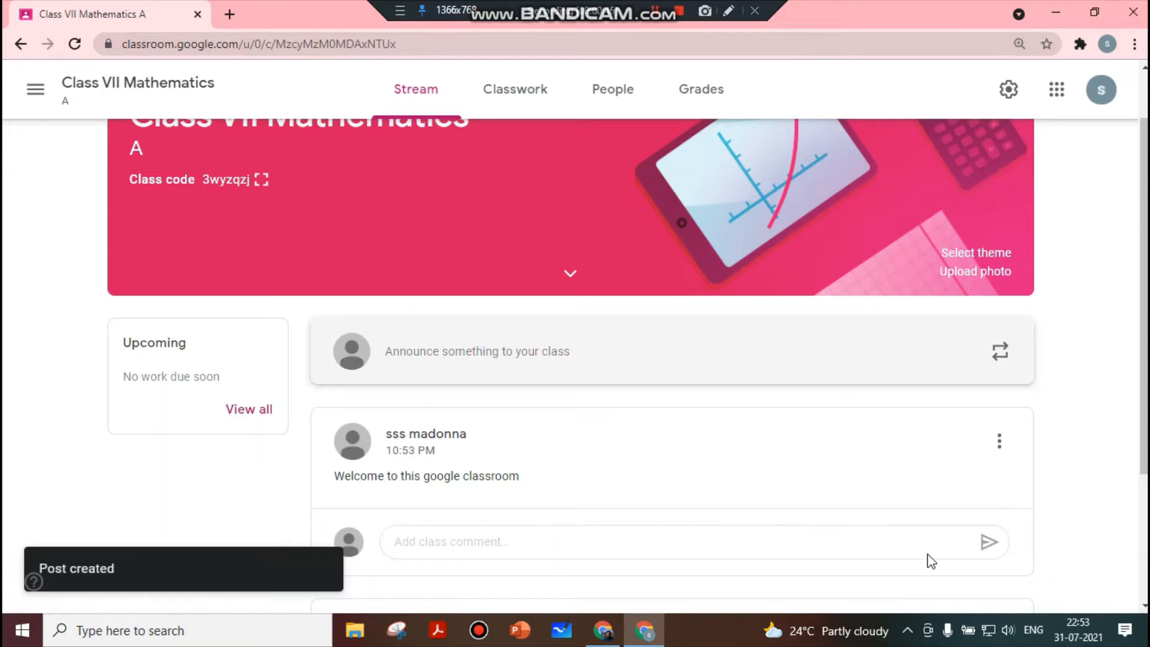
Start a new announcement, search YouTube for "triangles" and attach the video "Triangles - Basic Introduction, Geometry".
scroll(1140, 435, down, 3)
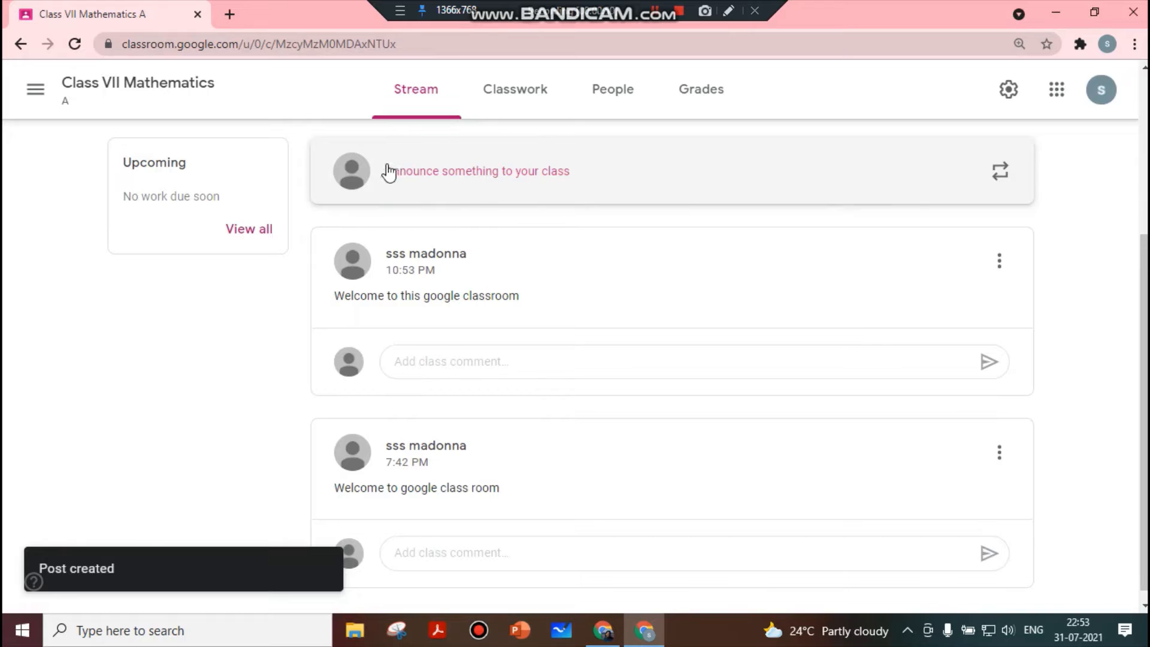
click(405, 172)
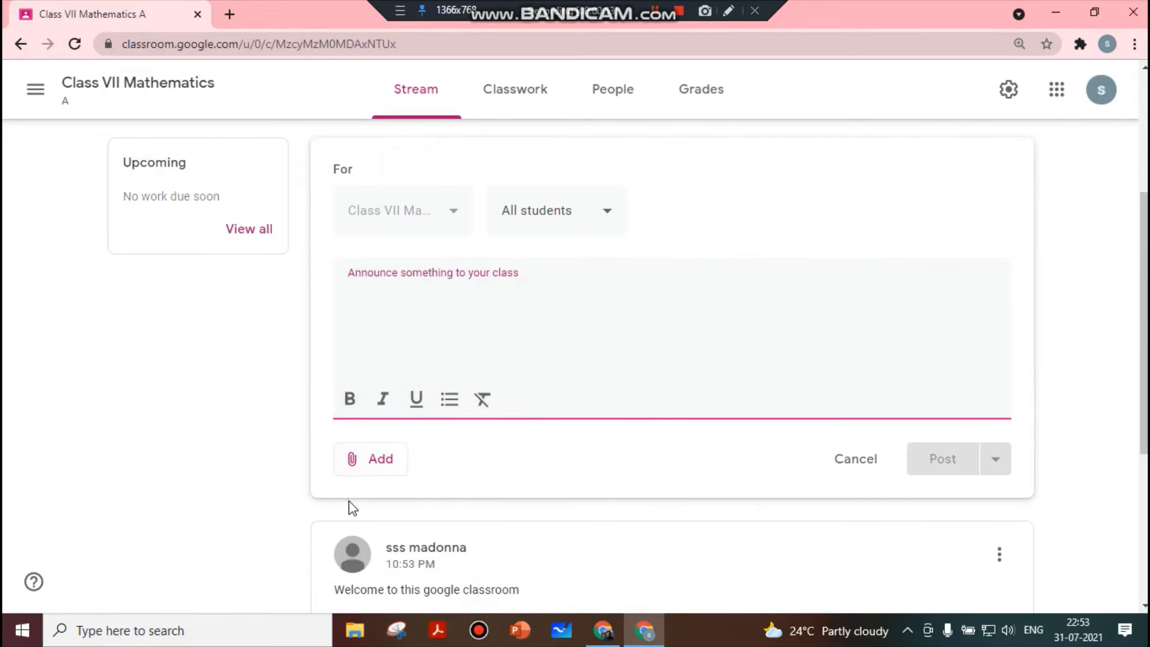
click(387, 469)
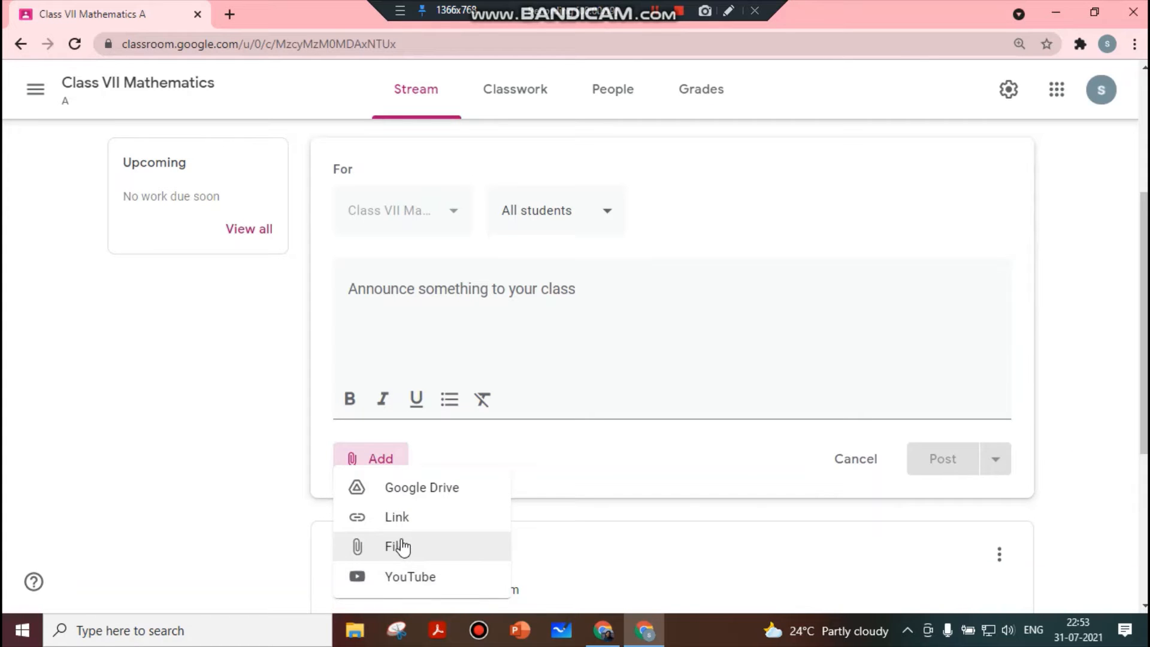
click(412, 577)
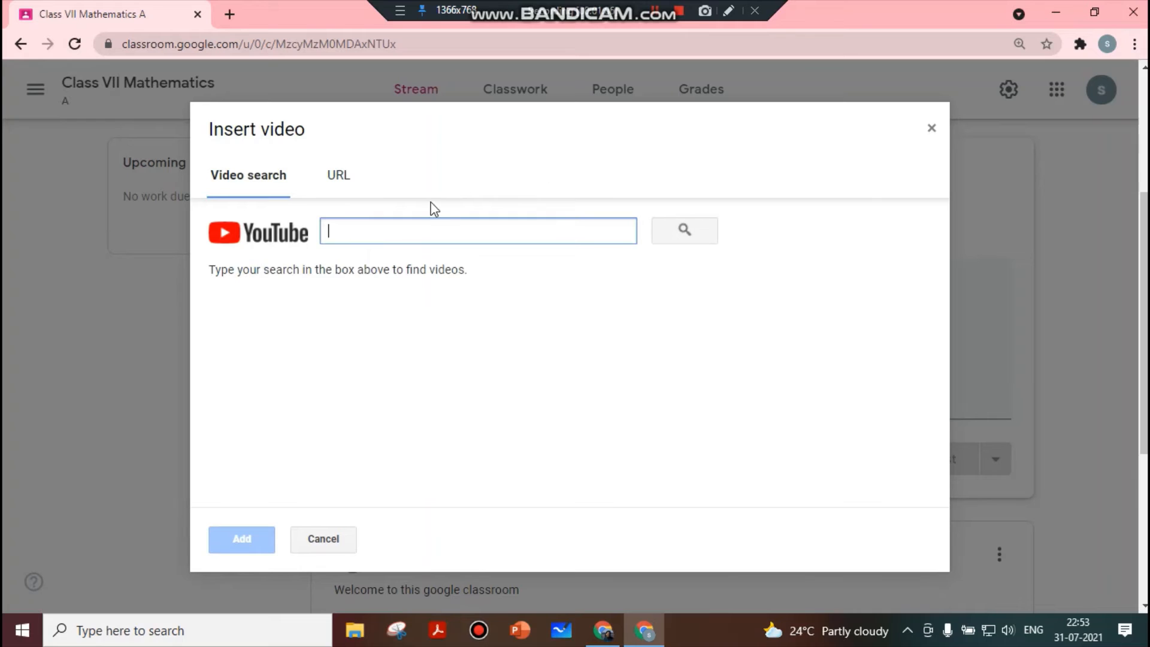
click(563, 234)
text(triangles)
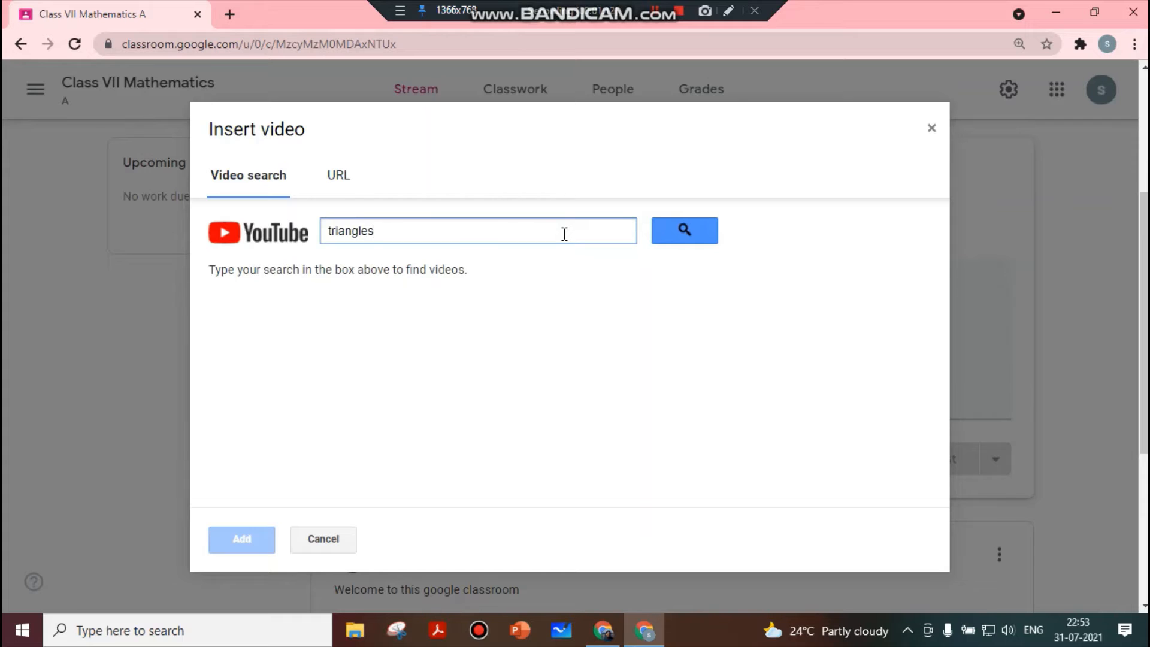
click(689, 230)
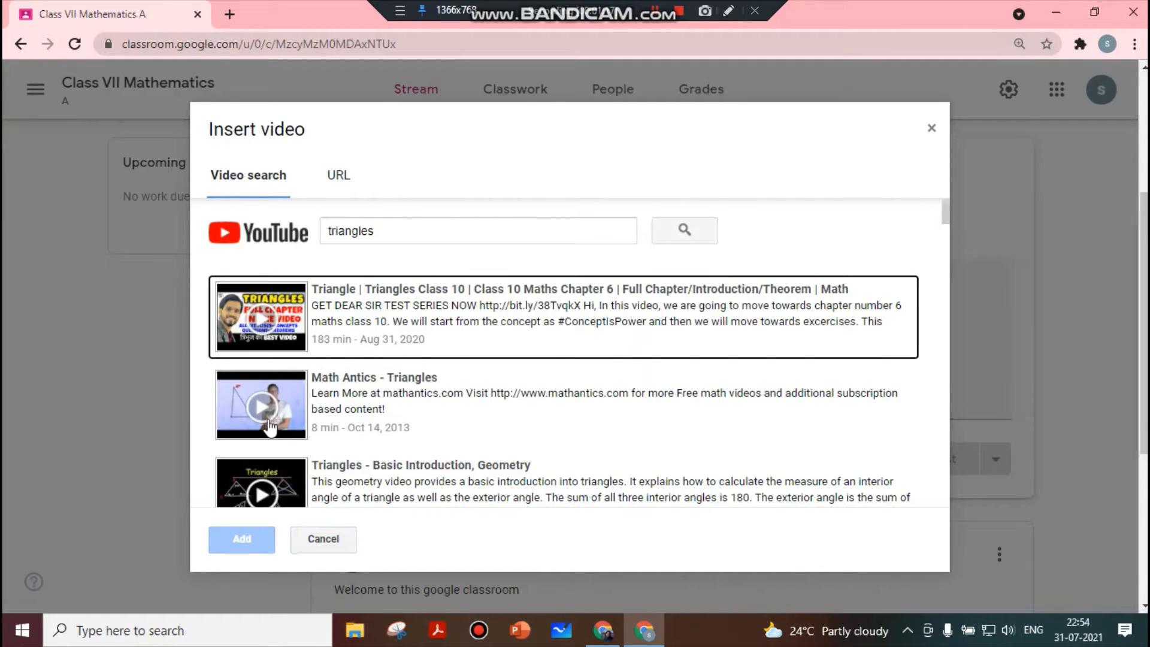
click(267, 398)
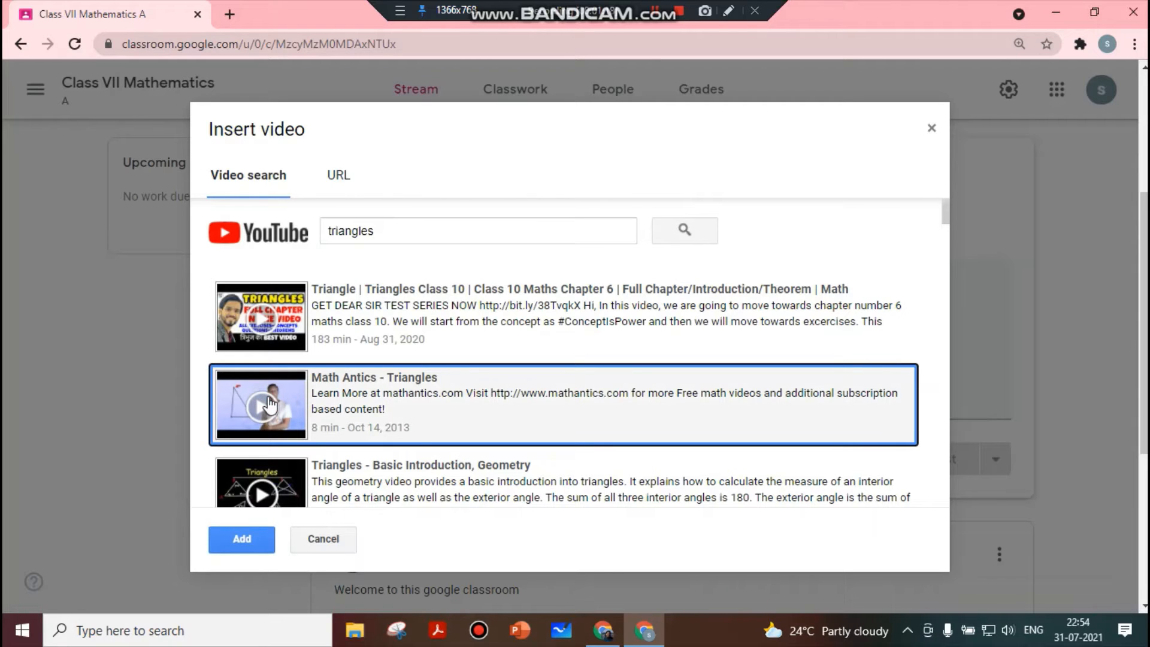
click(254, 474)
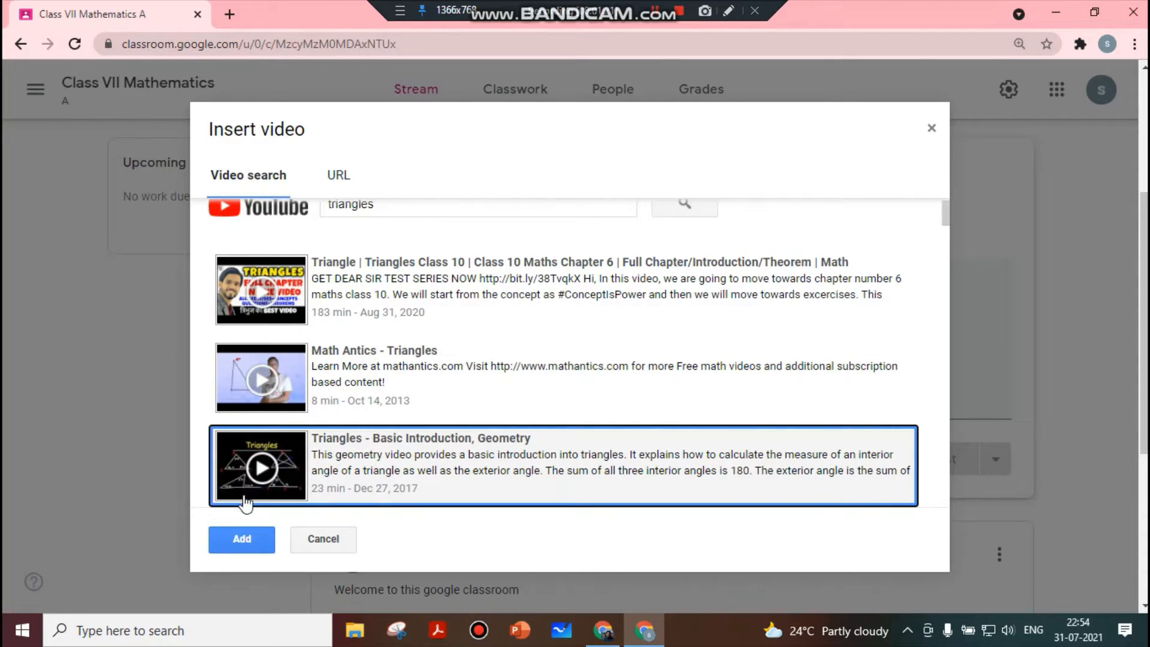
click(239, 539)
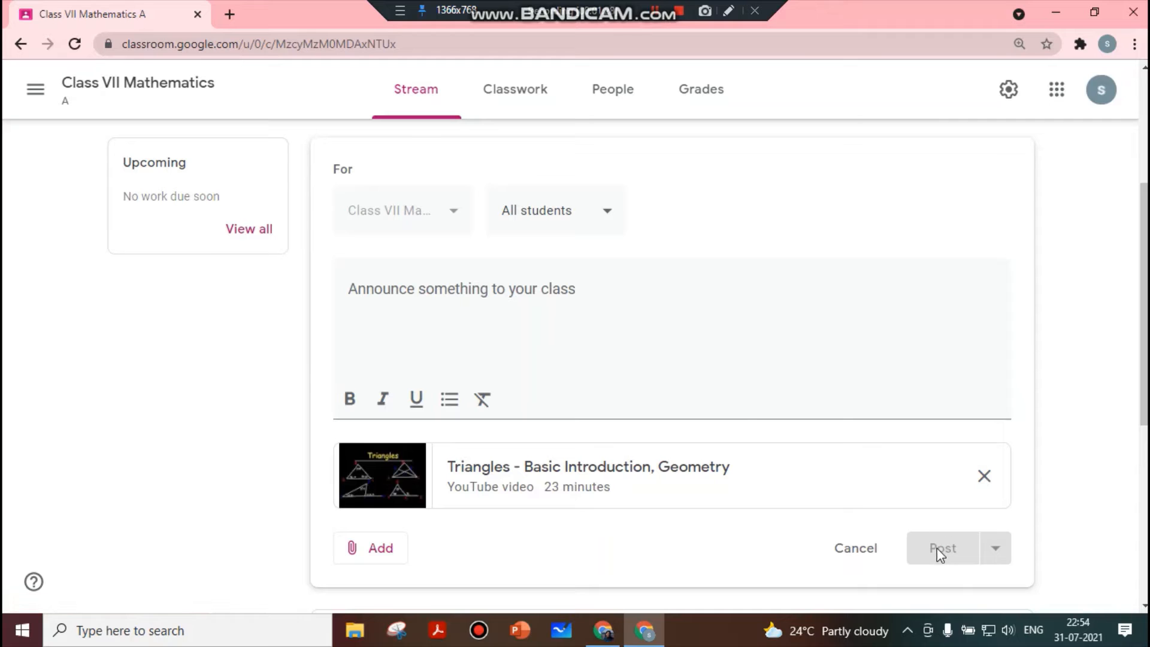
Add the text "Video of triangle is sent" to the announcement with the attached video and post it.
click(511, 290)
text(V)
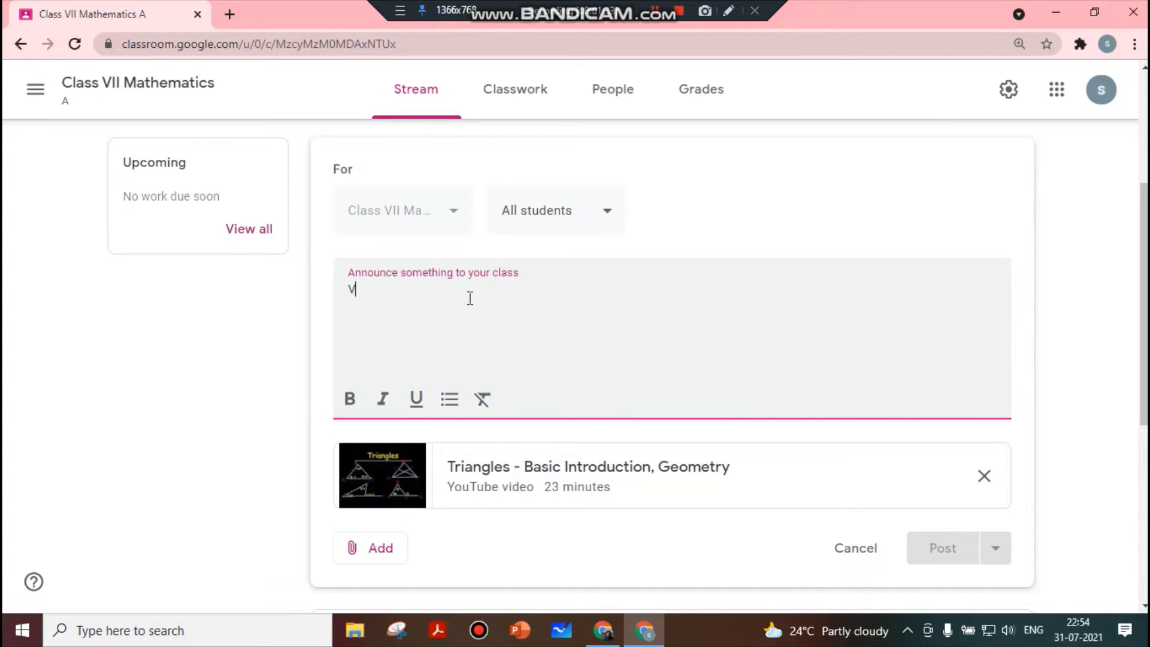
text(ideo o)
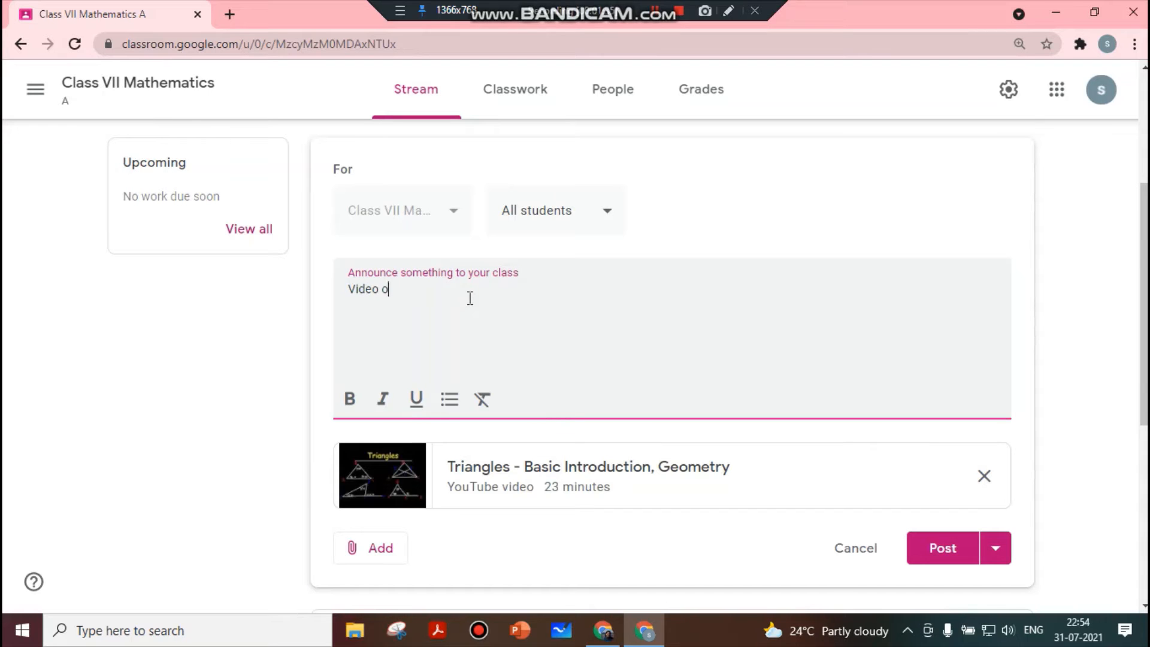
text(f triangle is sent)
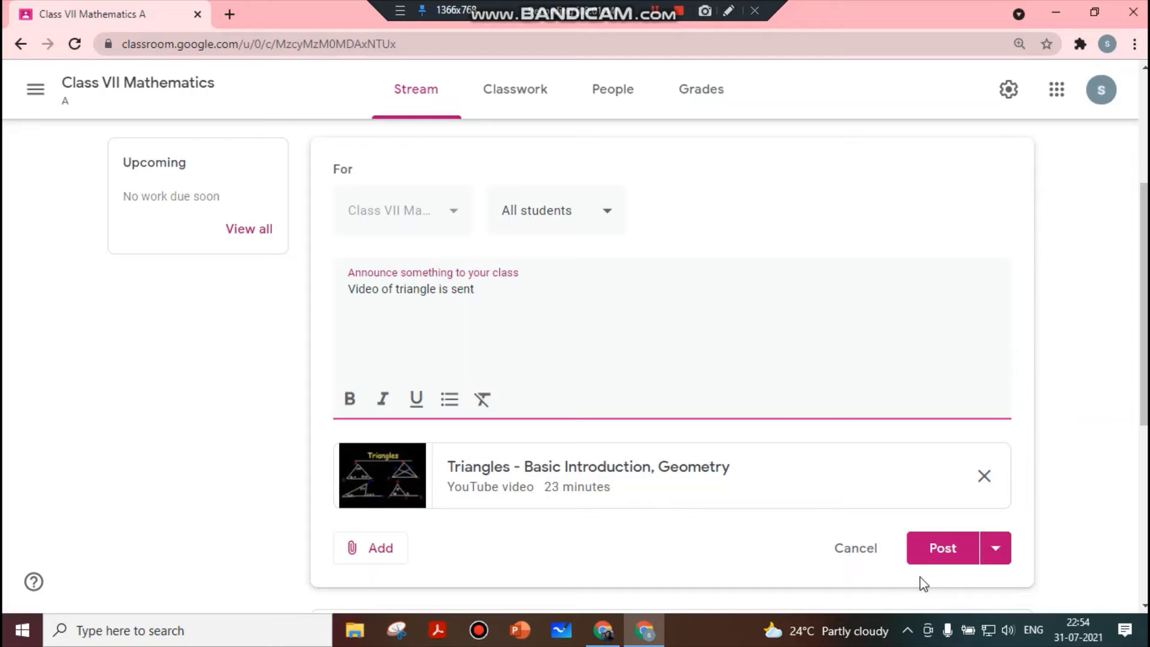
click(938, 555)
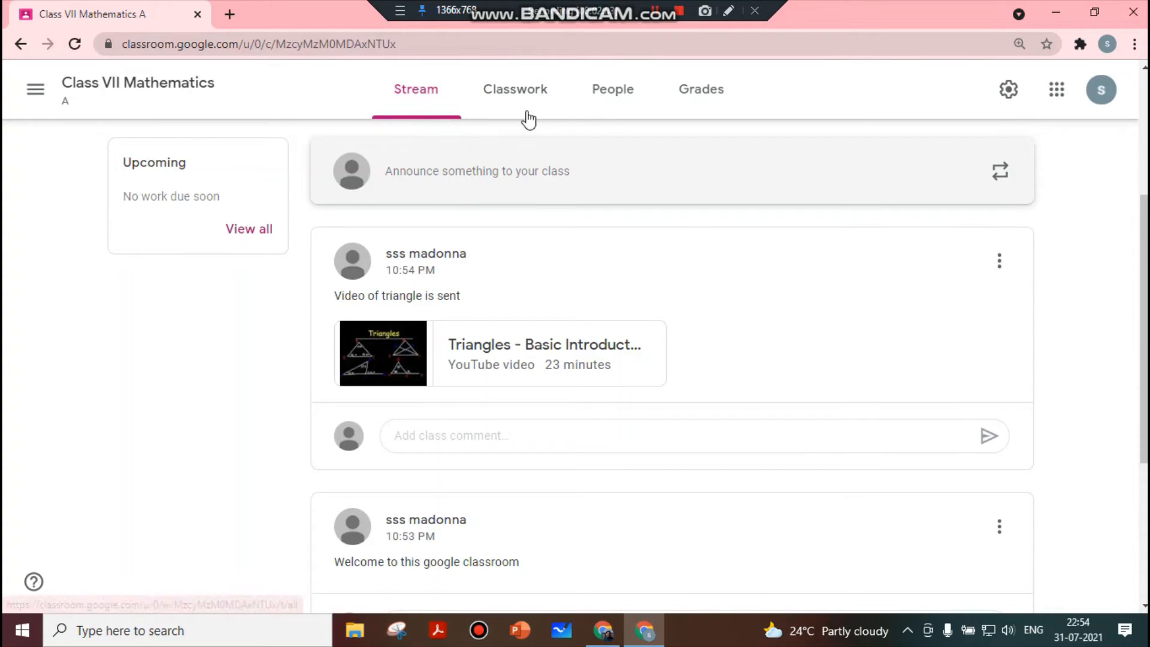
Add the topic "Chp1-Integers" to the Classwork page of the class.
click(516, 85)
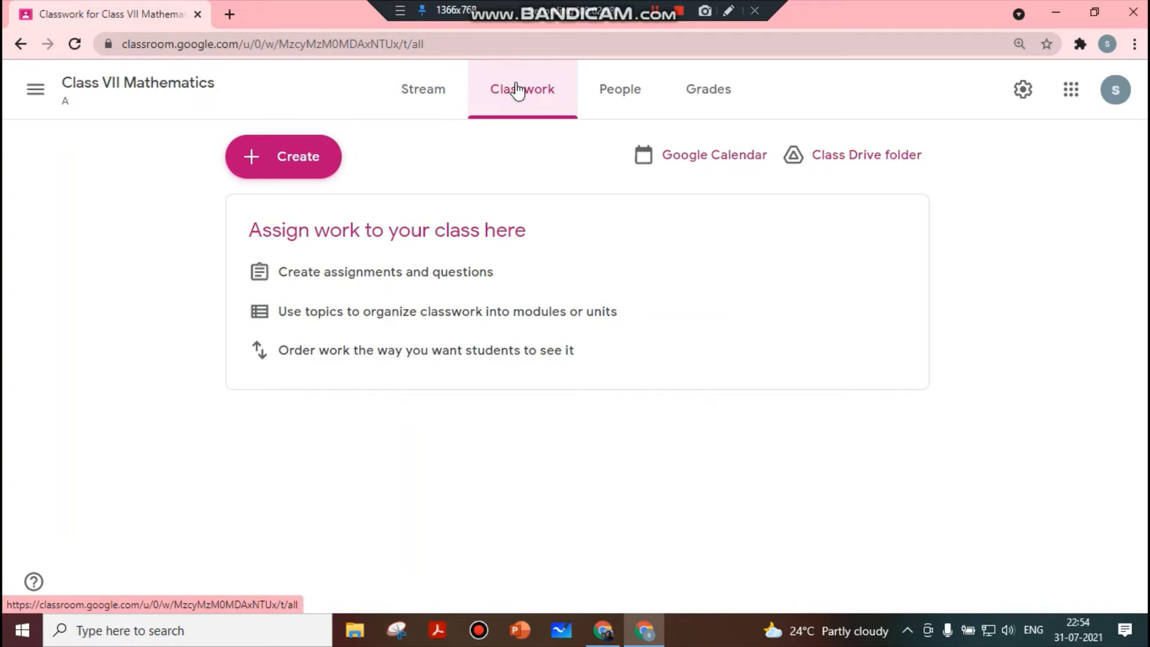
click(297, 160)
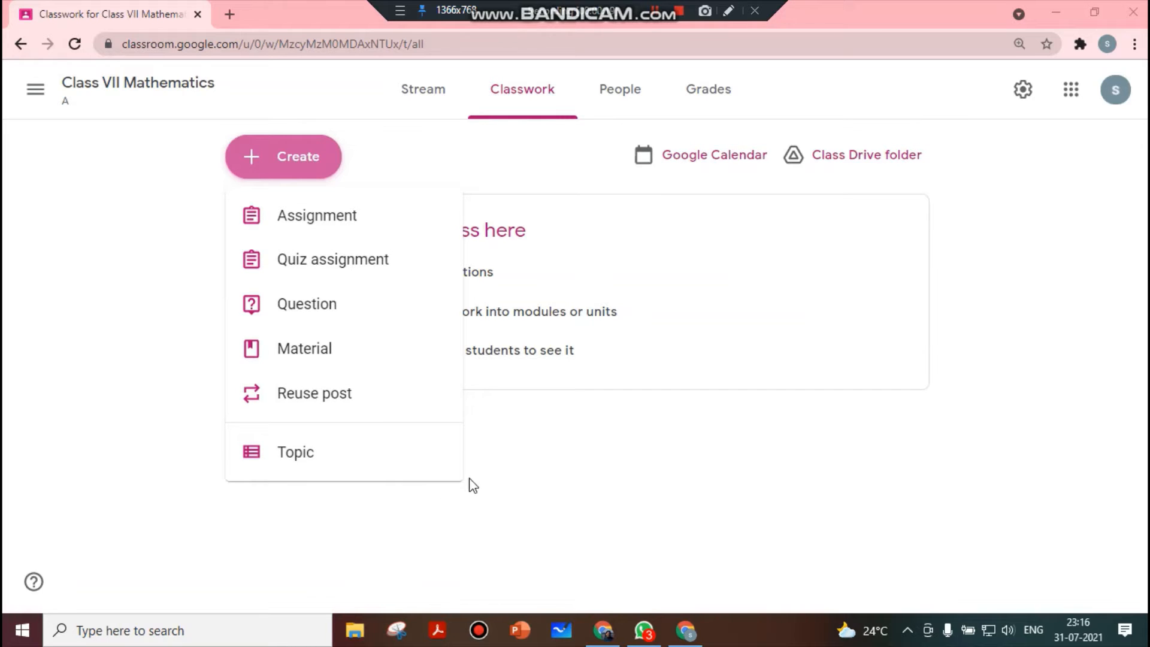
click(309, 451)
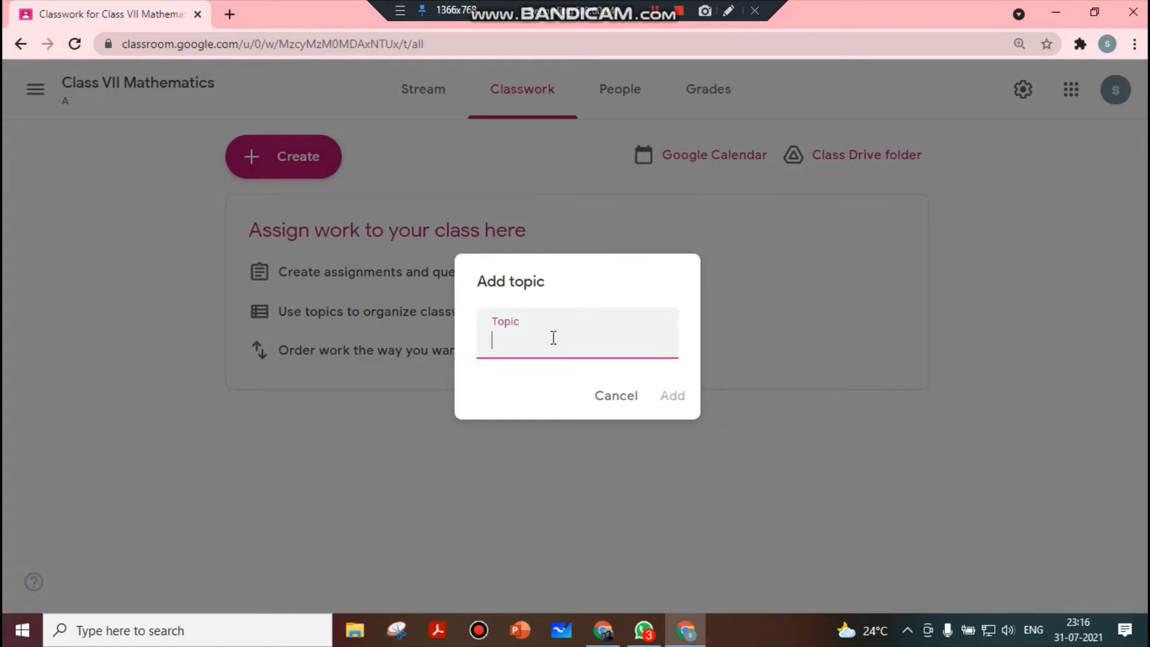
text(Ch-1 Integer)
click(672, 398)
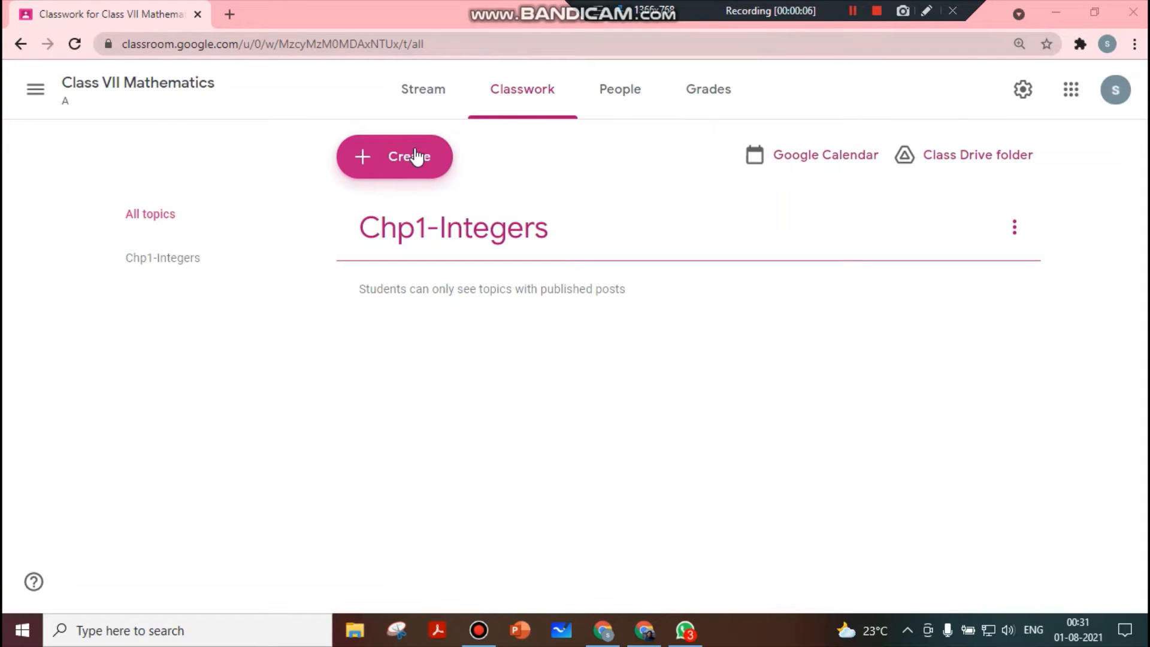
Add the topic "Chp-5 Lines and Angles" and move the topic "Chp1-Integers" above it.
click(416, 153)
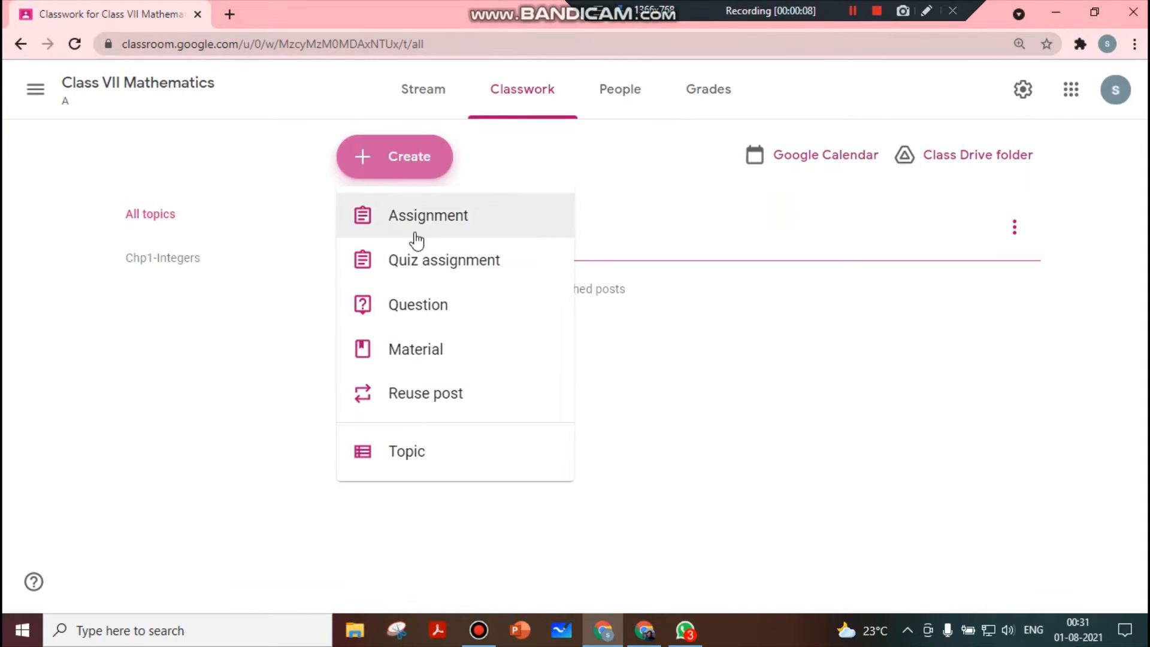
click(411, 452)
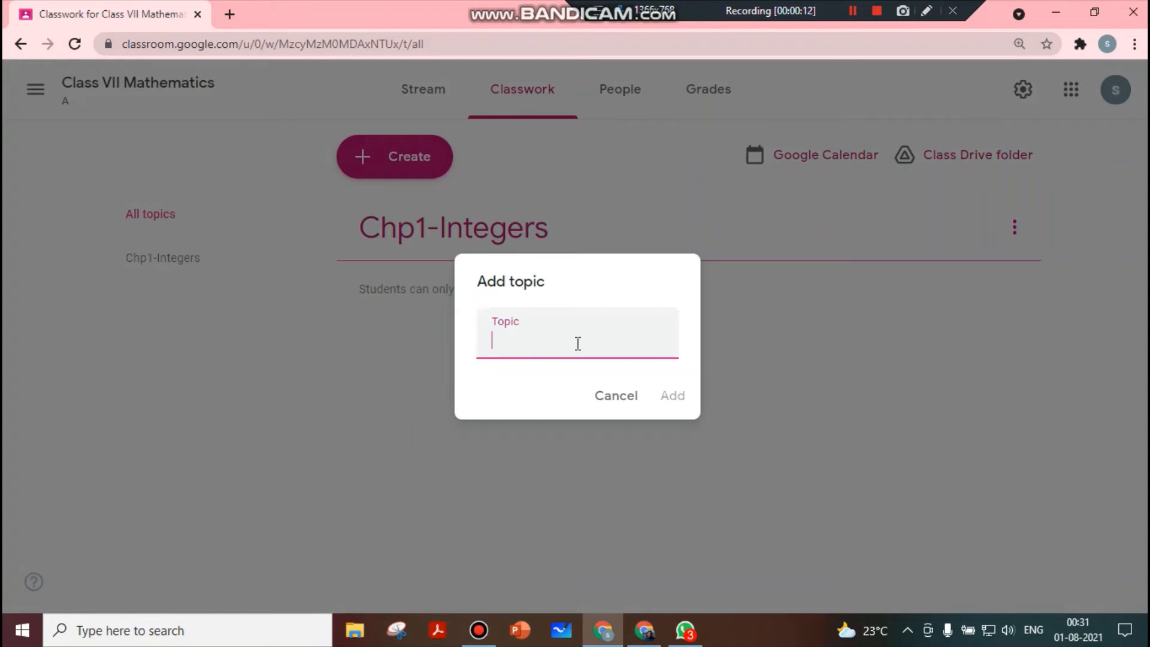
text(Chp-5 Lines and )
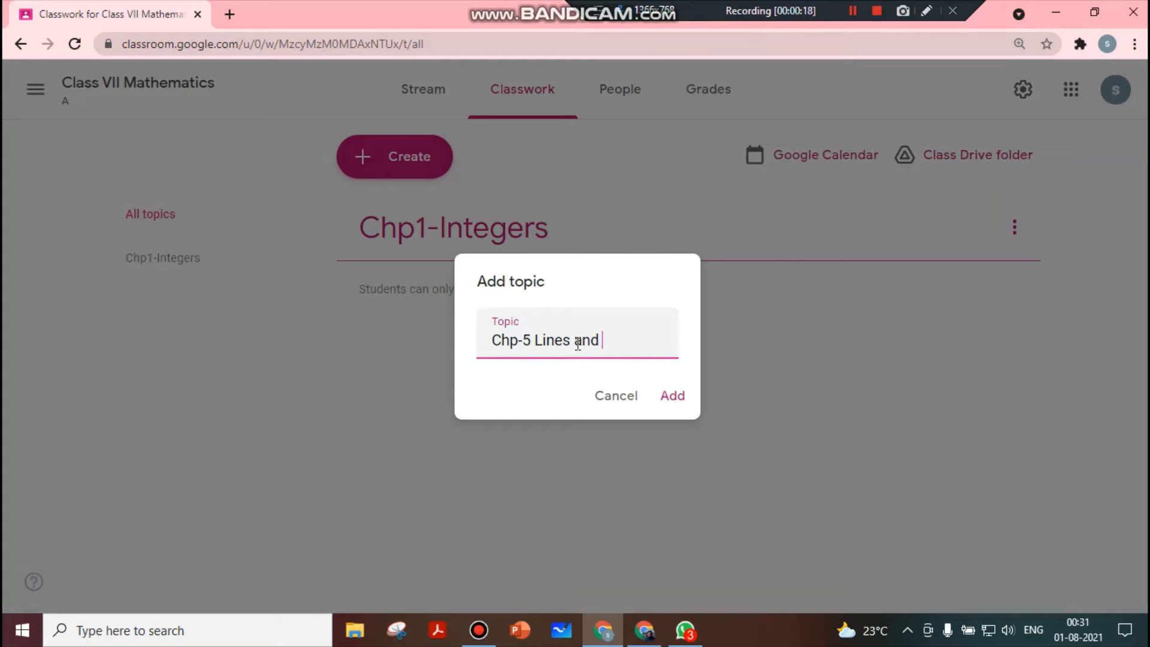
text(Angles)
click(678, 395)
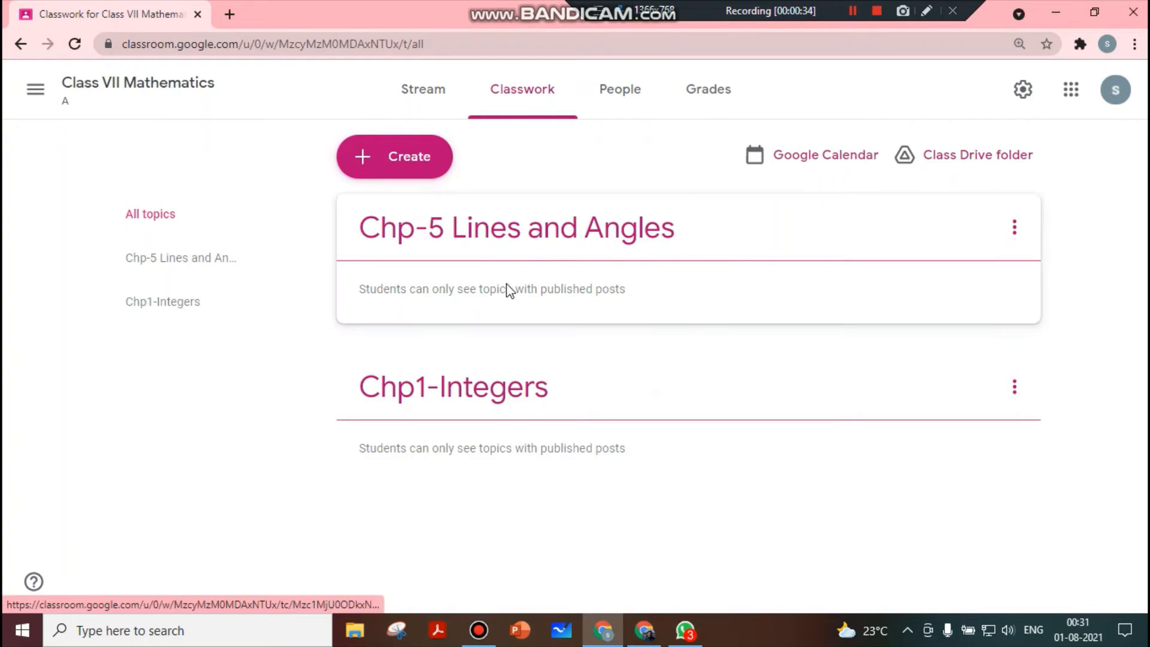
drag(497, 391, 485, 245)
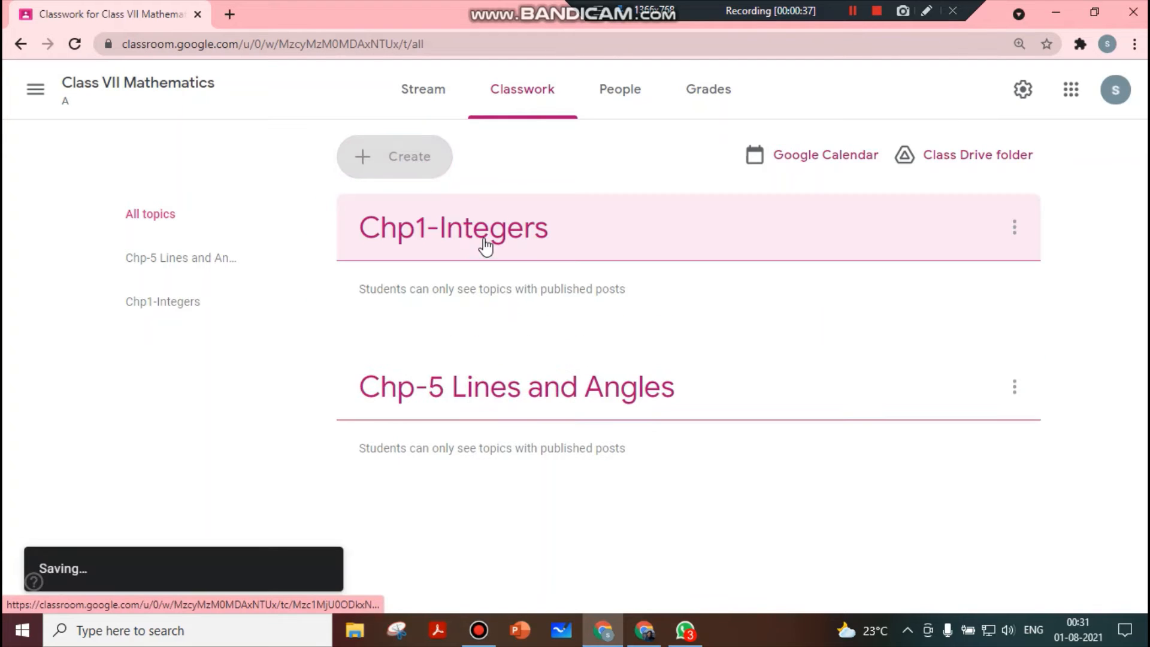
Start a new classwork material and title it "Integer".
click(405, 168)
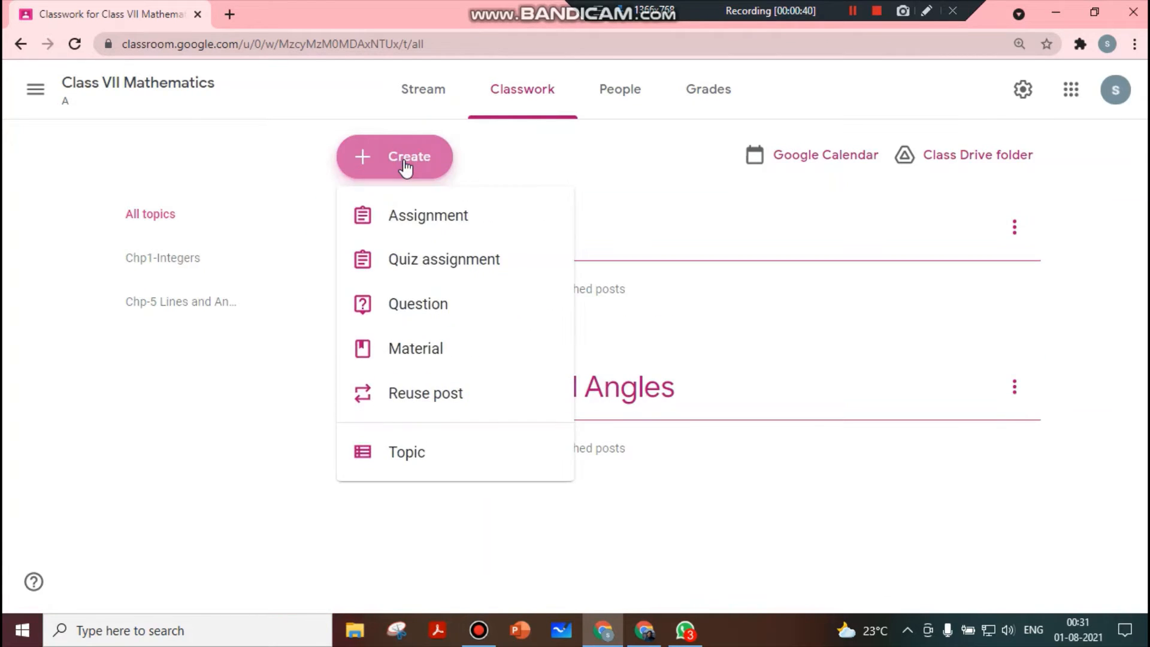
click(429, 348)
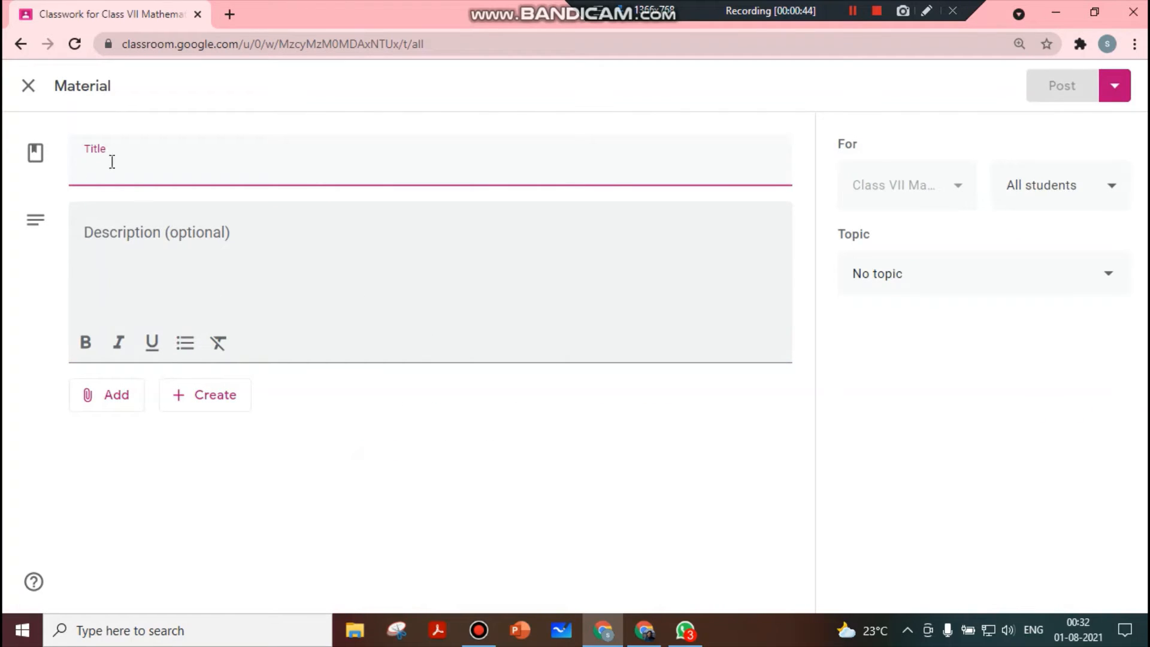
text(Integer)
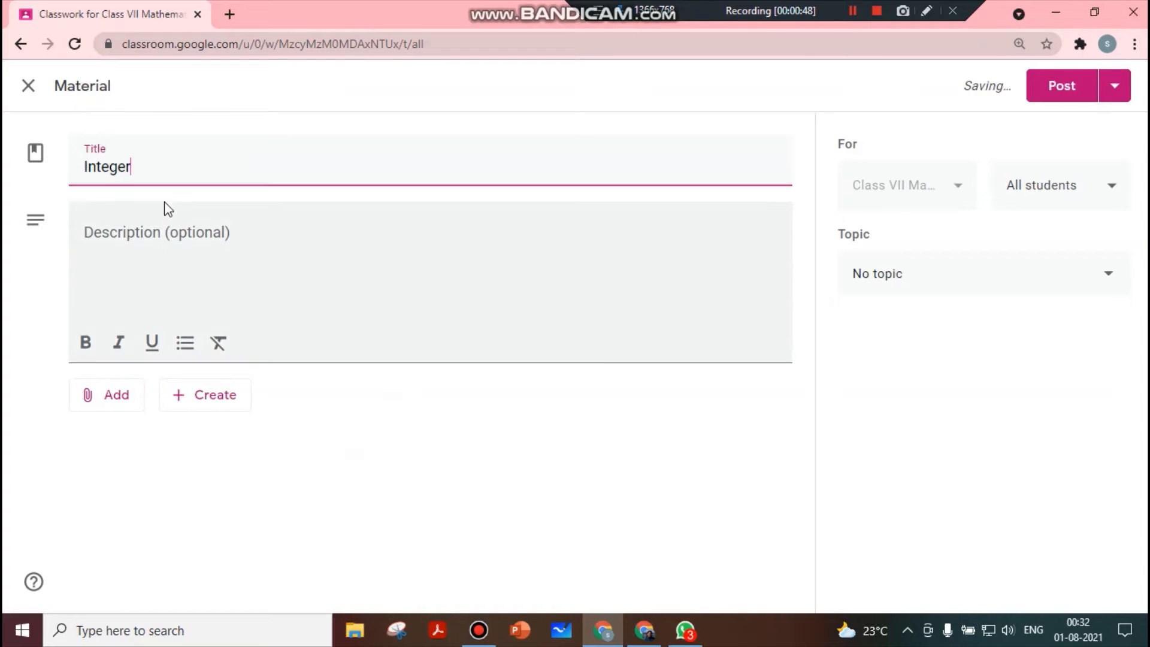
Enter the material description "Chp1 INTEGER video link and cw is posted here.".
click(150, 239)
text(cn)
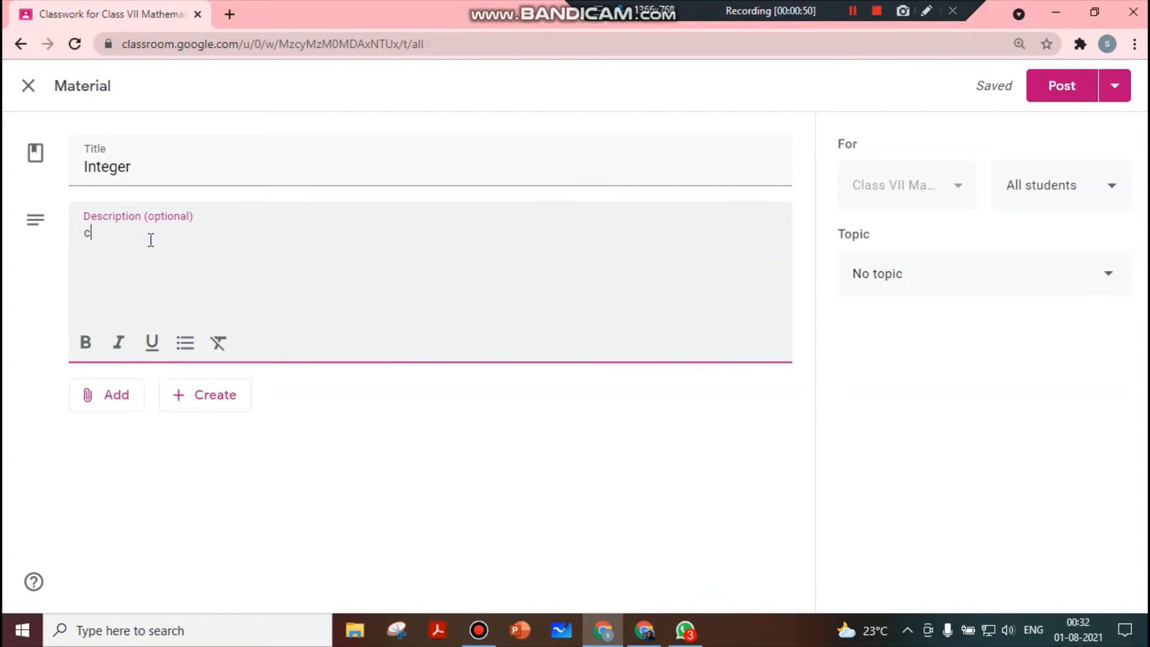
key(BackSpace)
key(BackSpace)
text(Chpat1)
key(BackSpace)
key(BackSpace)
text(iNTEGE)
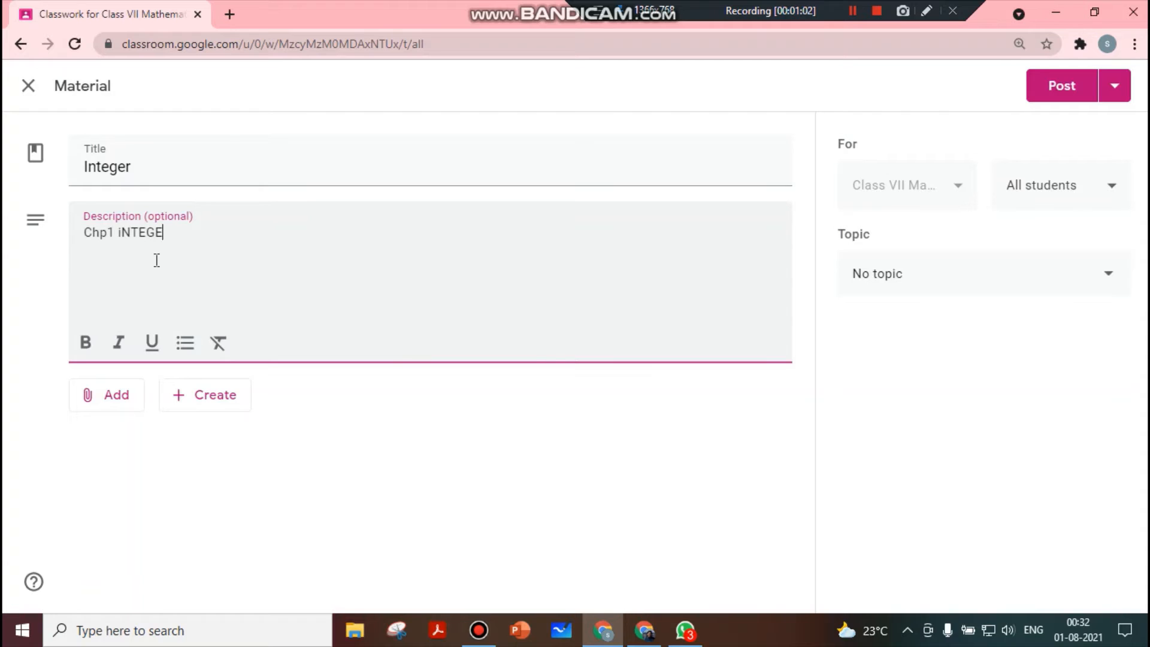
text(R)
click(123, 232)
key(BackSpace)
text(I)
key(BackSpace)
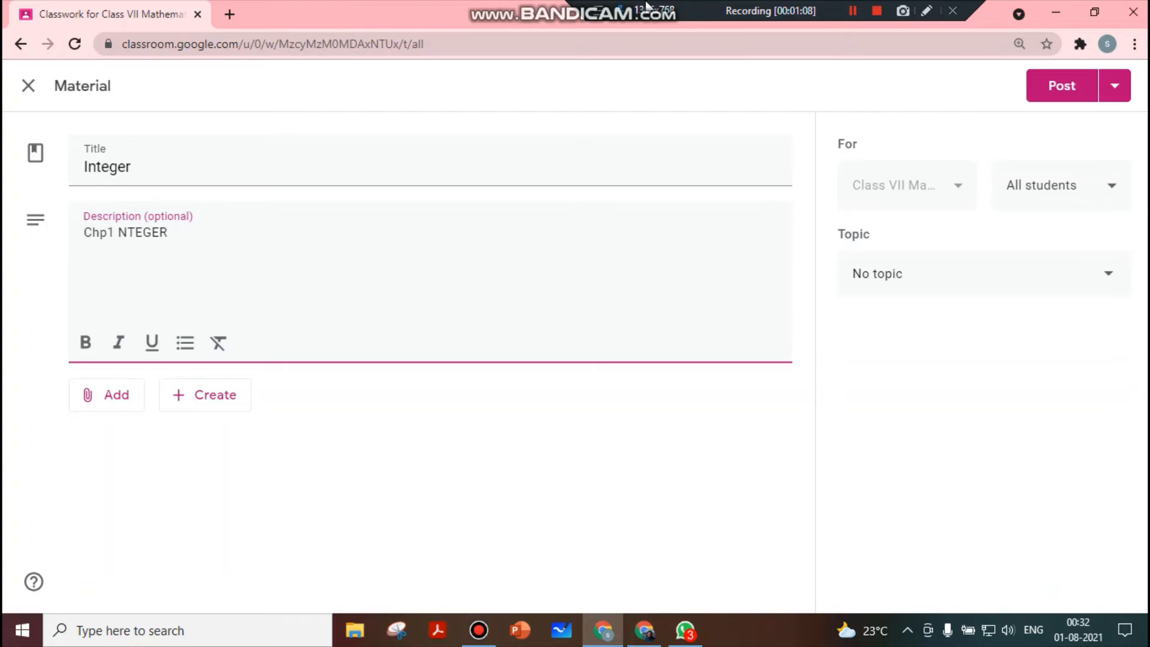
text(INTEGER )
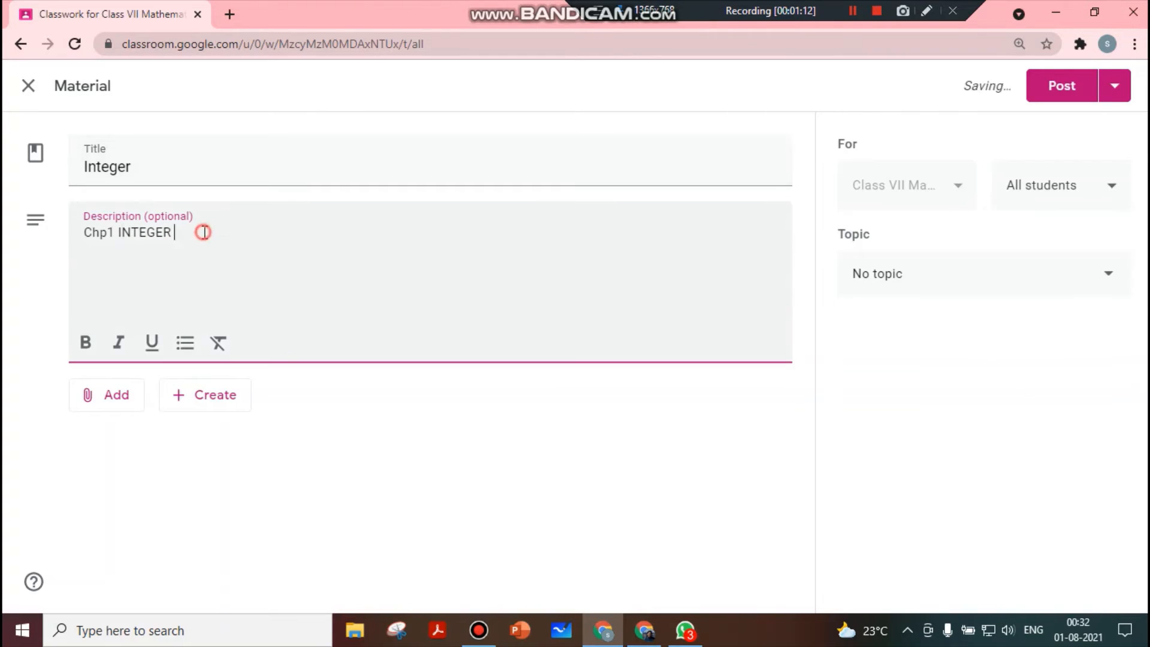
text(video link and cw)
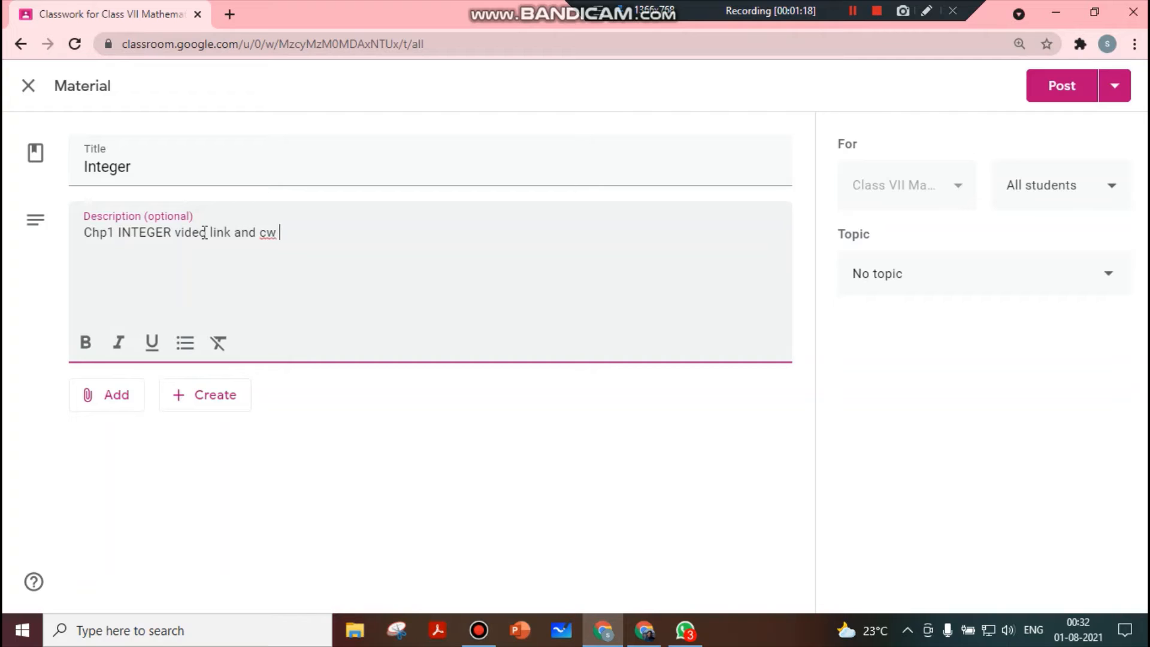
text(is posted here)
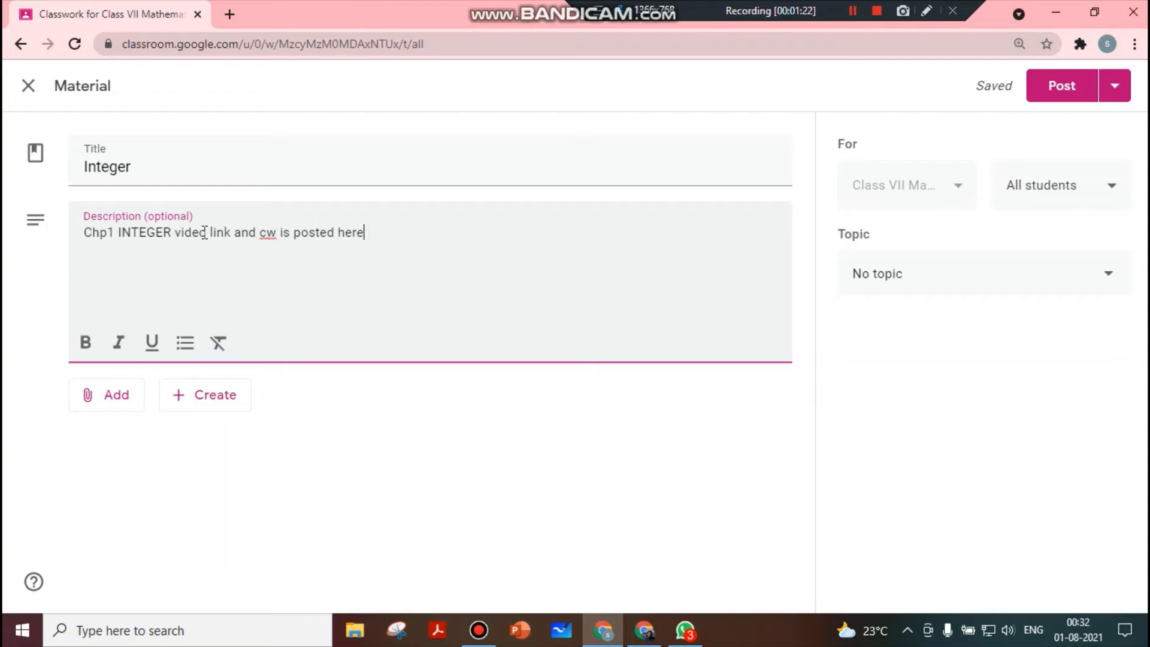
text(.)
click(118, 394)
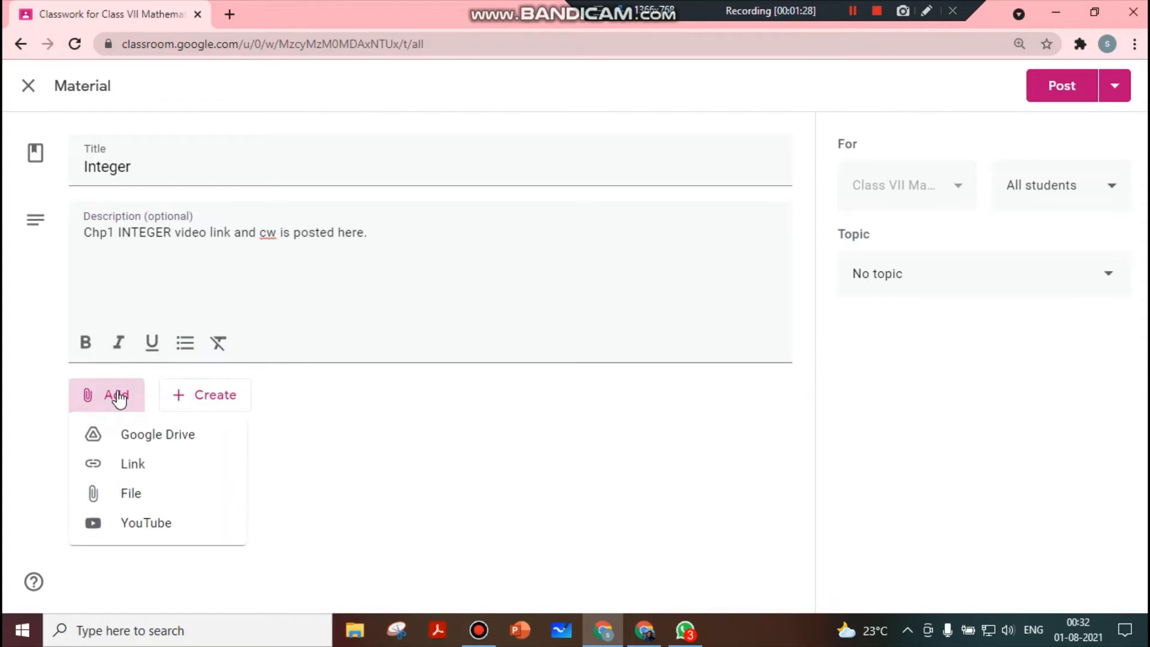
click(143, 467)
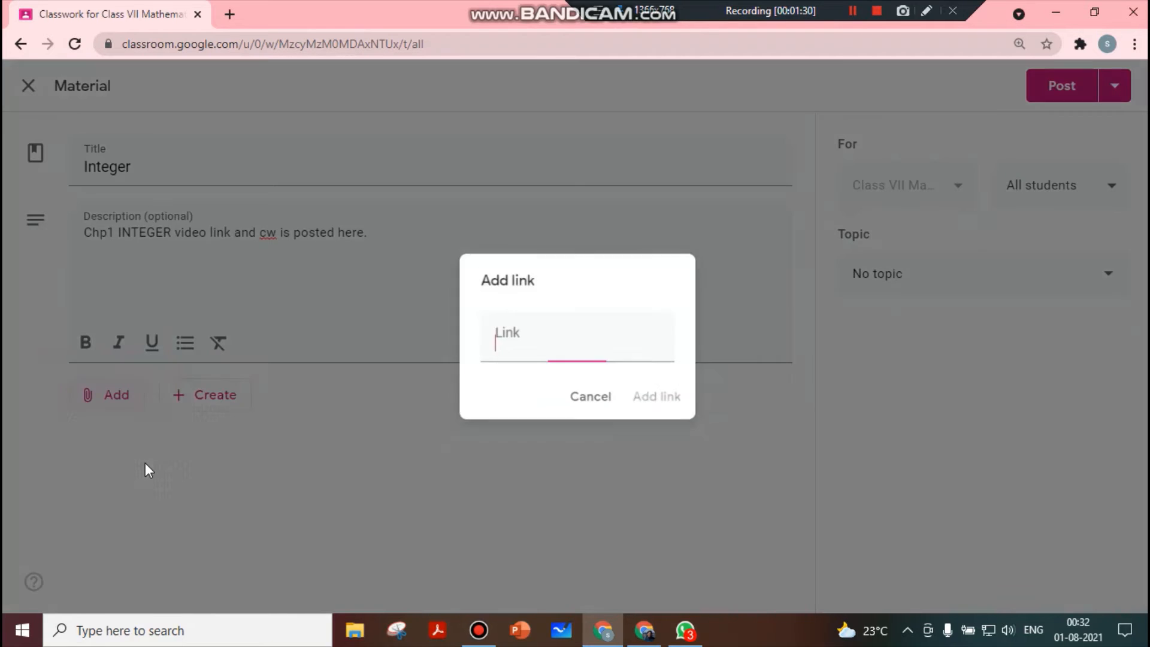
click(683, 630)
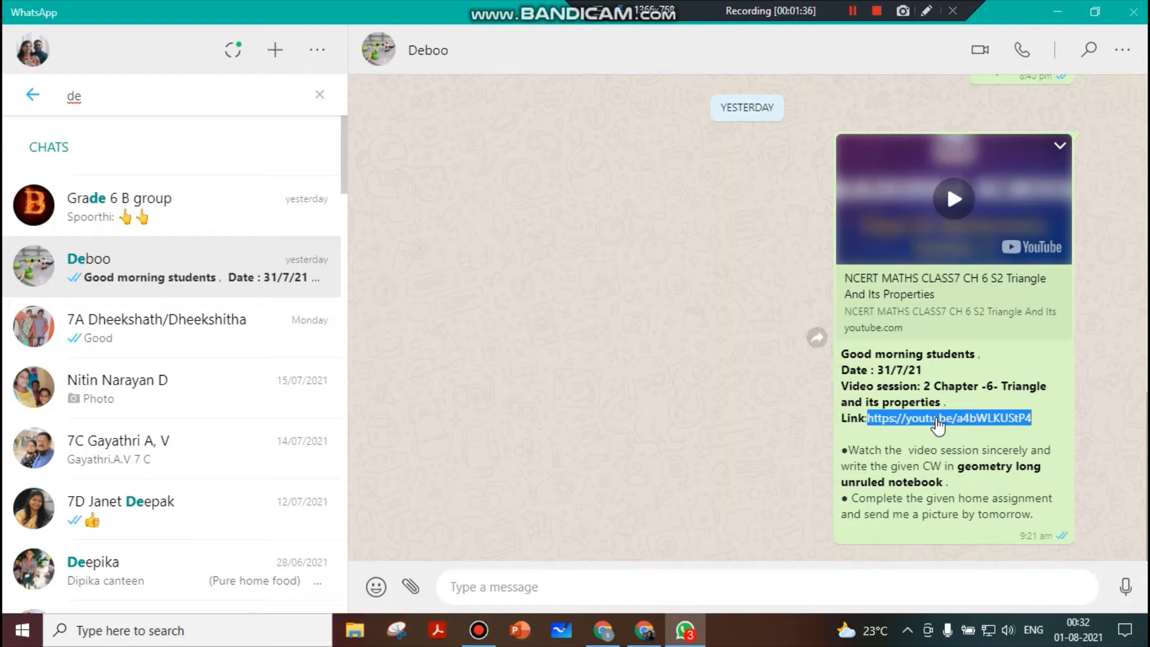
click(603, 631)
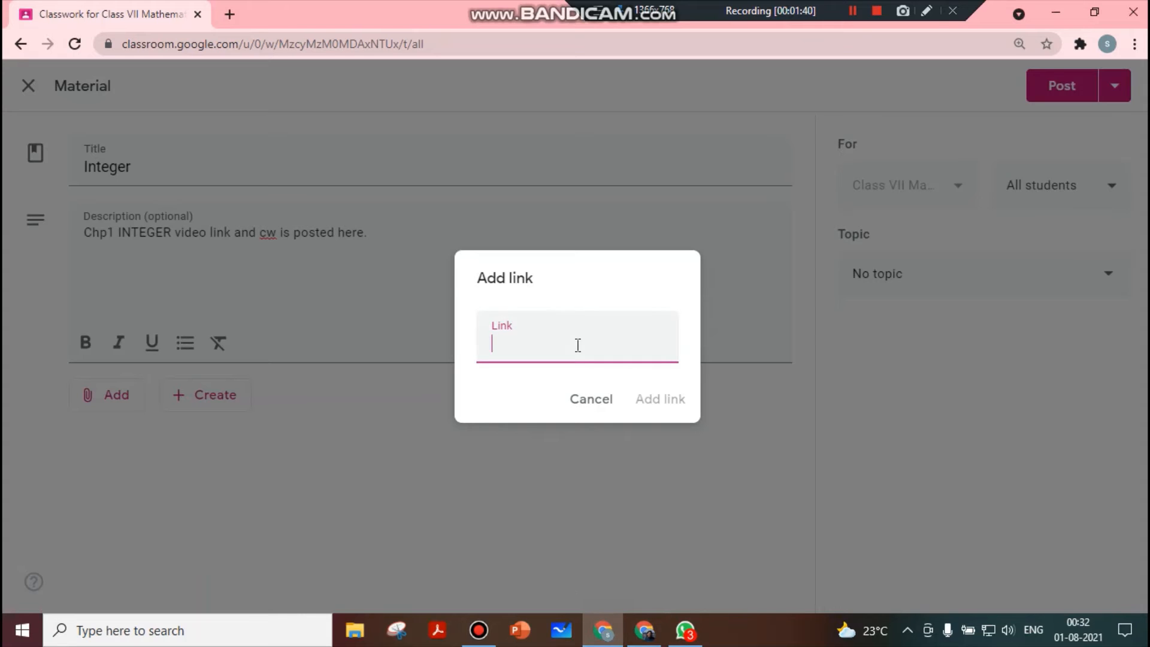
text(https://youtu.be/a4bWLKUStP4)
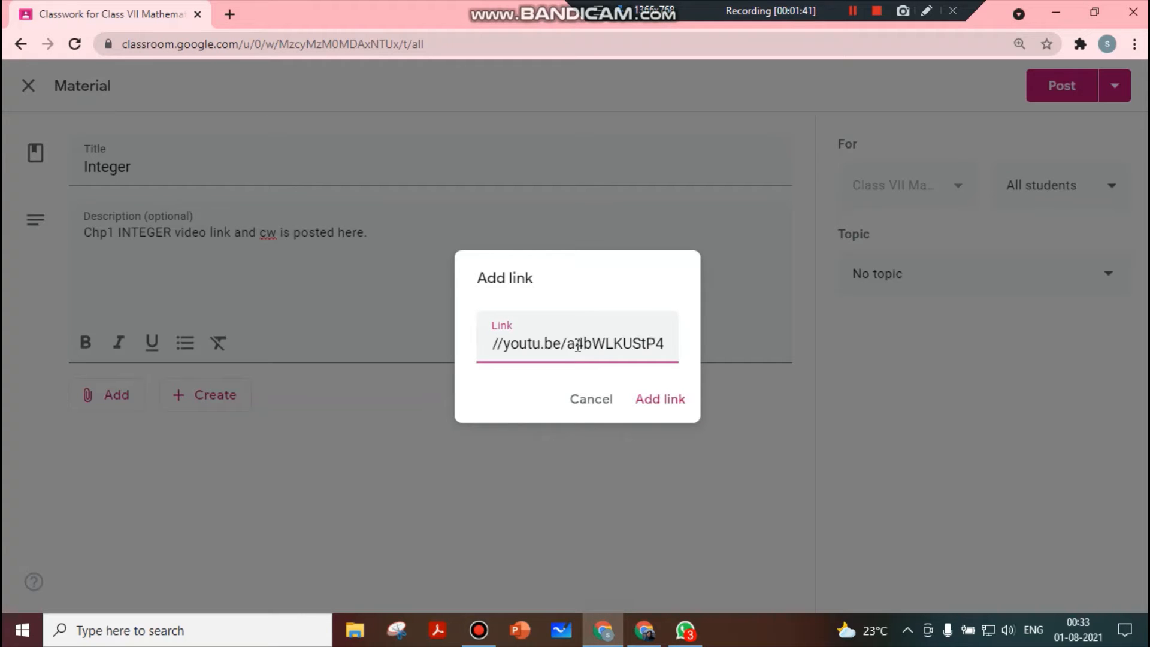
click(669, 401)
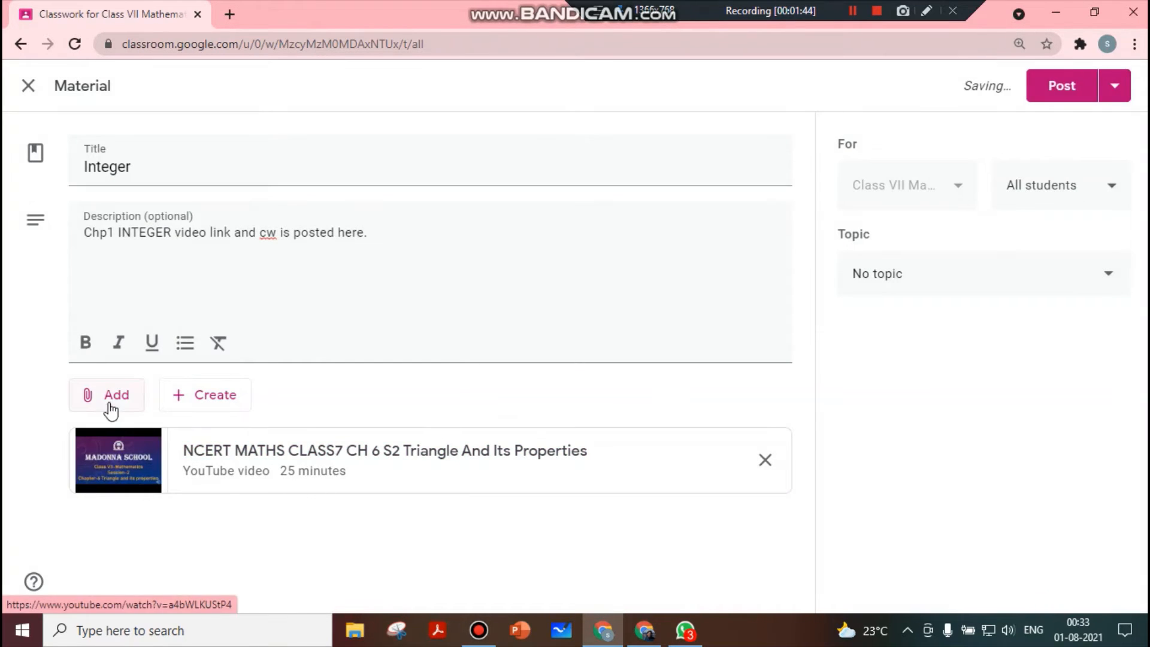
Upload the file Ch6-CW2.pdf from the TOSEND desktop folder and attach it to the material.
click(112, 397)
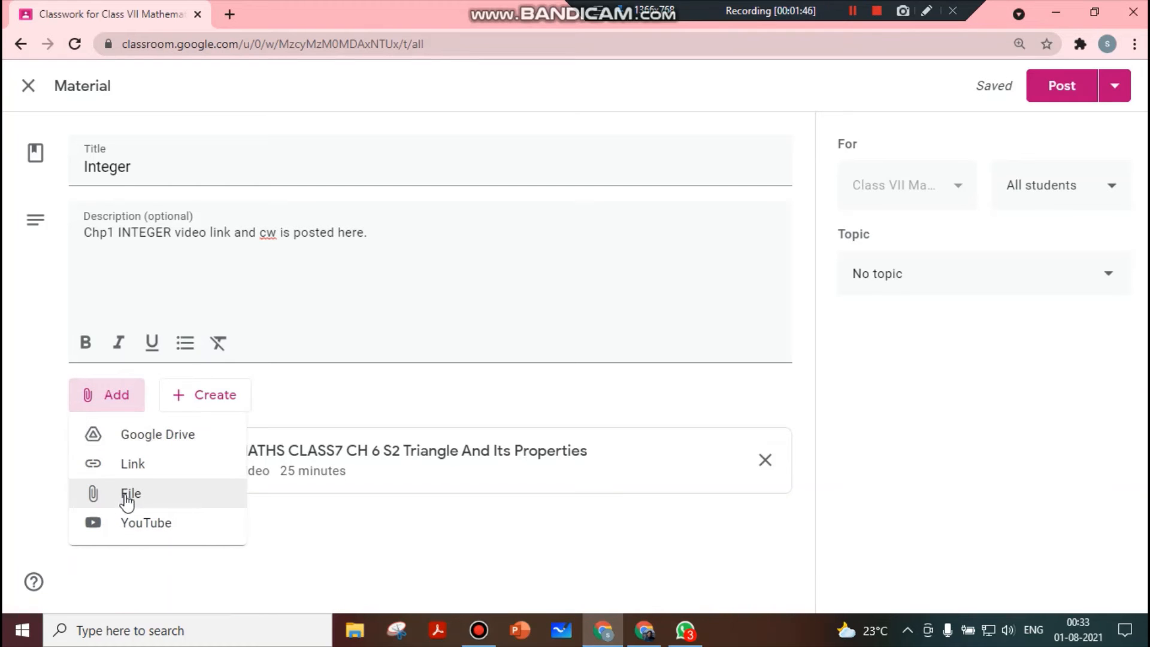
click(128, 495)
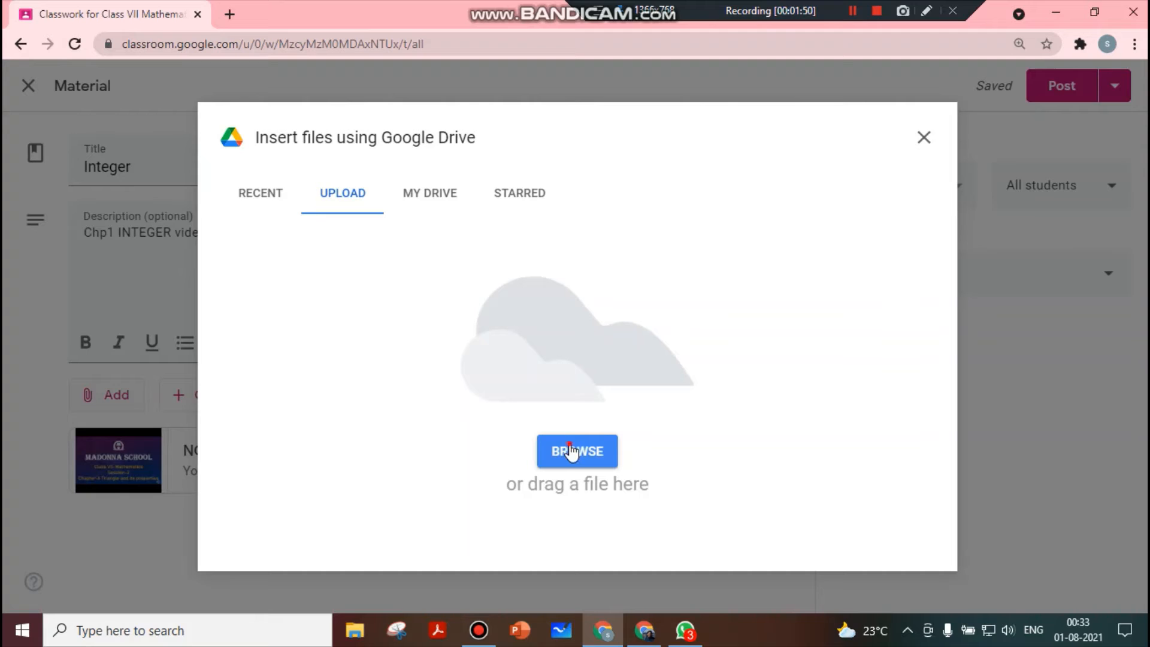
click(571, 446)
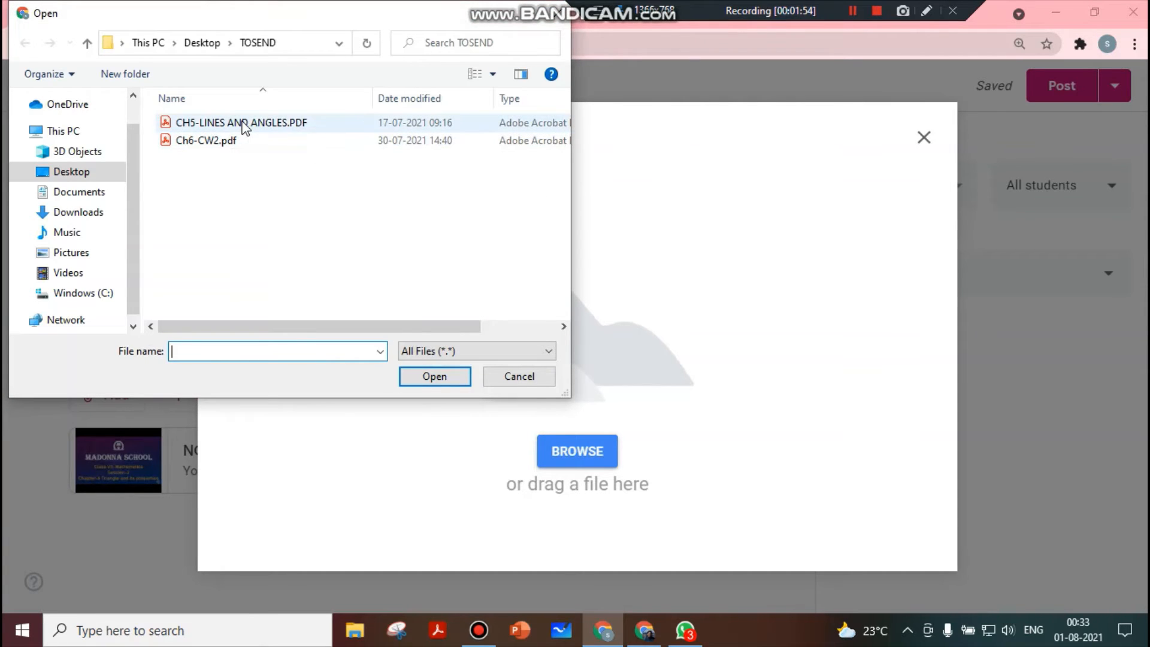
click(214, 143)
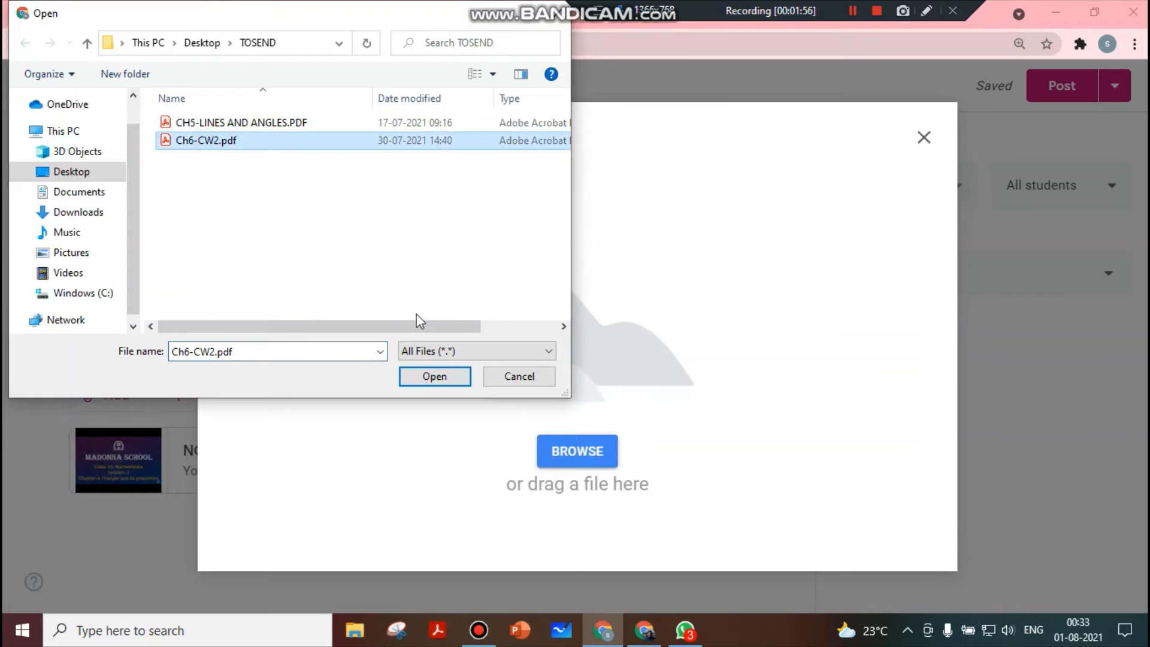
click(425, 373)
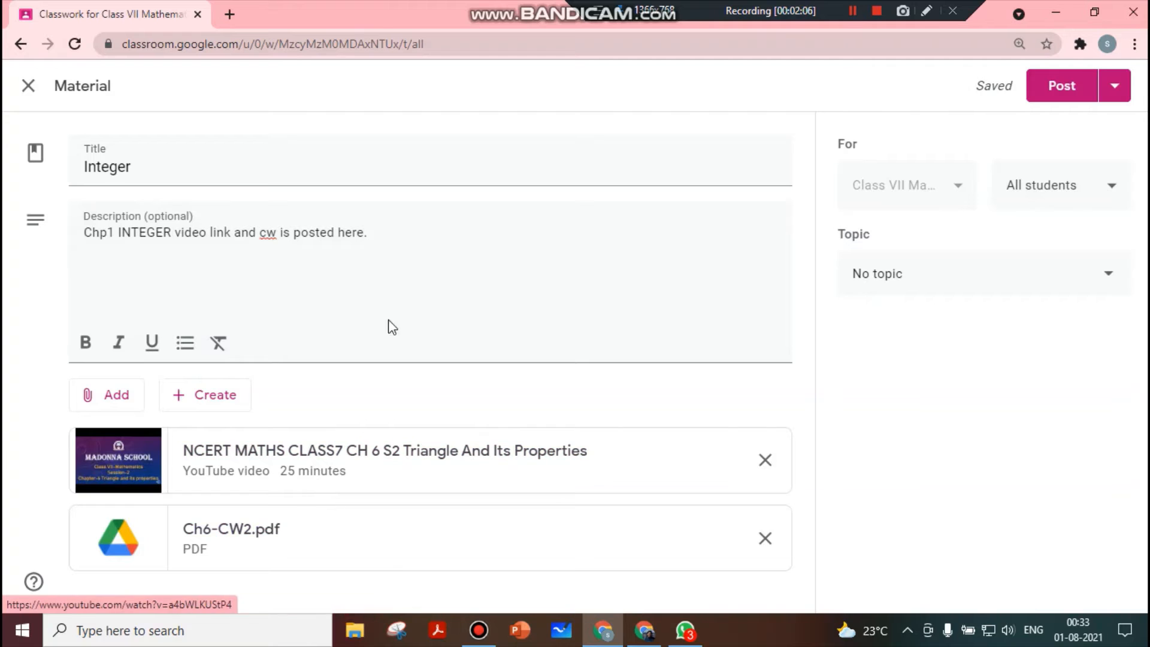
click(111, 397)
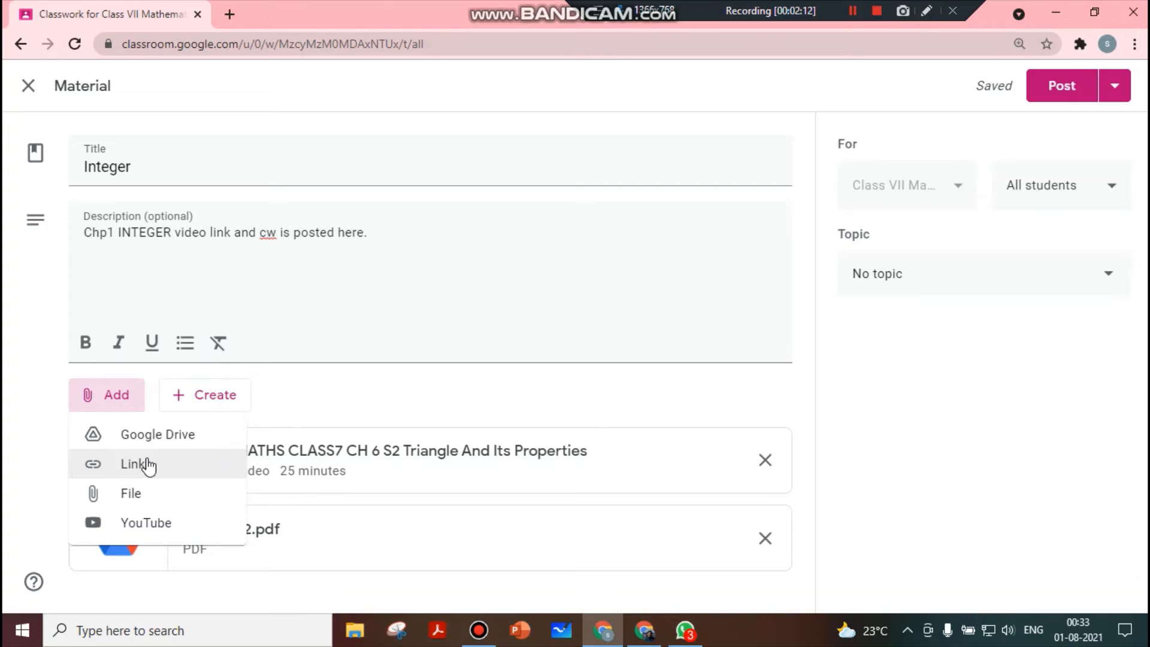
click(377, 303)
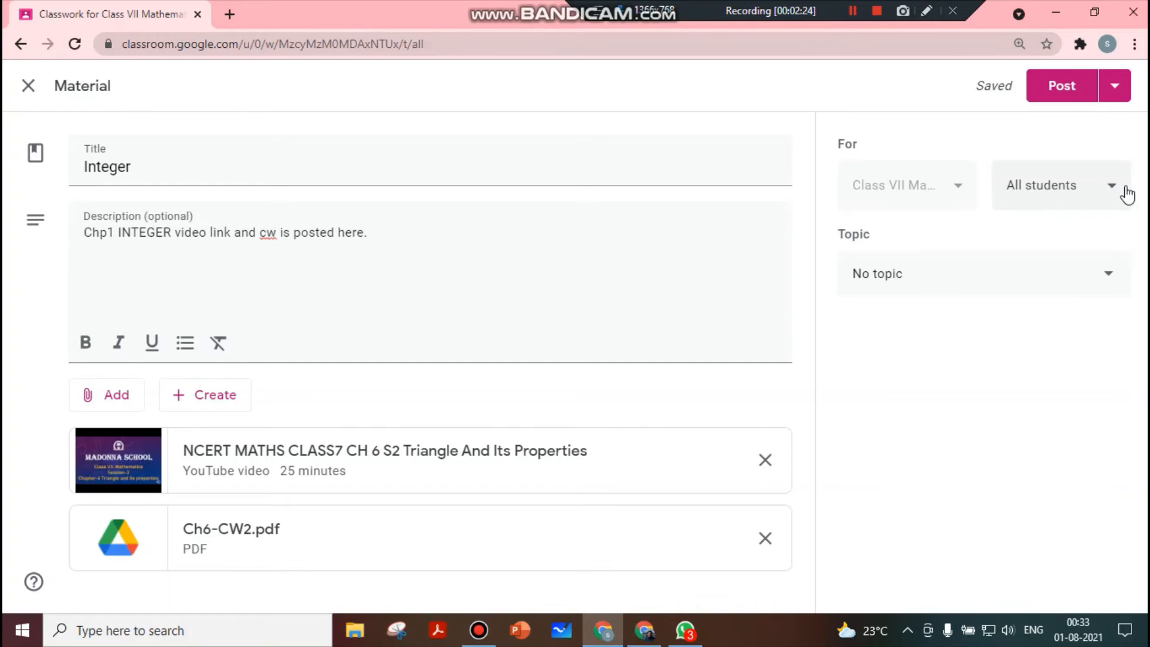
Assign the "Integer" material to the topic "Chp1-Integers".
click(1105, 266)
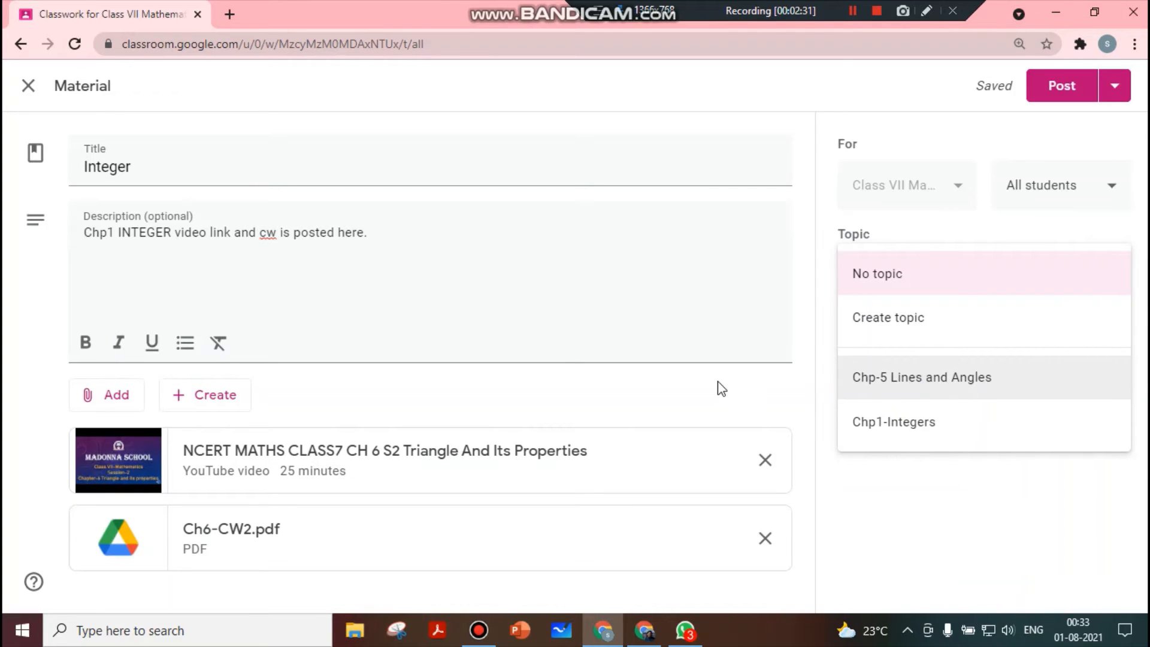
click(912, 425)
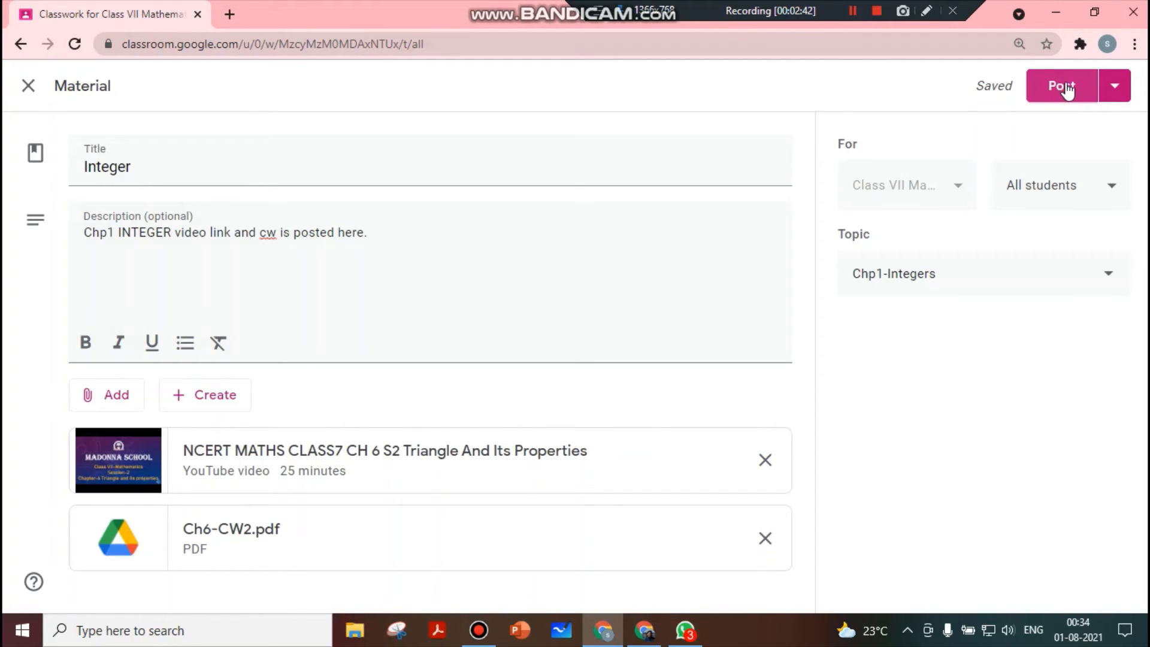
click(1115, 87)
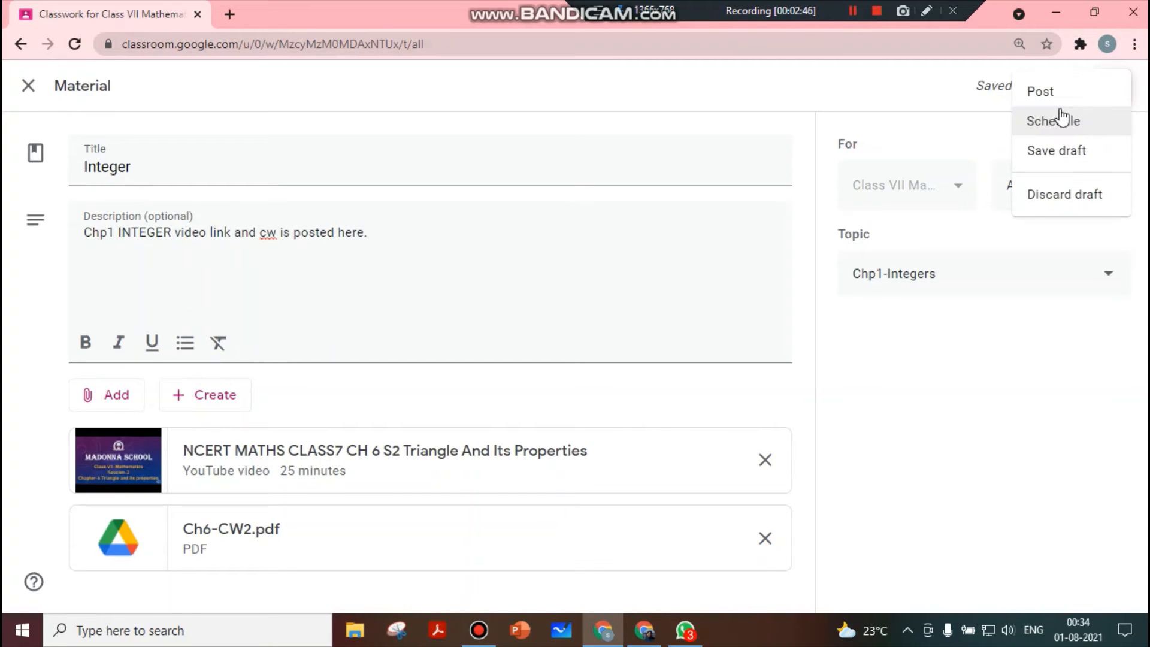
click(976, 109)
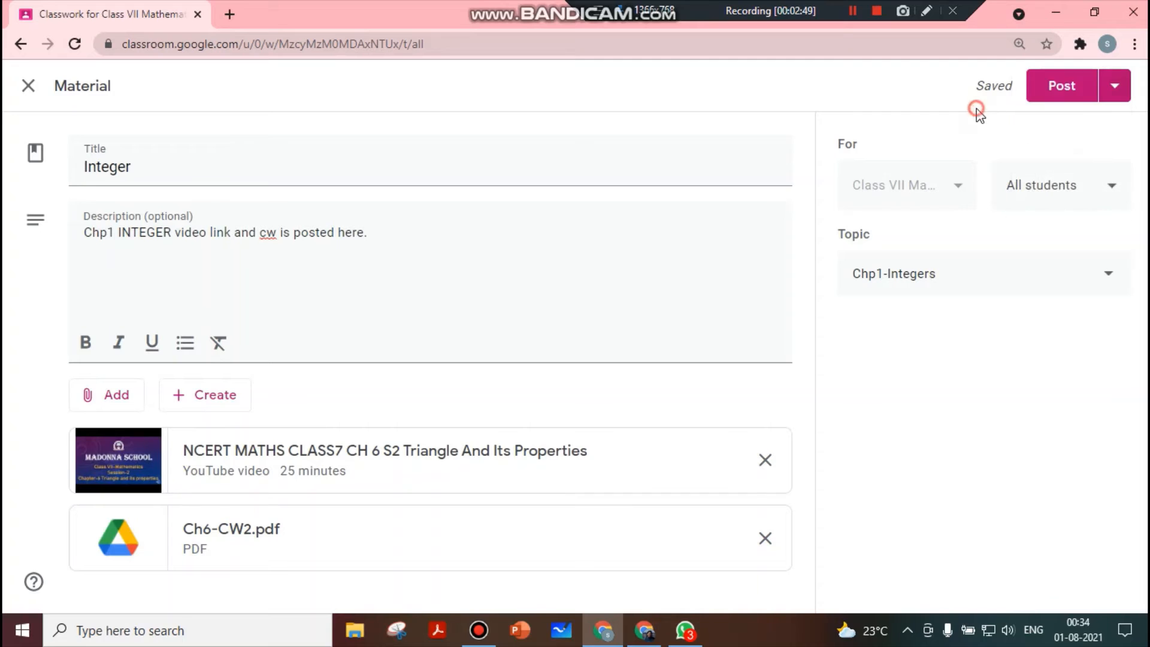
Post the "Integer" material to the class and expand its entry in the classwork list.
click(1052, 86)
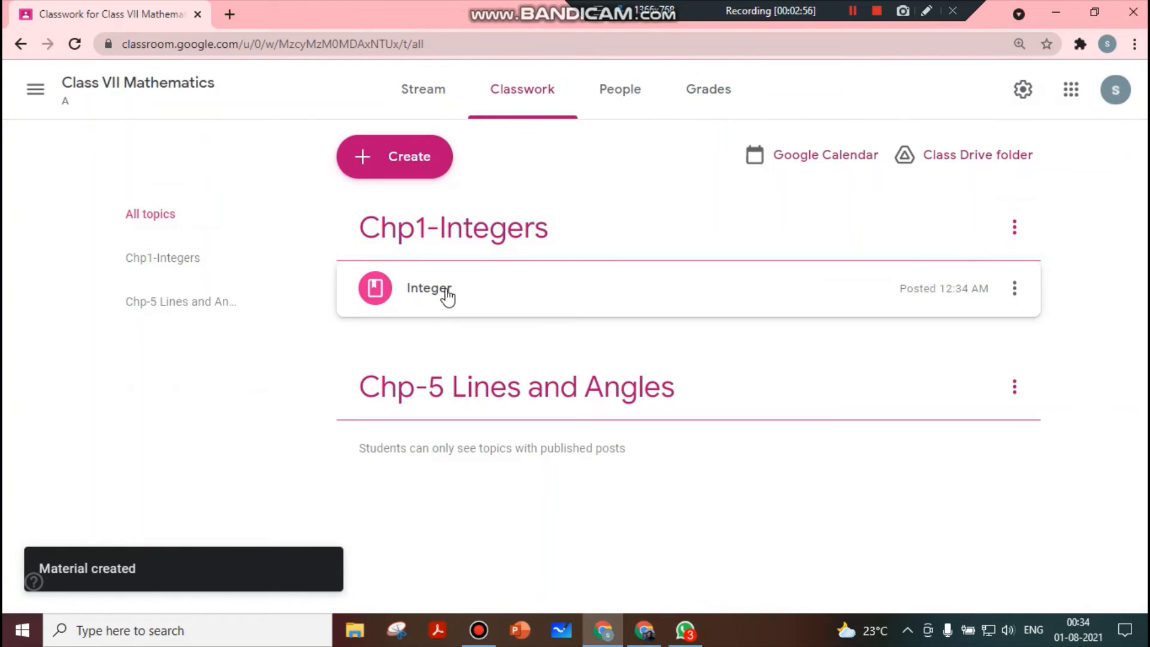
click(446, 297)
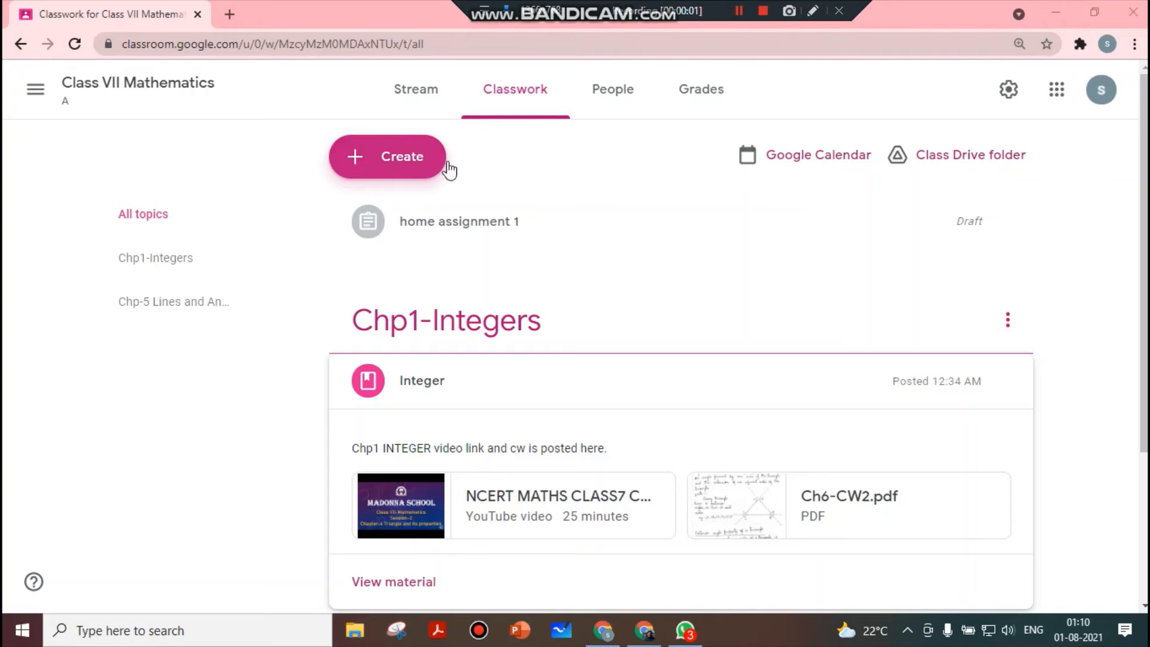
Create a new classwork assignment titled "Home assignment /class test".
click(401, 158)
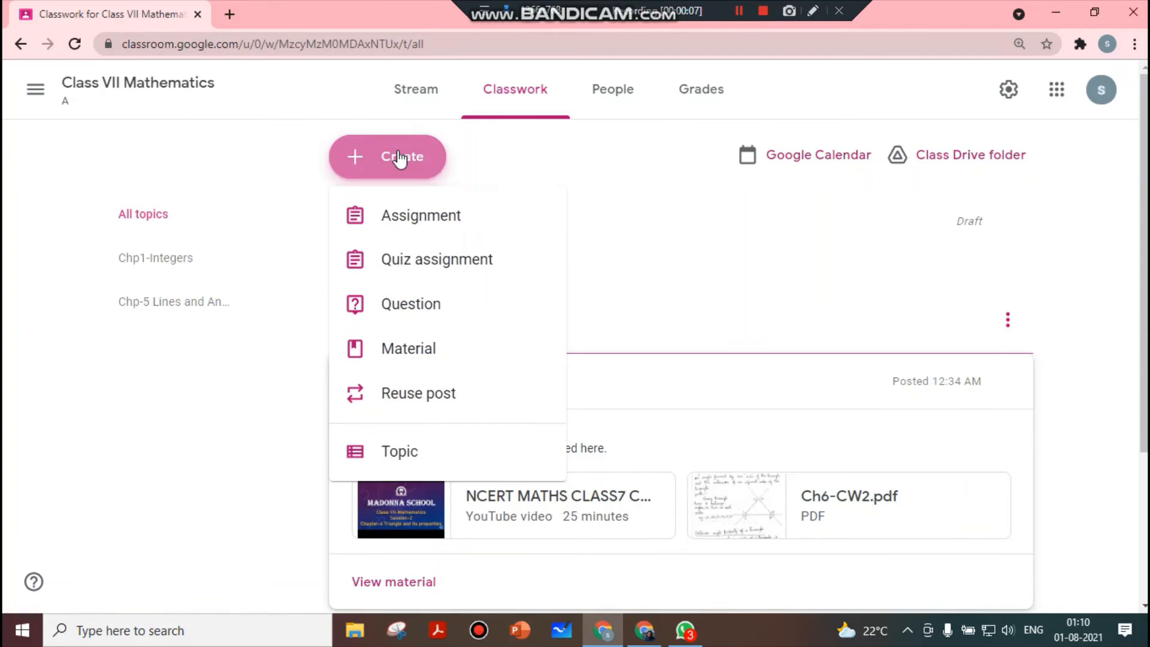
click(429, 206)
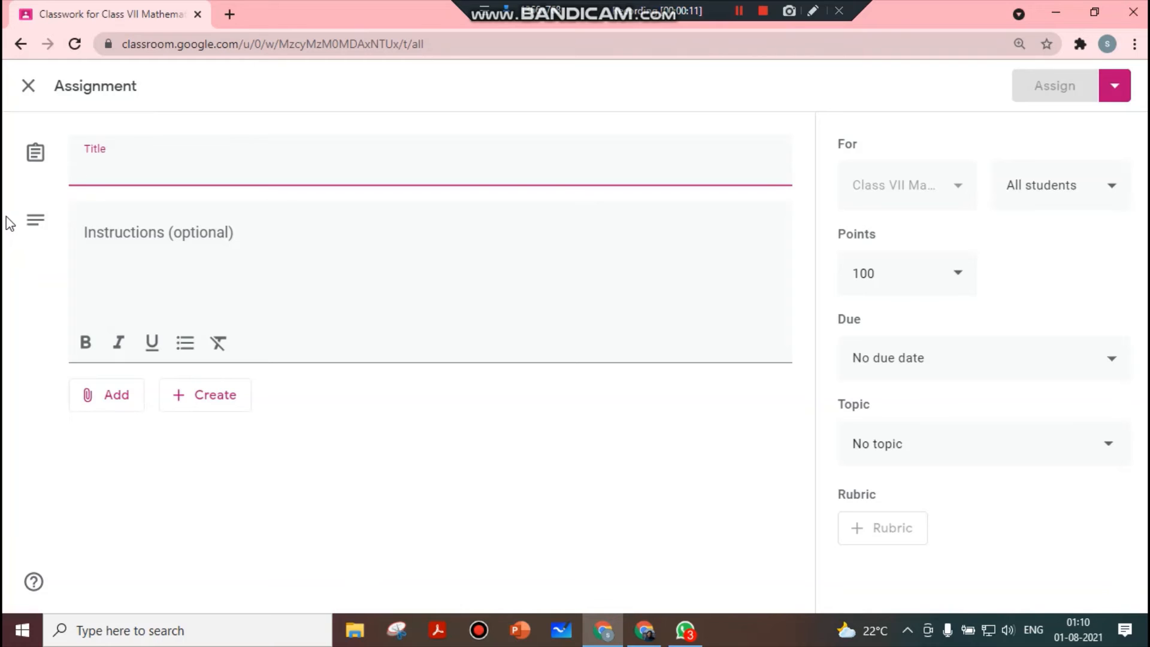
text(ho)
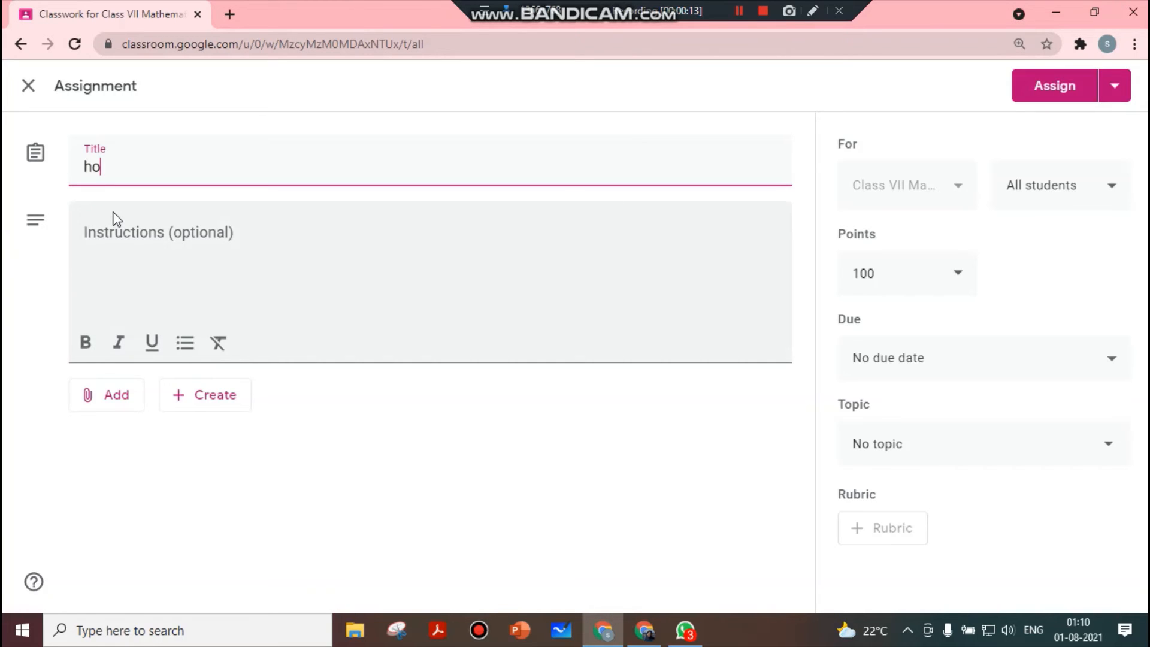
text(e)
key(BackSpace)
key(BackSpace)
key(BackSpace)
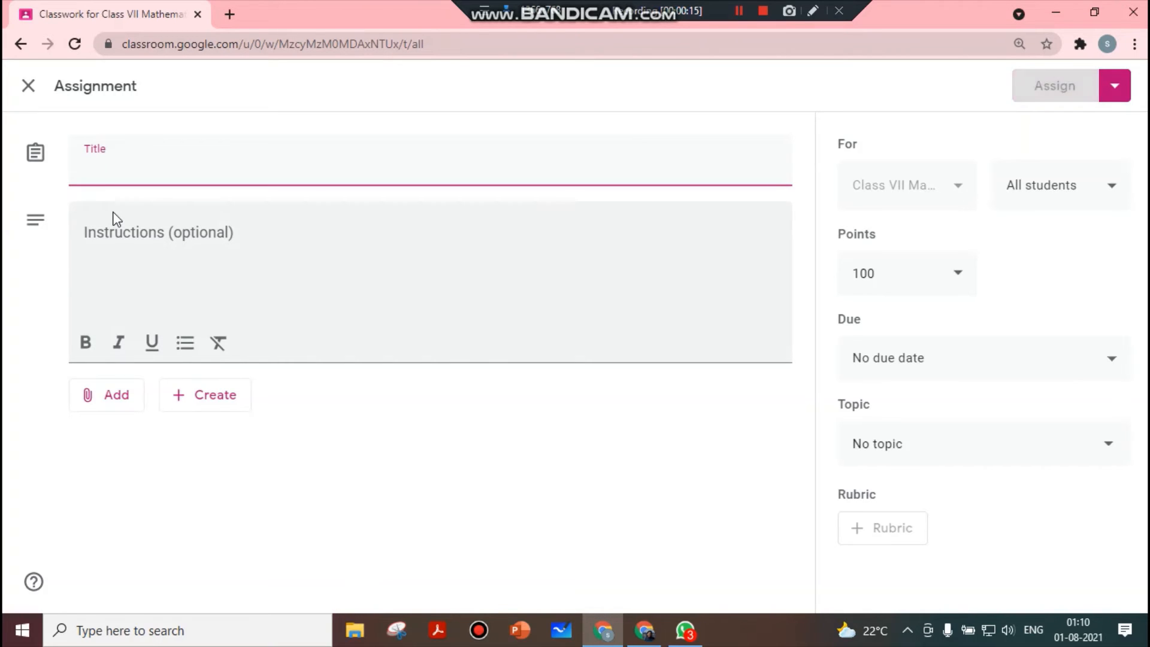
text(Home as)
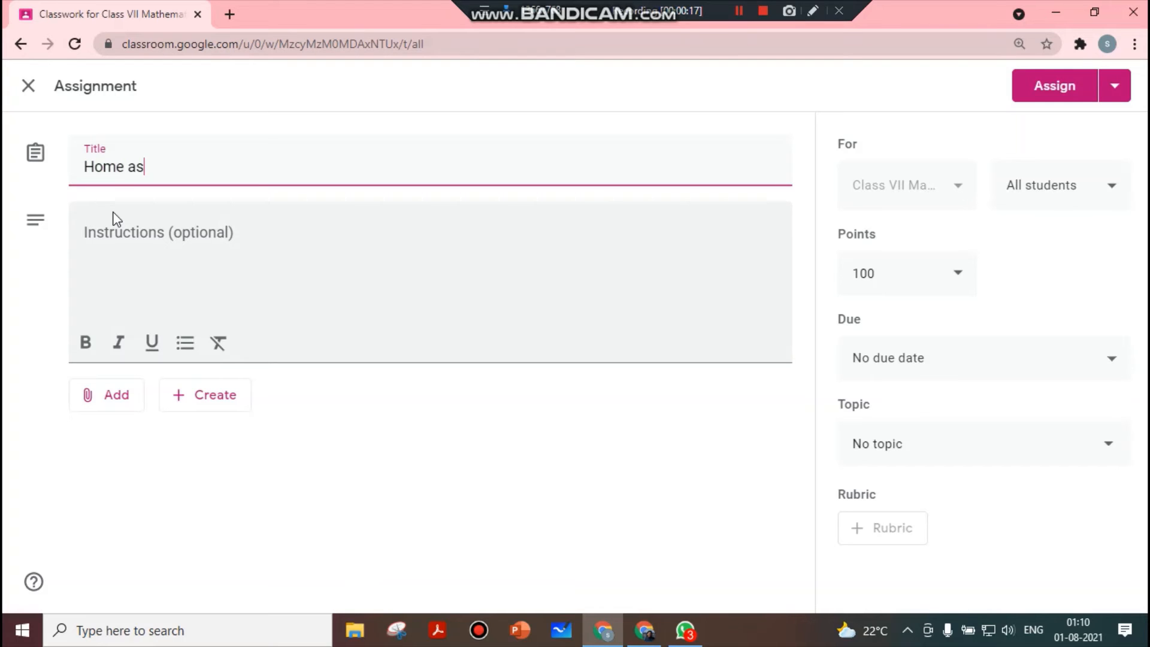
text(signmen)
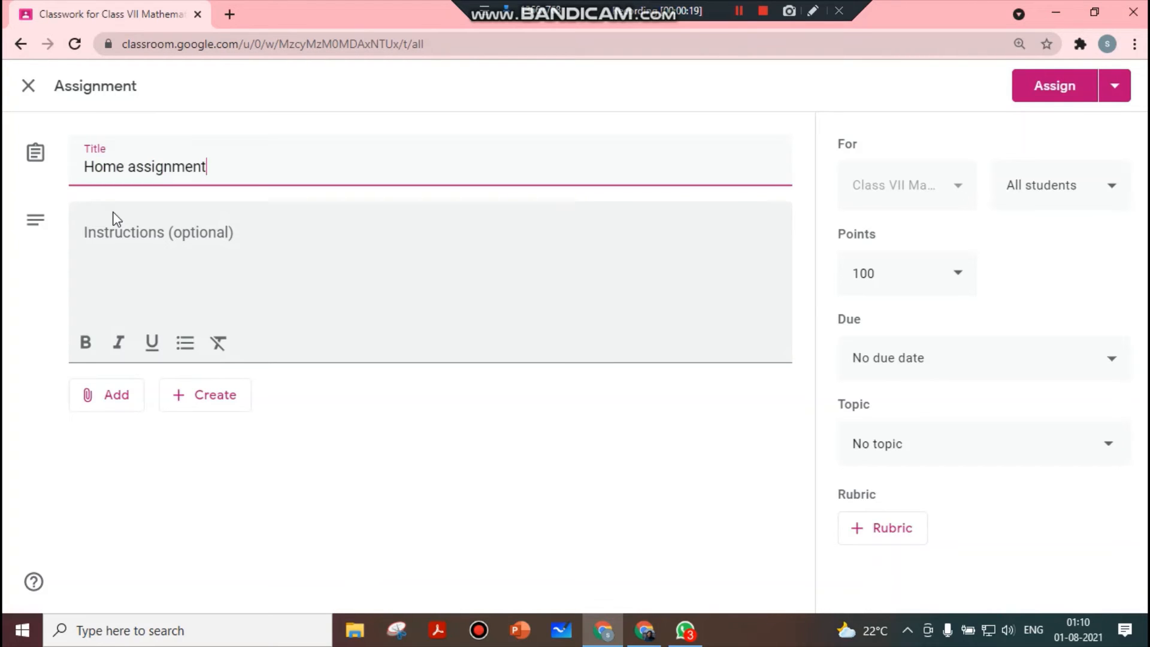
text(t /class test)
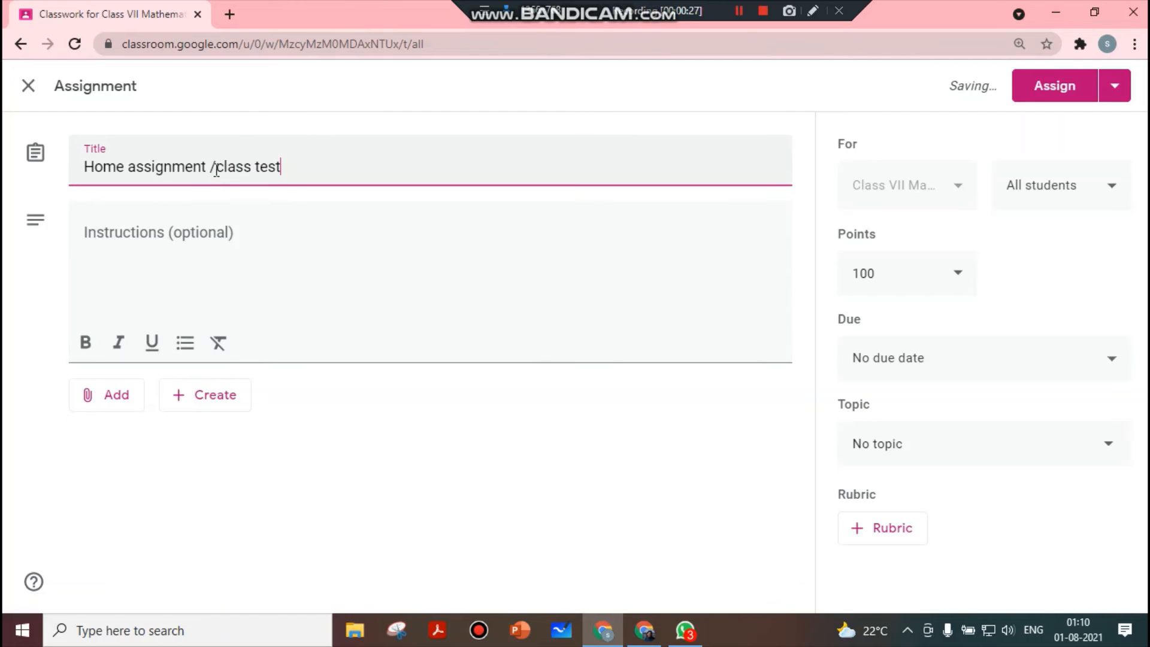
Enter the assignment instructions "complete this test by tommorow".
click(179, 249)
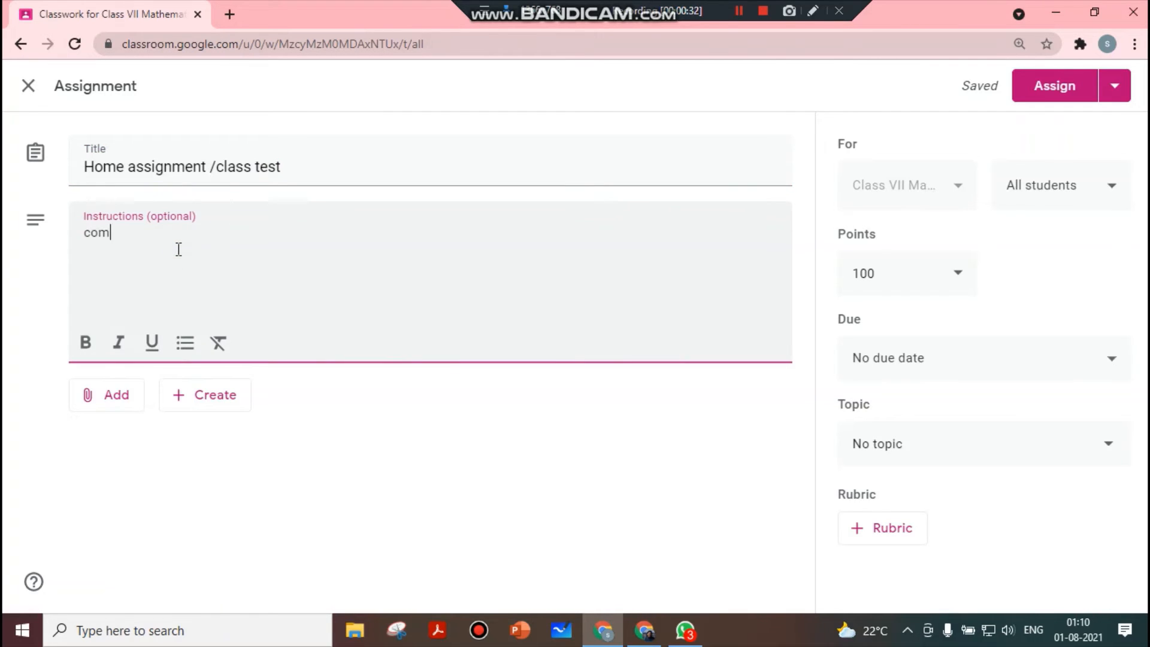
text(complete this test by)
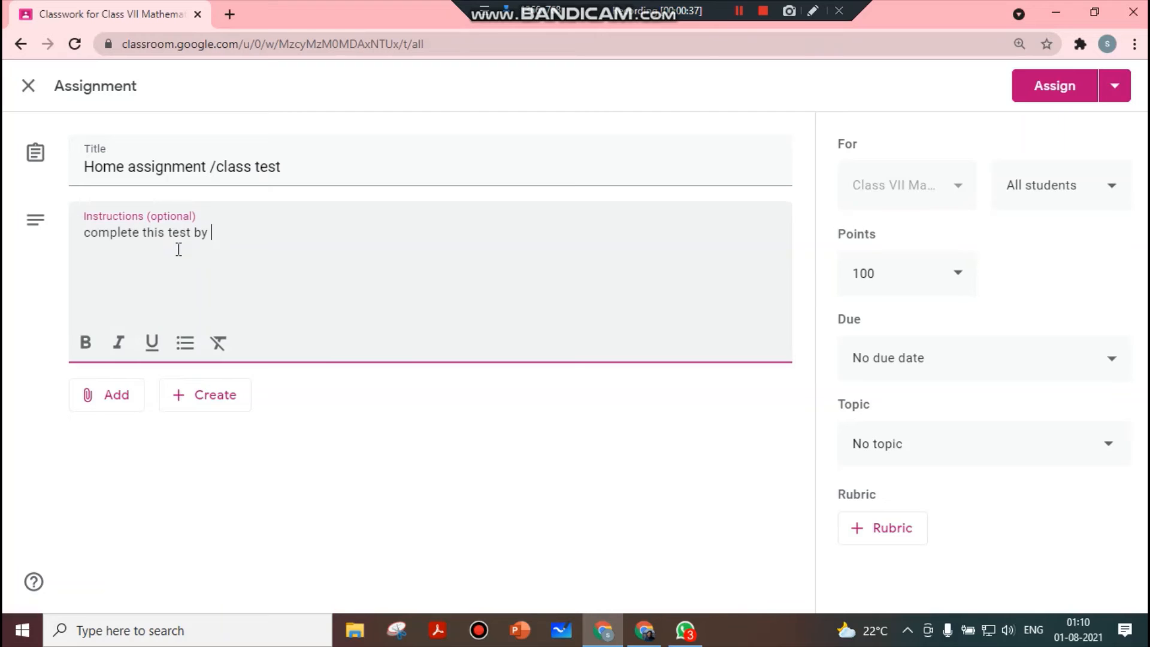
text( tommorow)
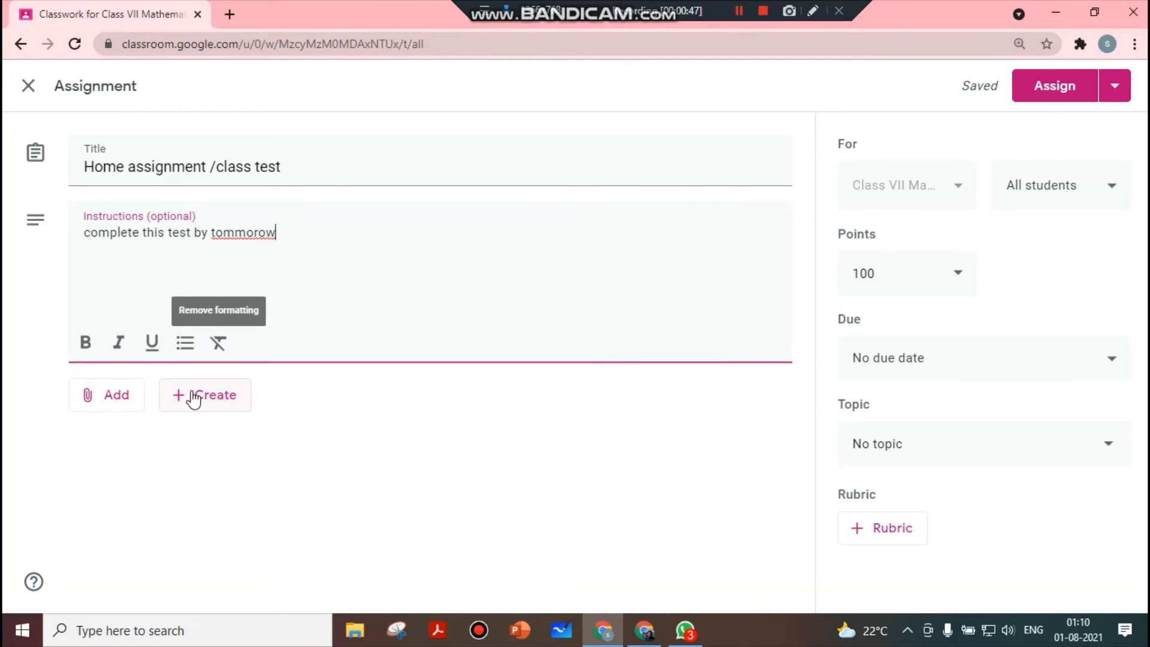
click(110, 398)
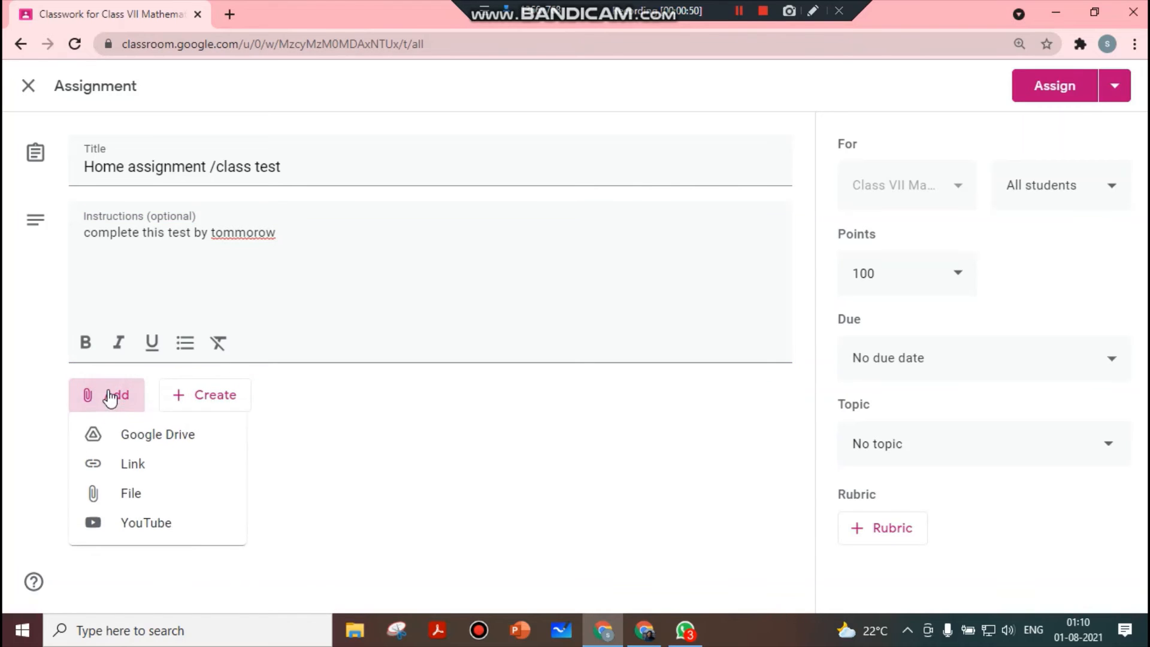
click(168, 473)
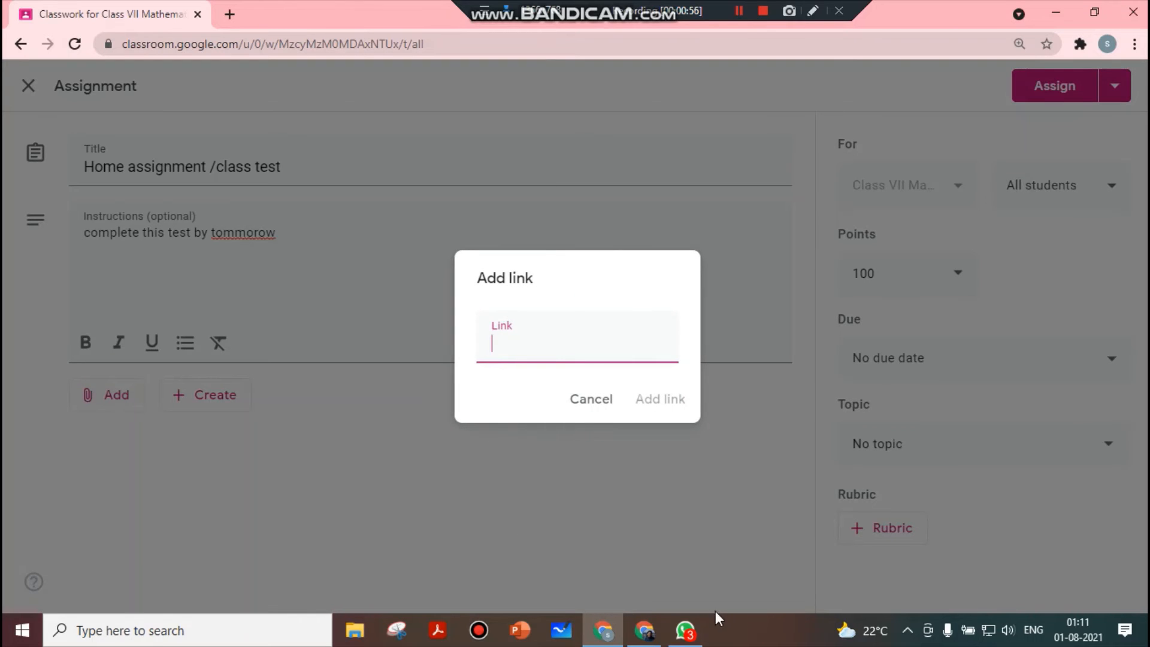
click(685, 630)
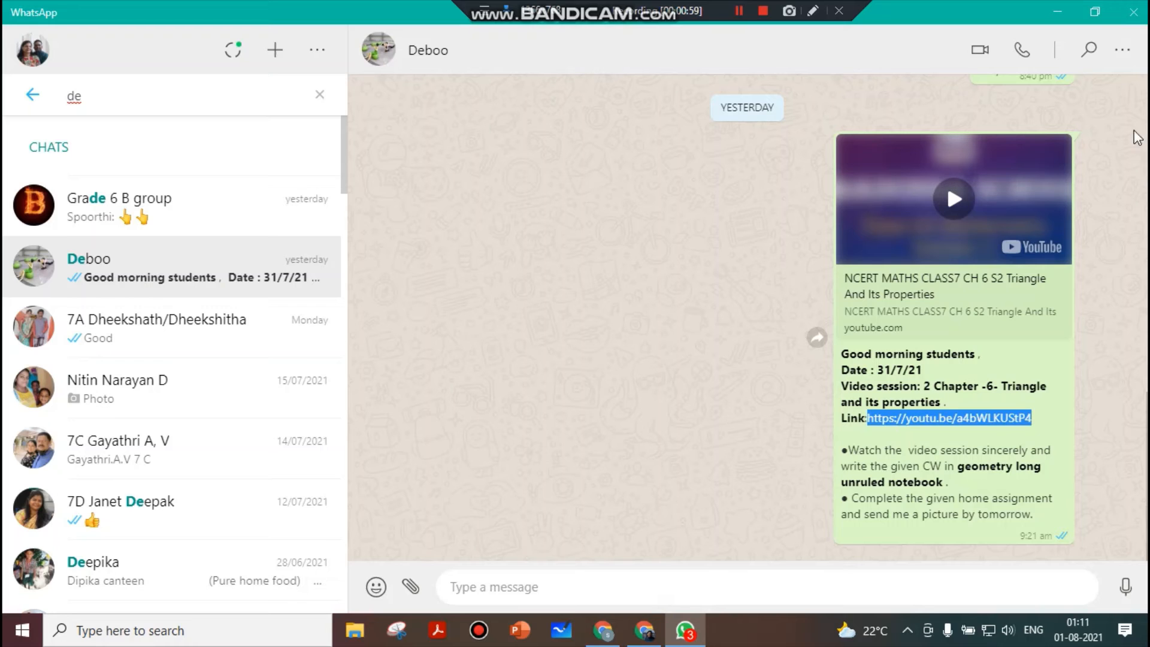
scroll(1134, 120, up, 10)
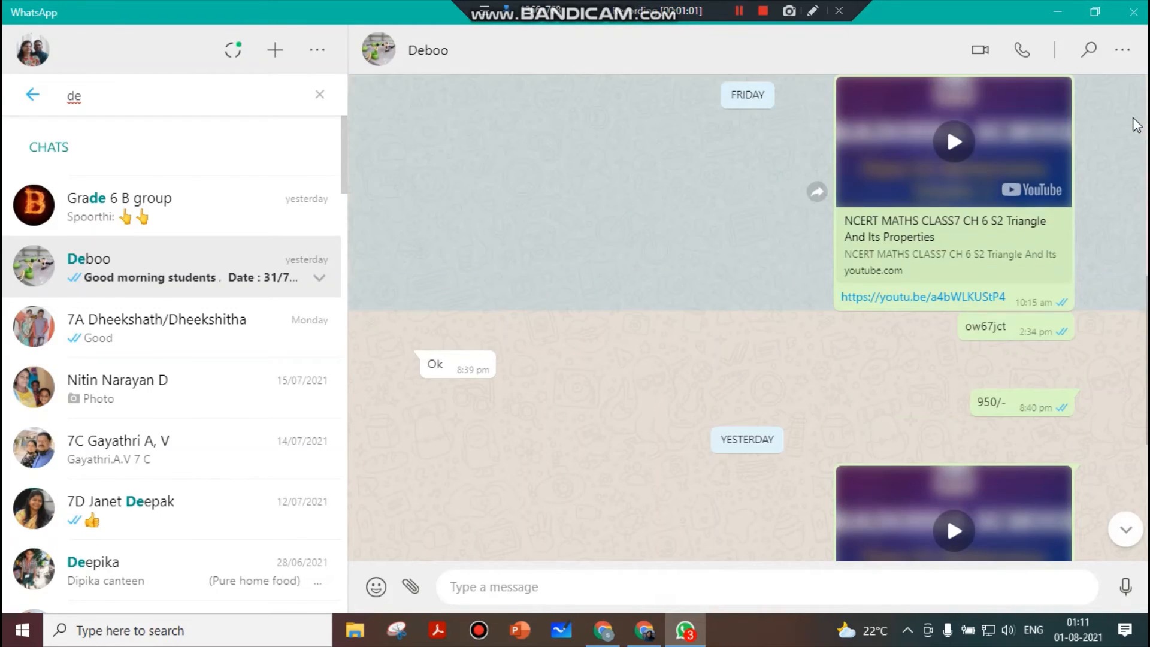
scroll(1135, 120, up, 6)
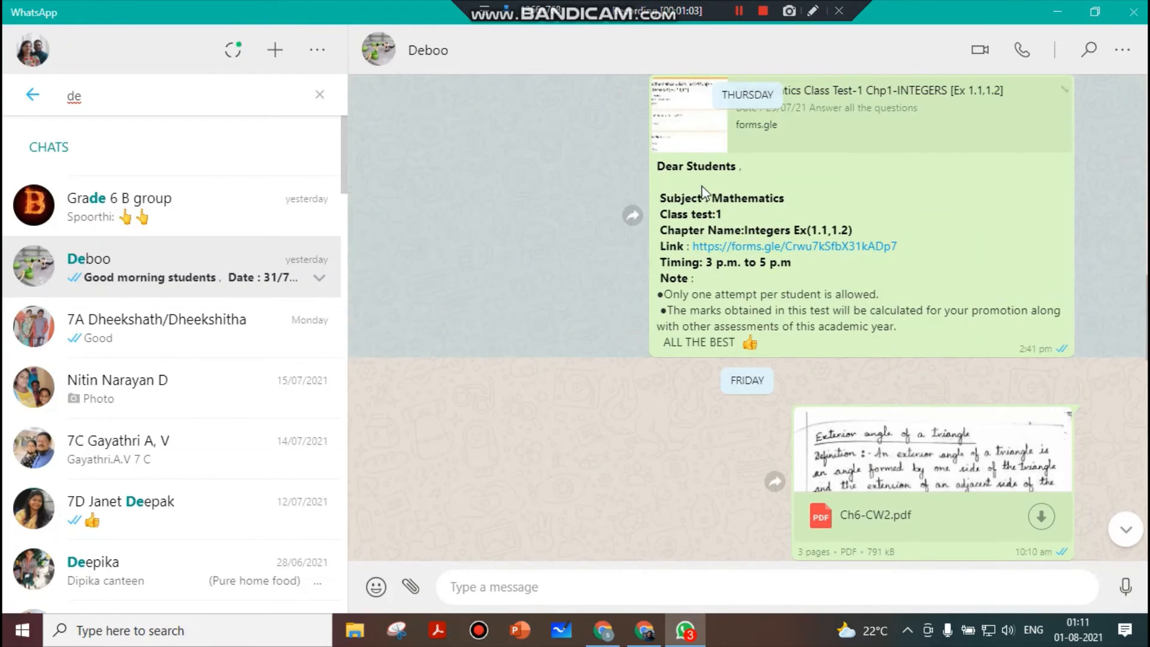
drag(902, 246, 703, 250)
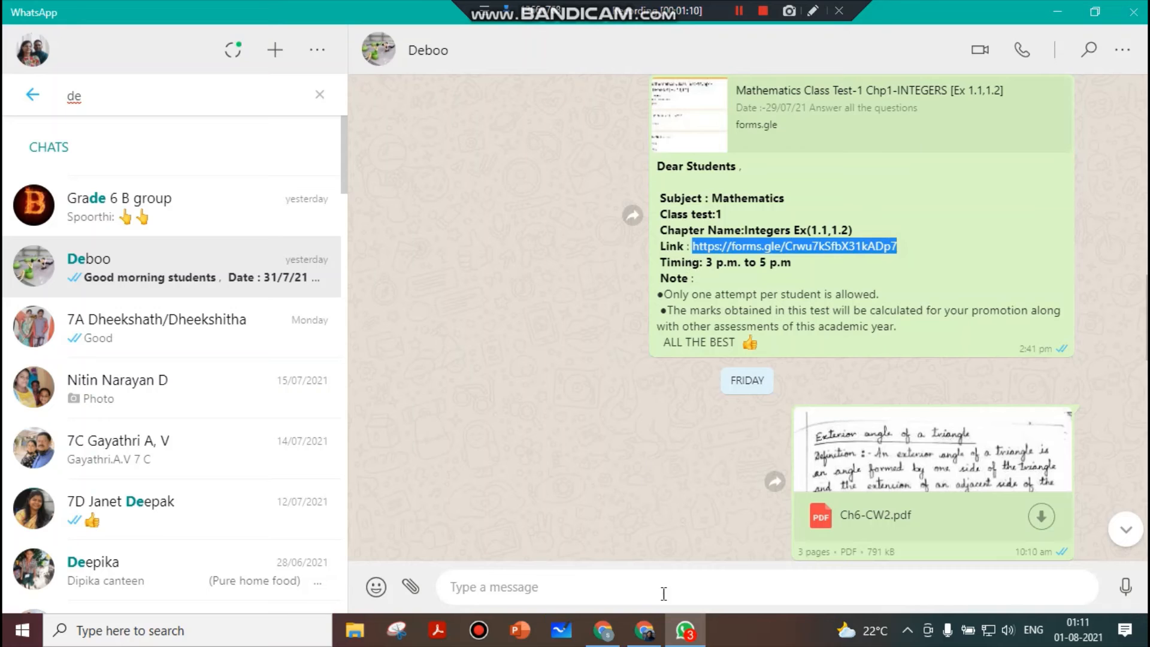
click(603, 630)
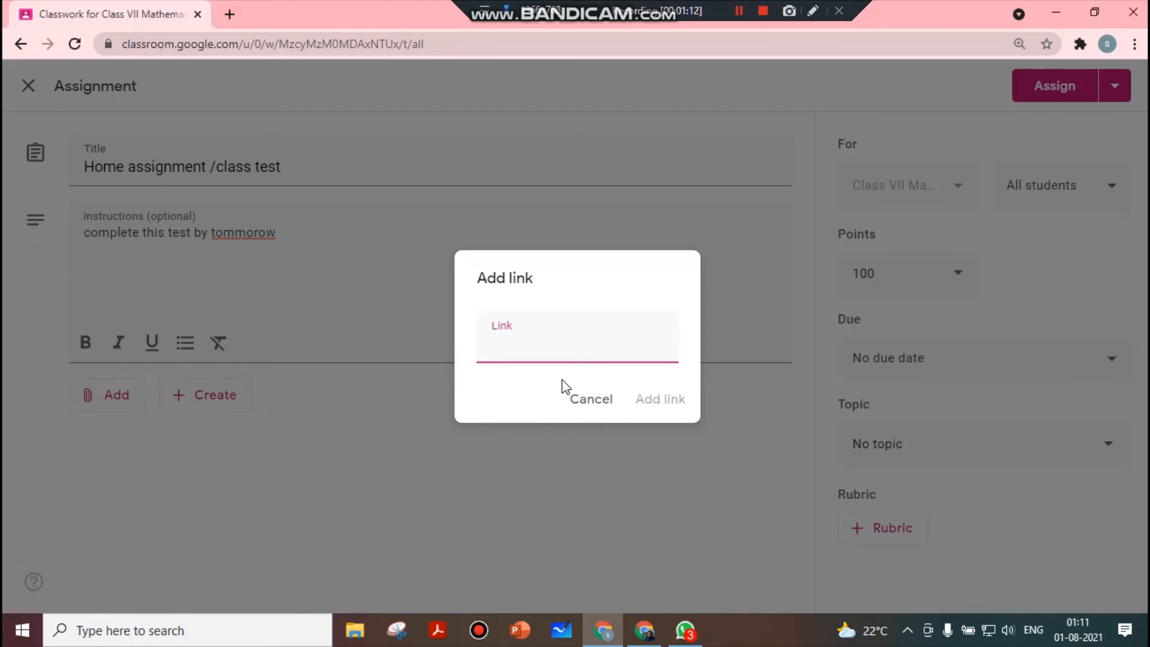
text(https://forms.gle/Crwu7kSfbX31kADp7)
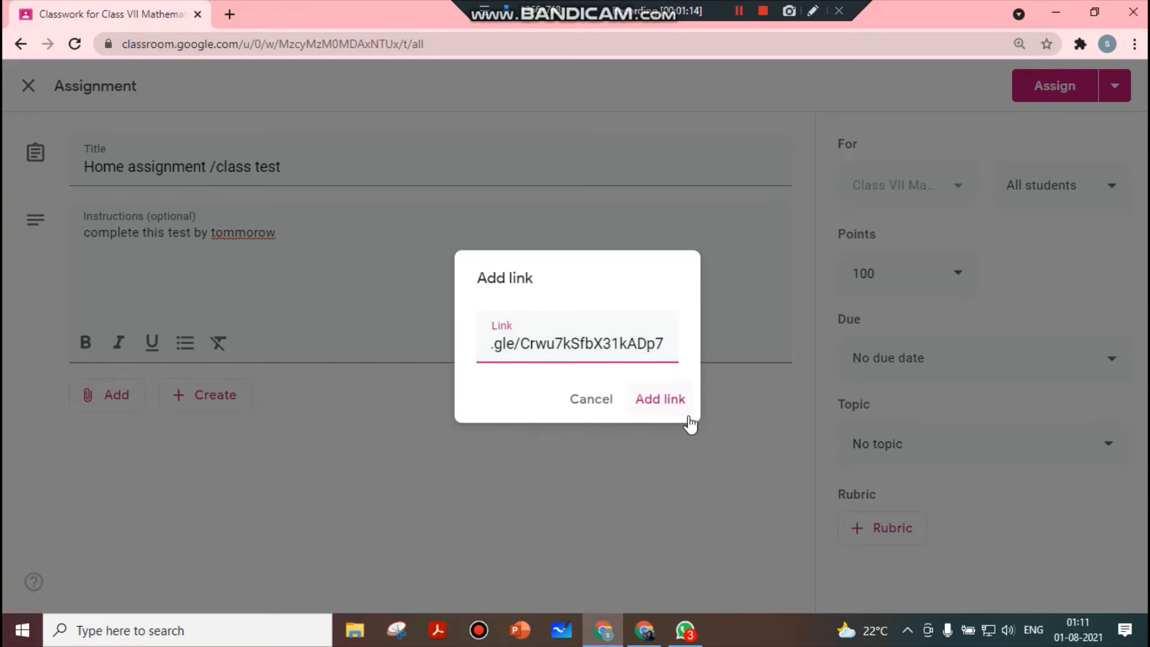
click(671, 400)
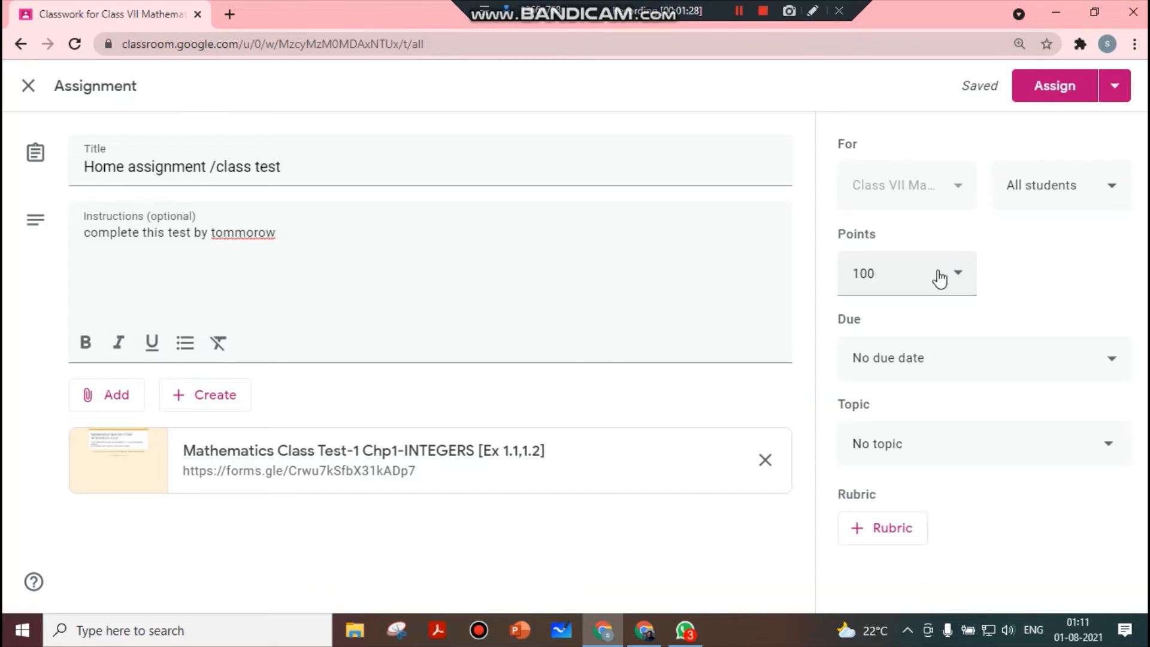
Set the assignment's points to 10 and its due date to Aug 3, 2021 at 7:00 AM.
click(900, 274)
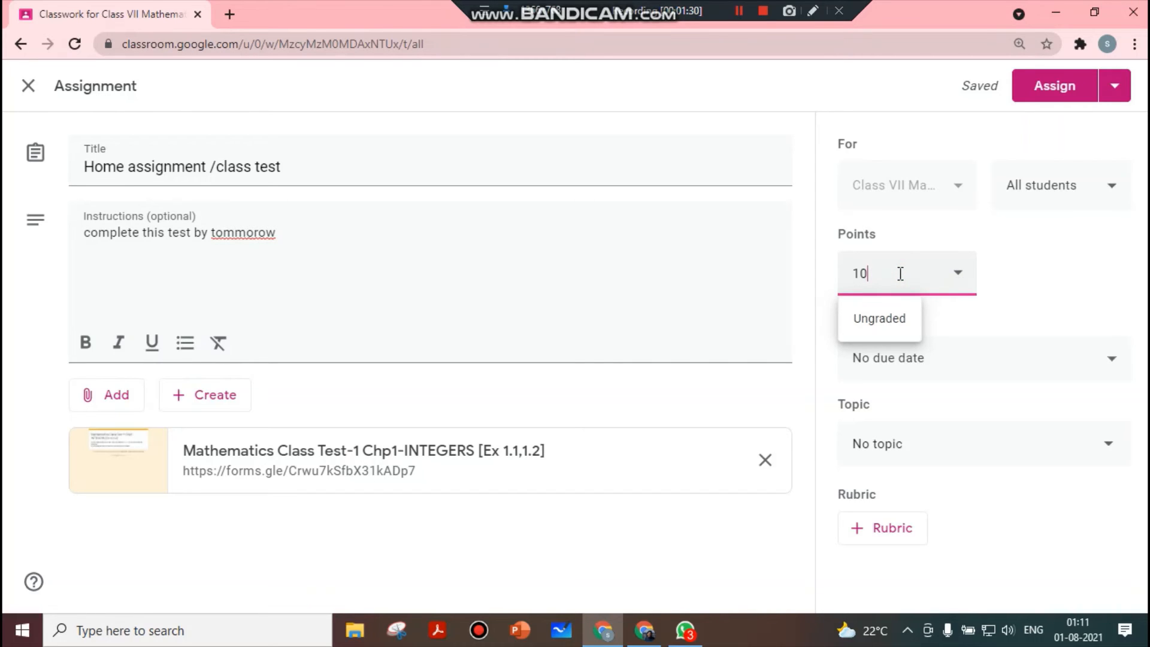
click(989, 293)
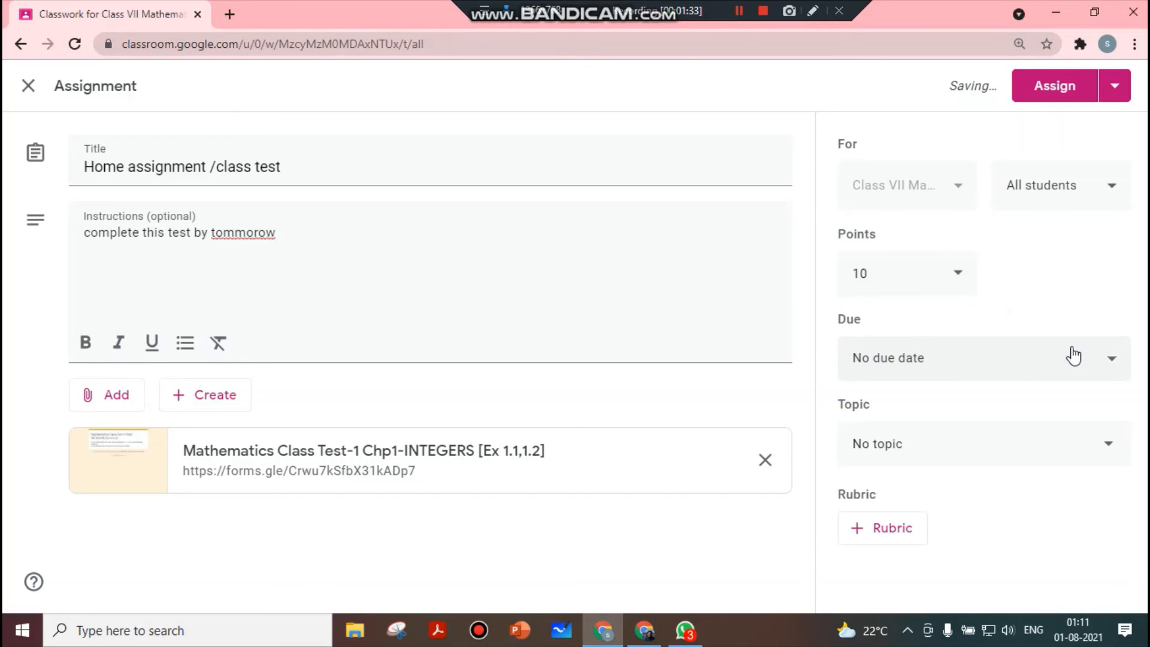
click(1111, 360)
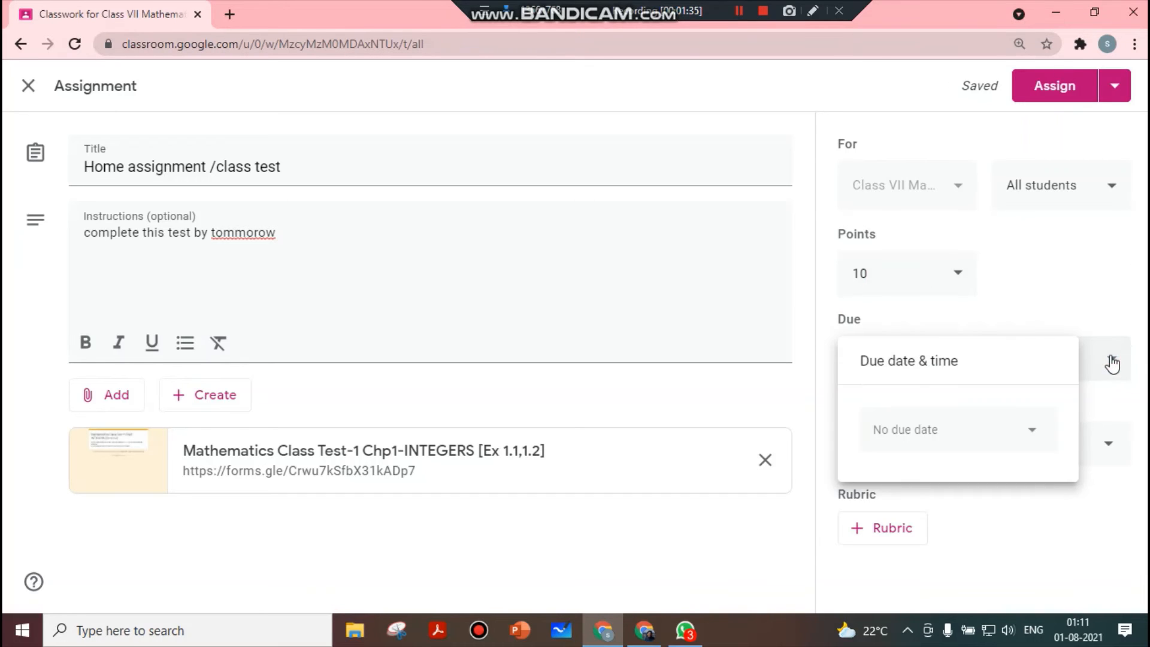
click(1034, 436)
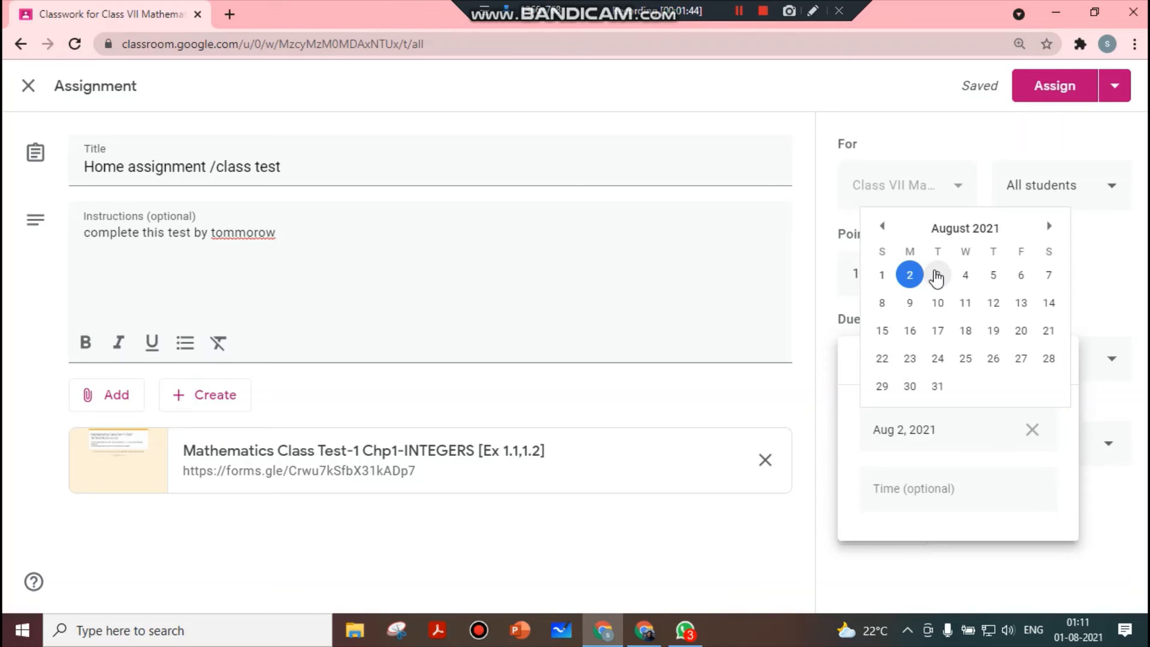
click(936, 276)
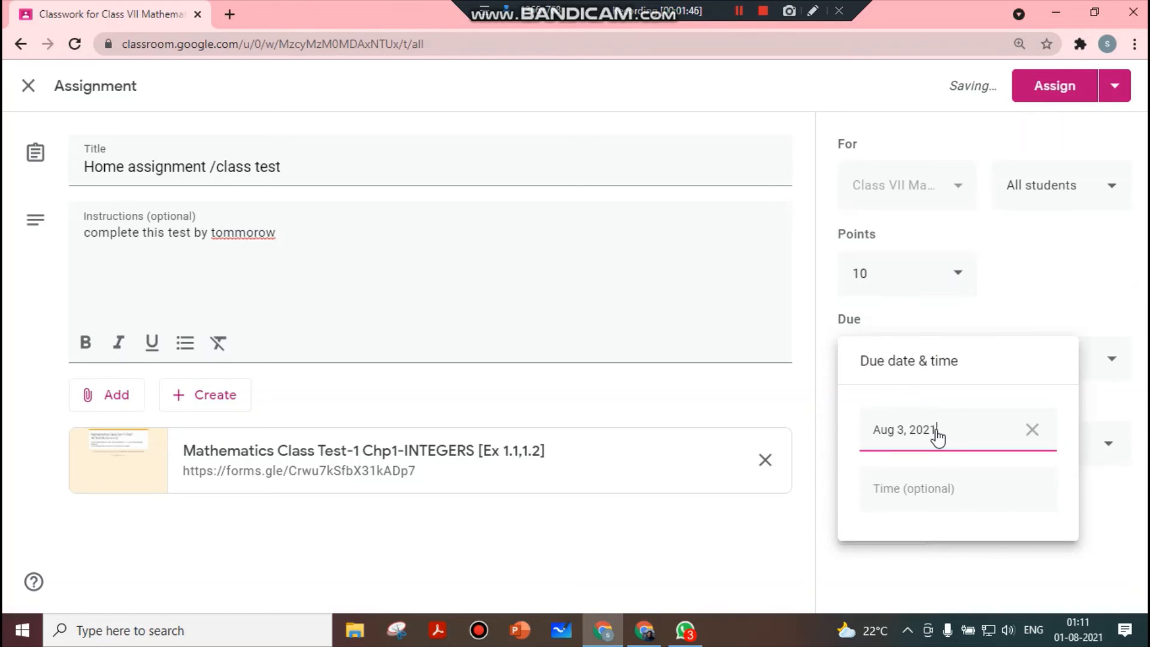
click(909, 490)
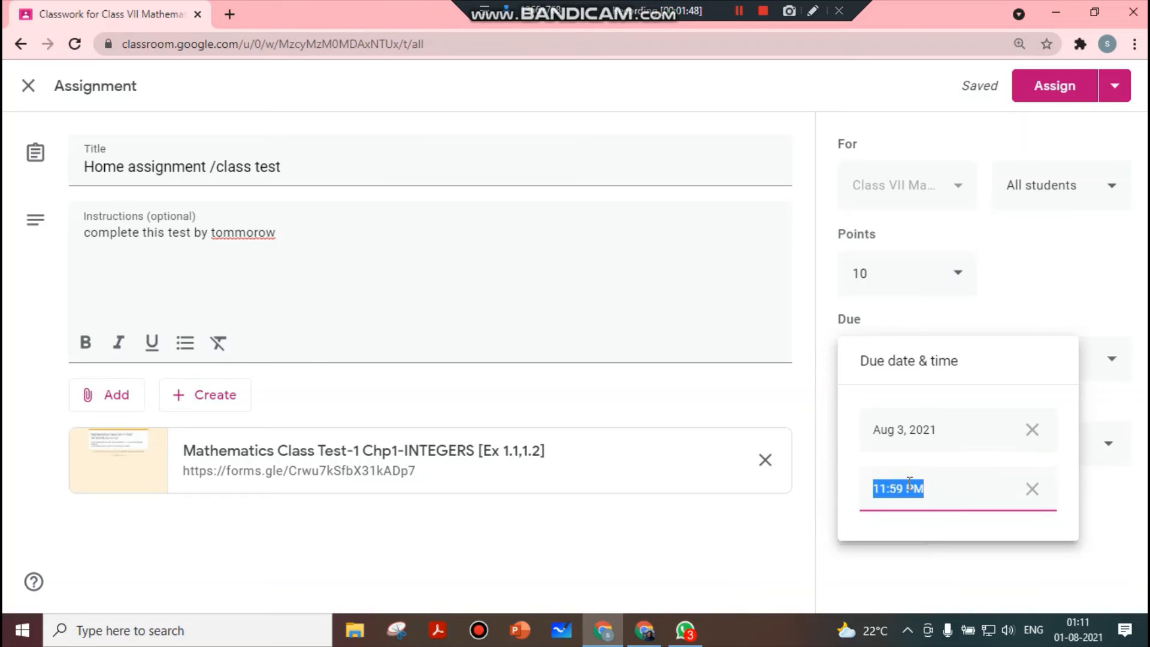
text(7 a.m.)
click(1102, 519)
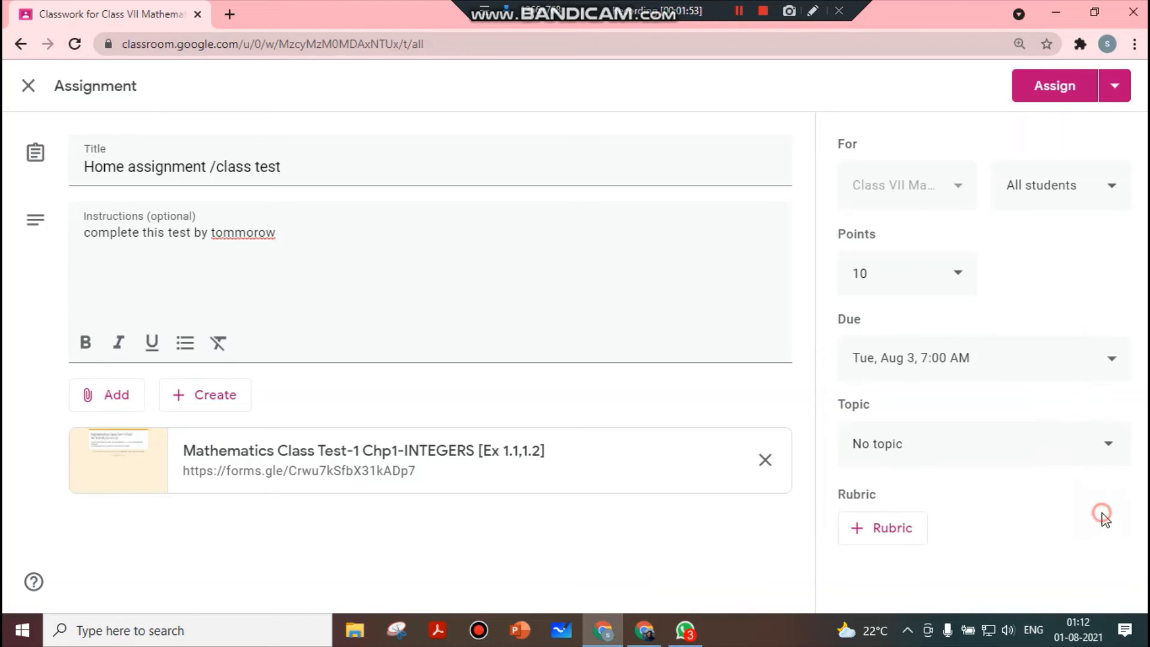
File the assignment under the topic "Chp1-Integers".
click(1106, 443)
click(929, 563)
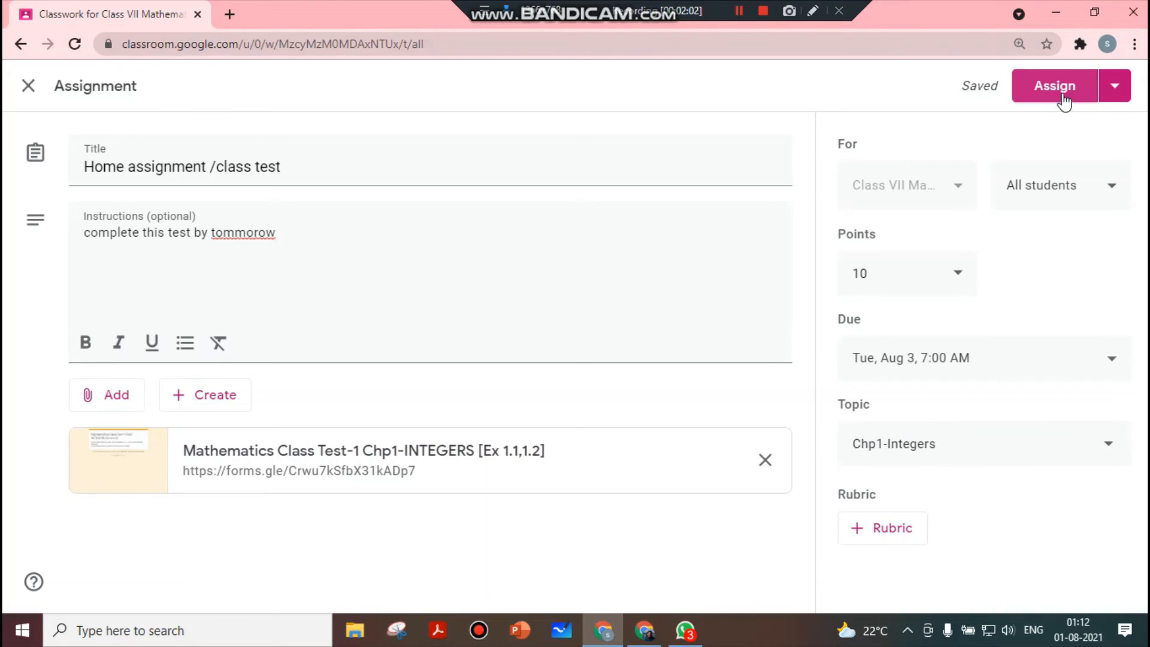
Review the publishing options and student recipients, assign the class test to all students, and expand its classwork entry.
click(1114, 89)
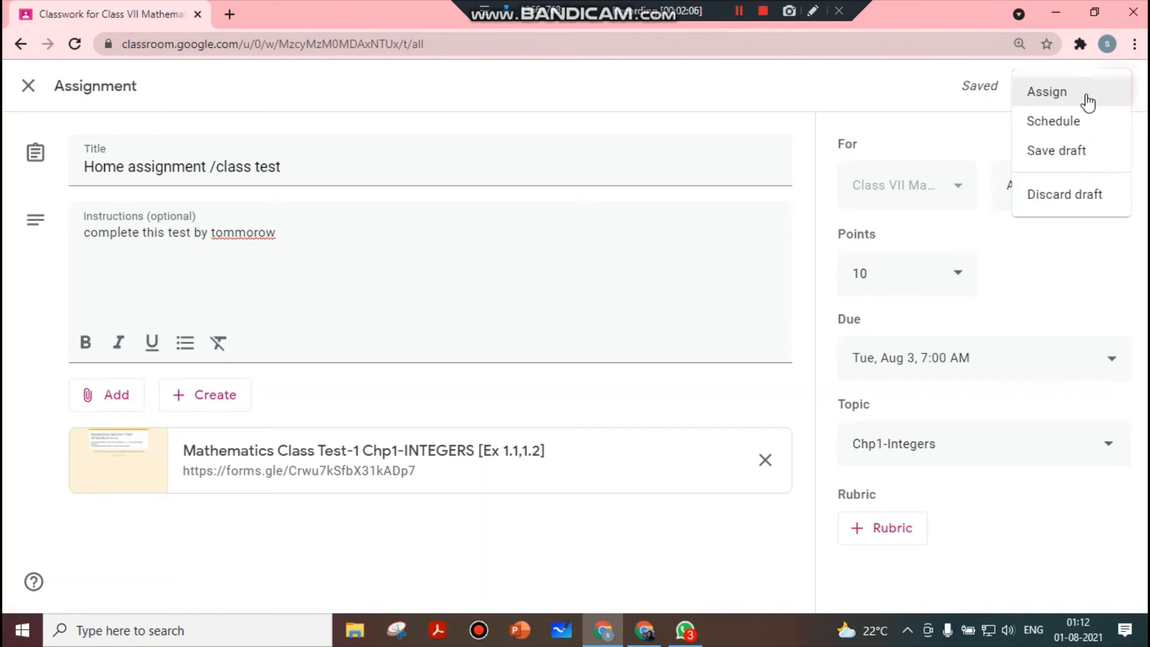
click(931, 106)
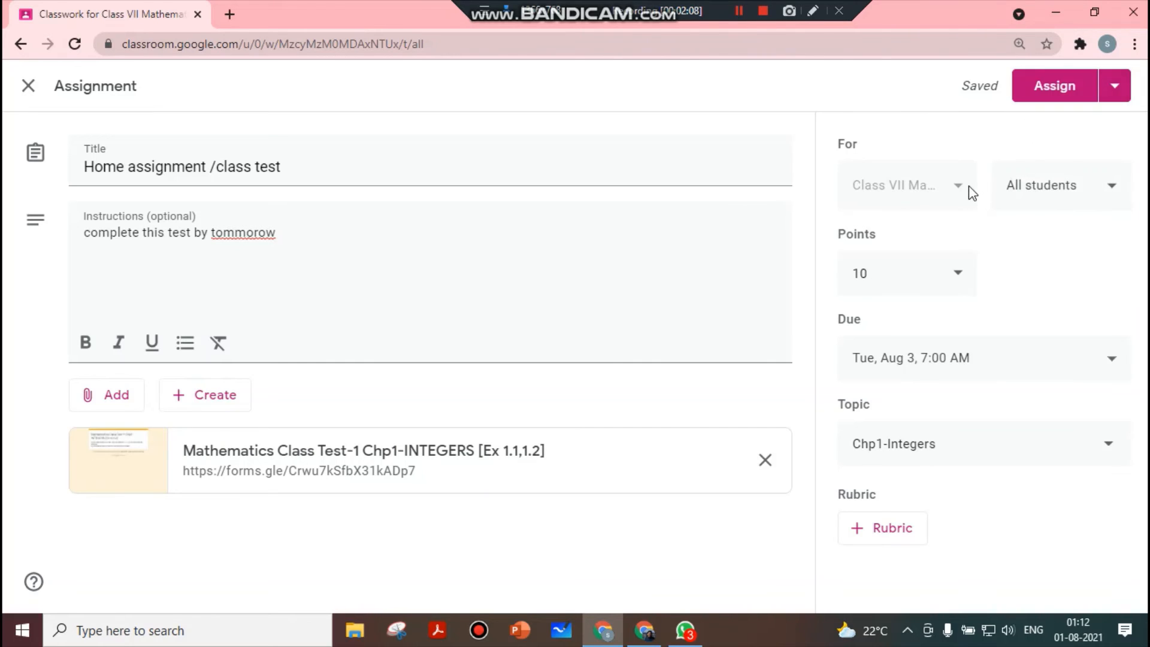
click(1119, 191)
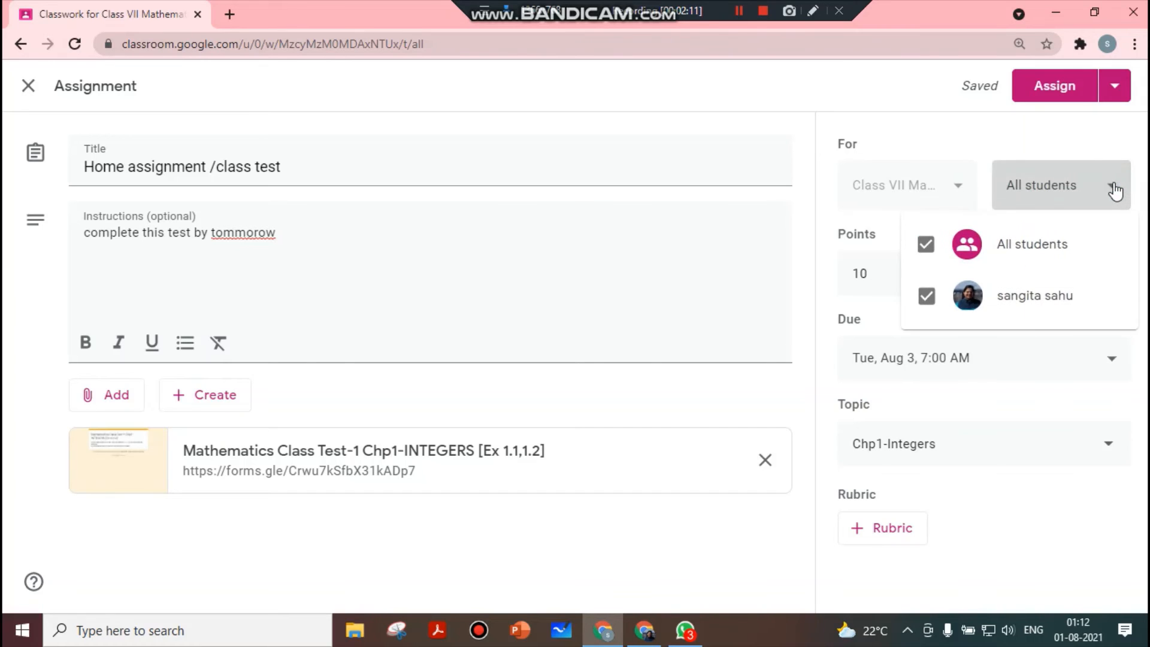
click(1115, 190)
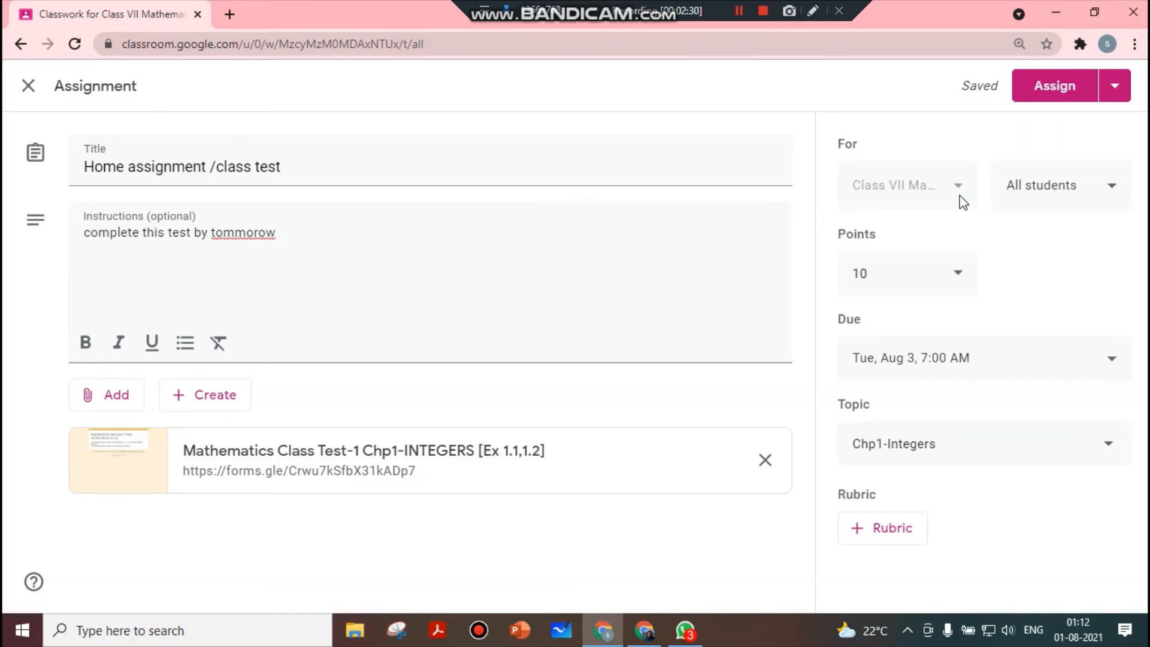
click(1066, 87)
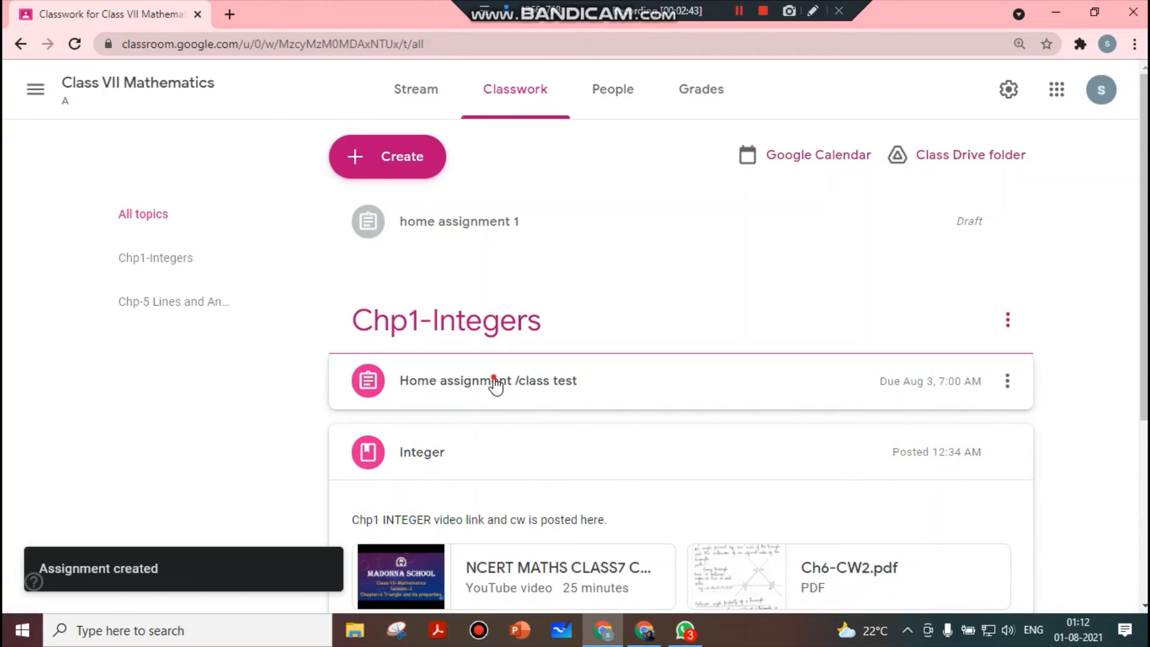
click(495, 385)
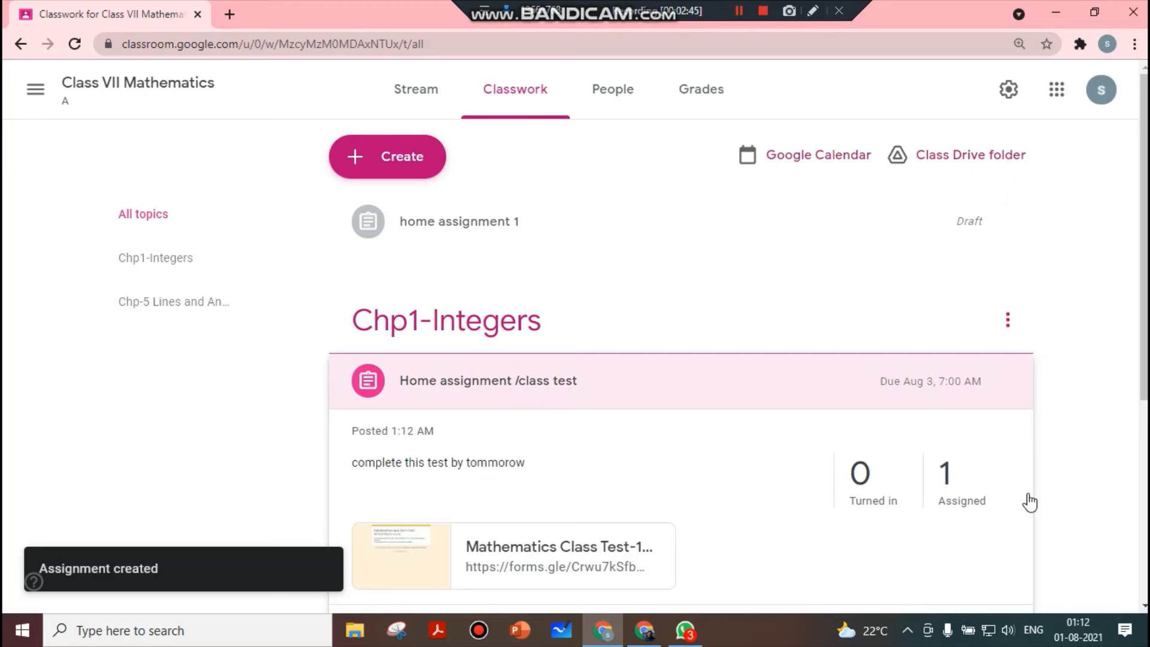
Look over the posted class test in the classwork list and reopen Class VII Mathematics from the classes overview.
scroll(1029, 502, down, 3)
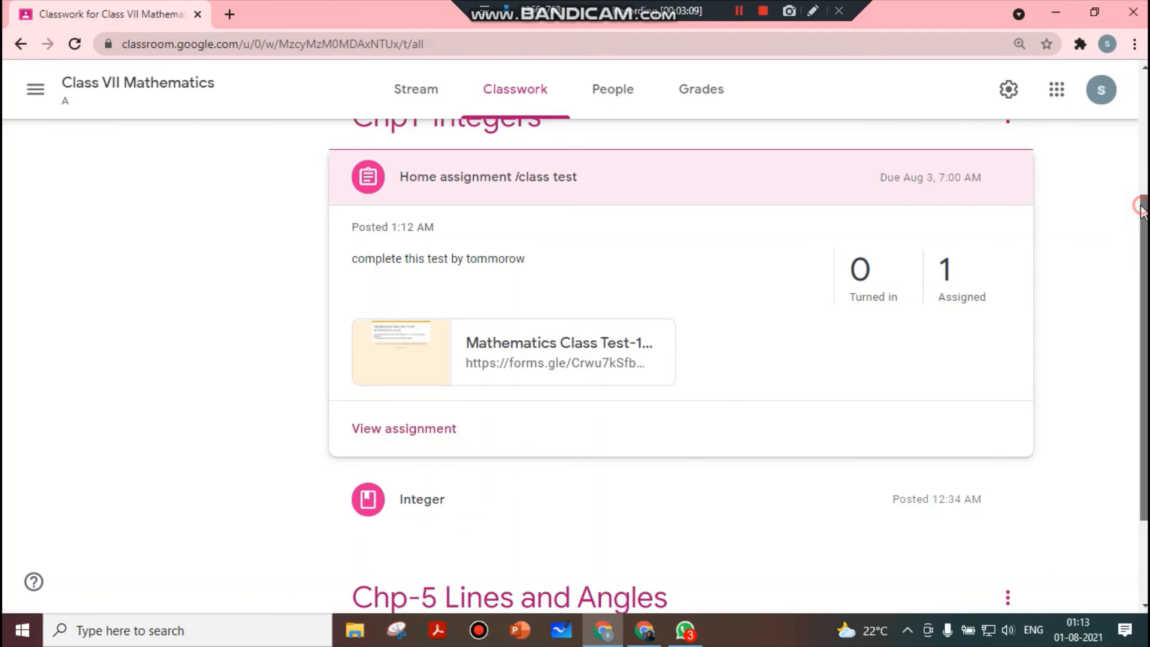
drag(1141, 228, 1135, 69)
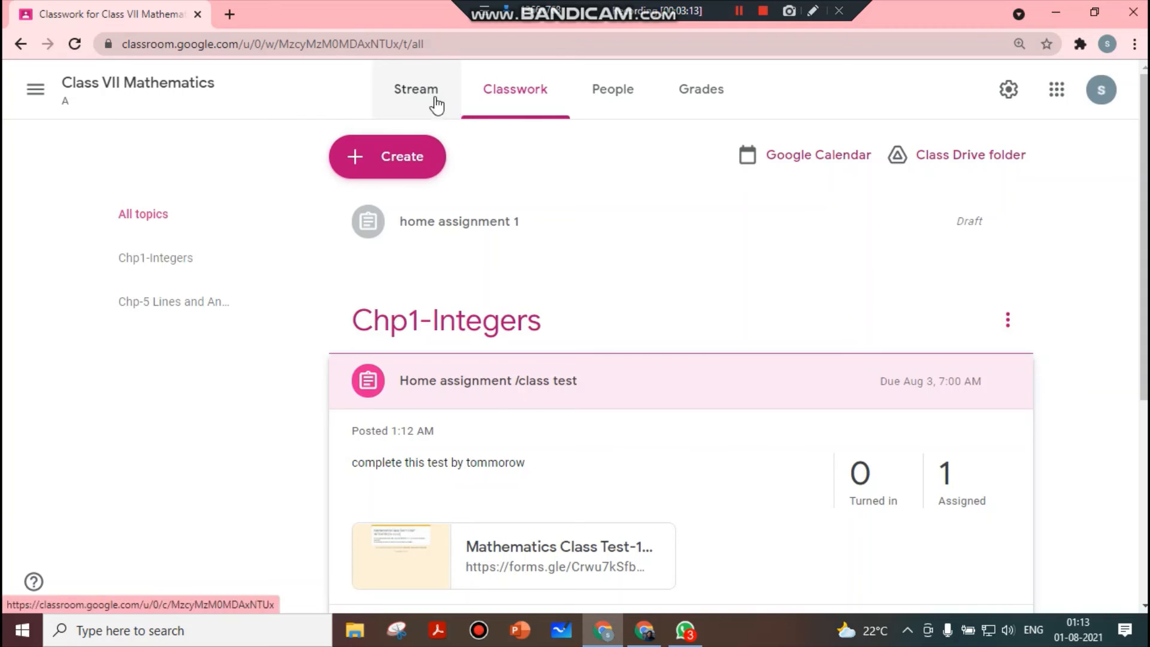
click(36, 90)
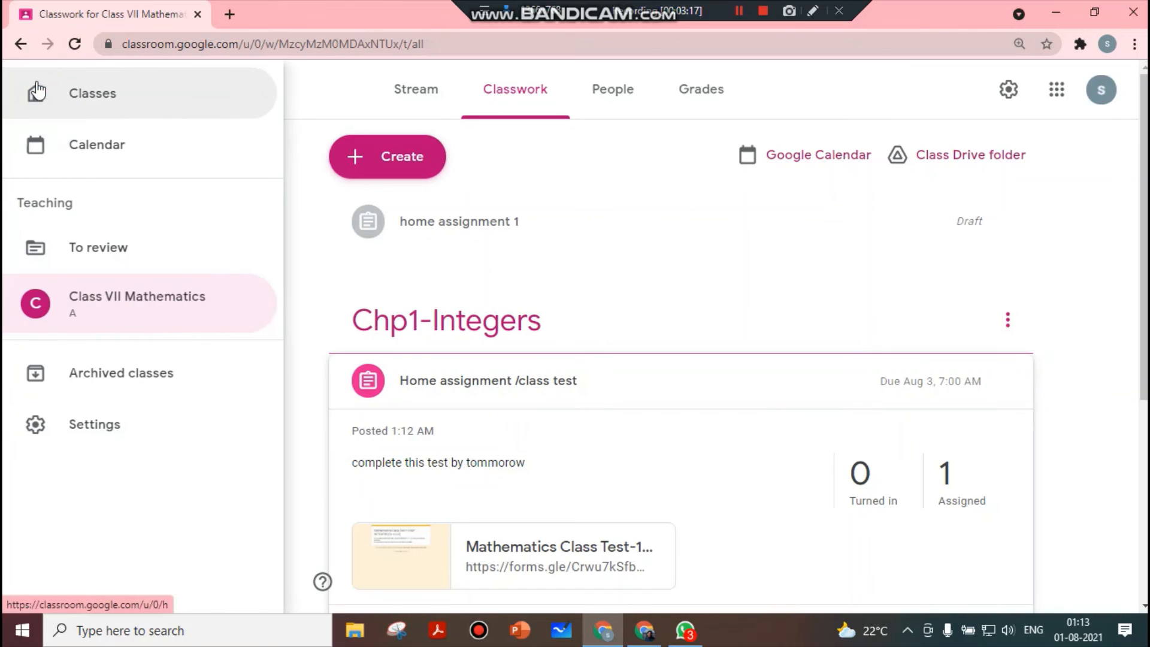
click(78, 93)
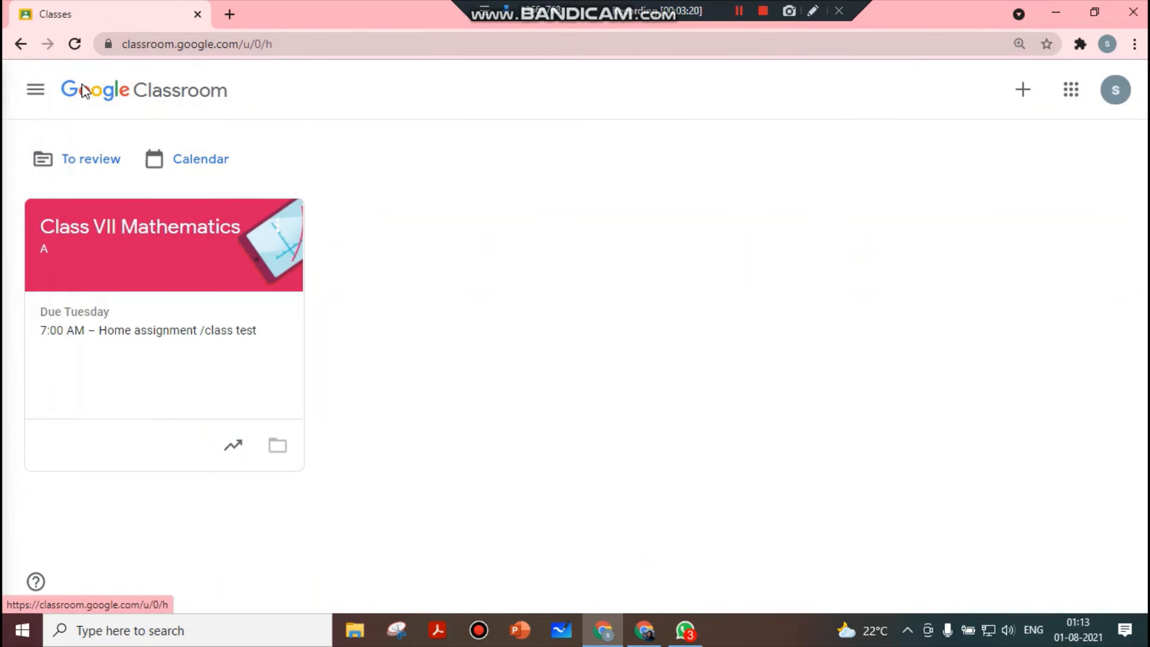
click(94, 228)
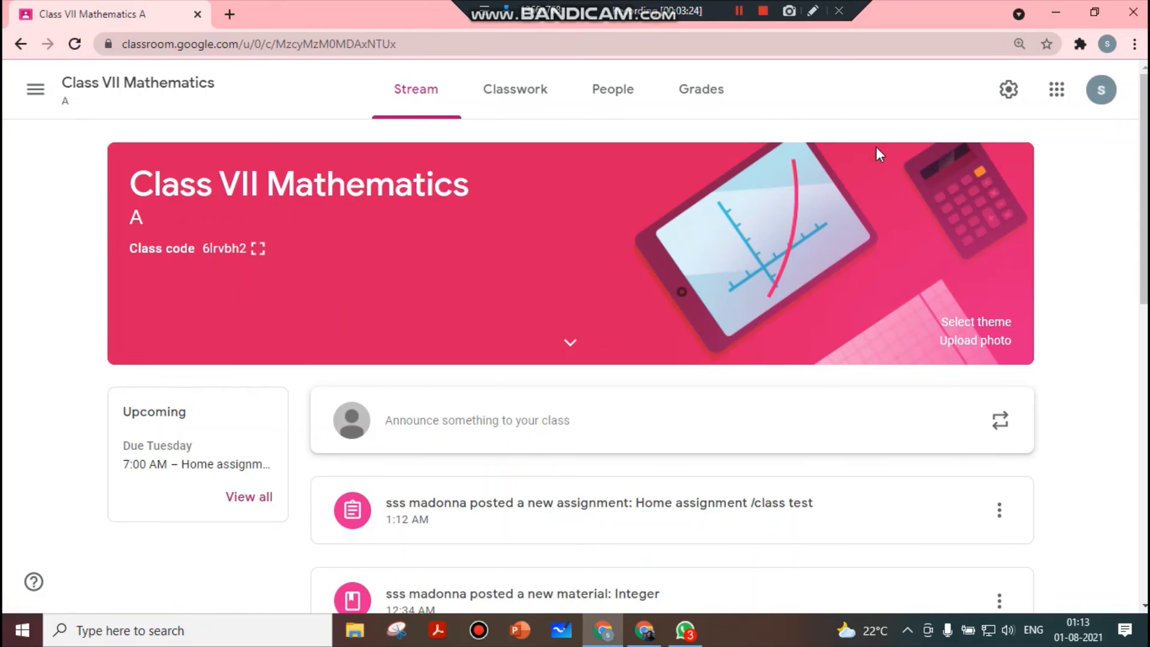
Open the class settings and examine the options for managing invite codes.
click(1010, 92)
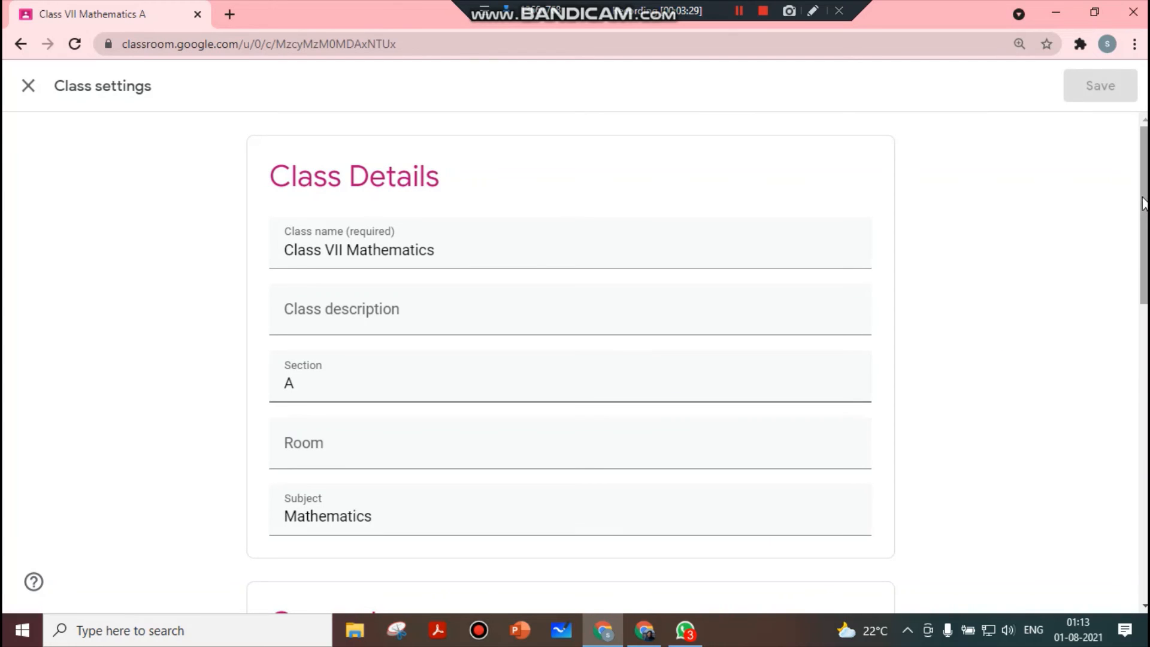
drag(1145, 202, 1145, 383)
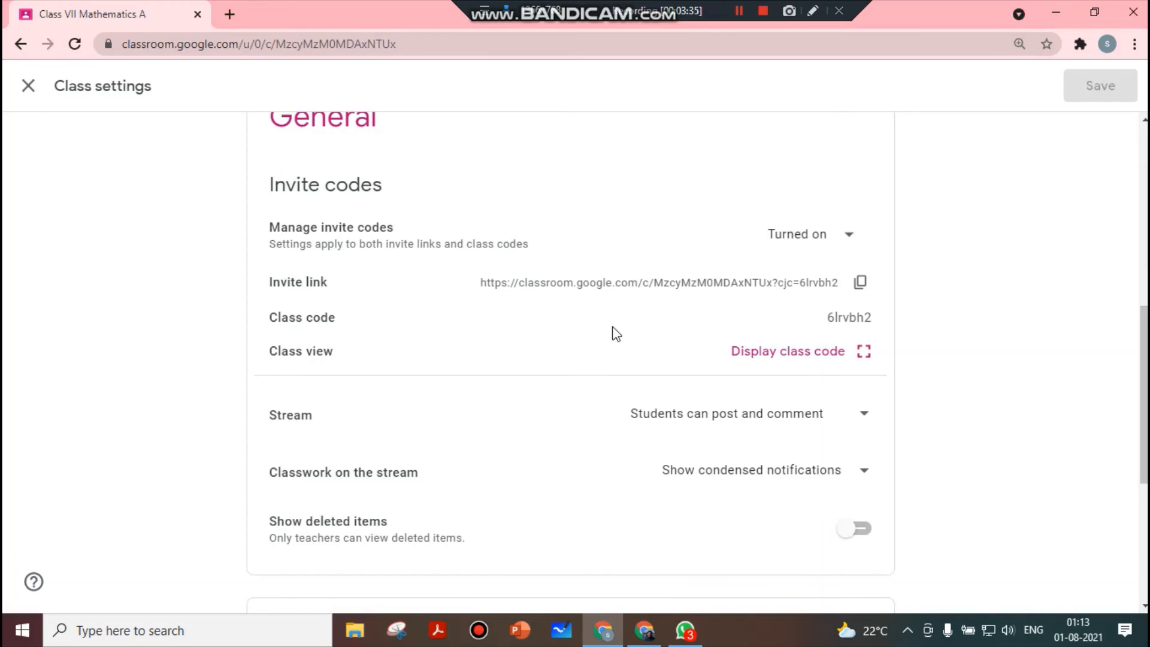
click(851, 236)
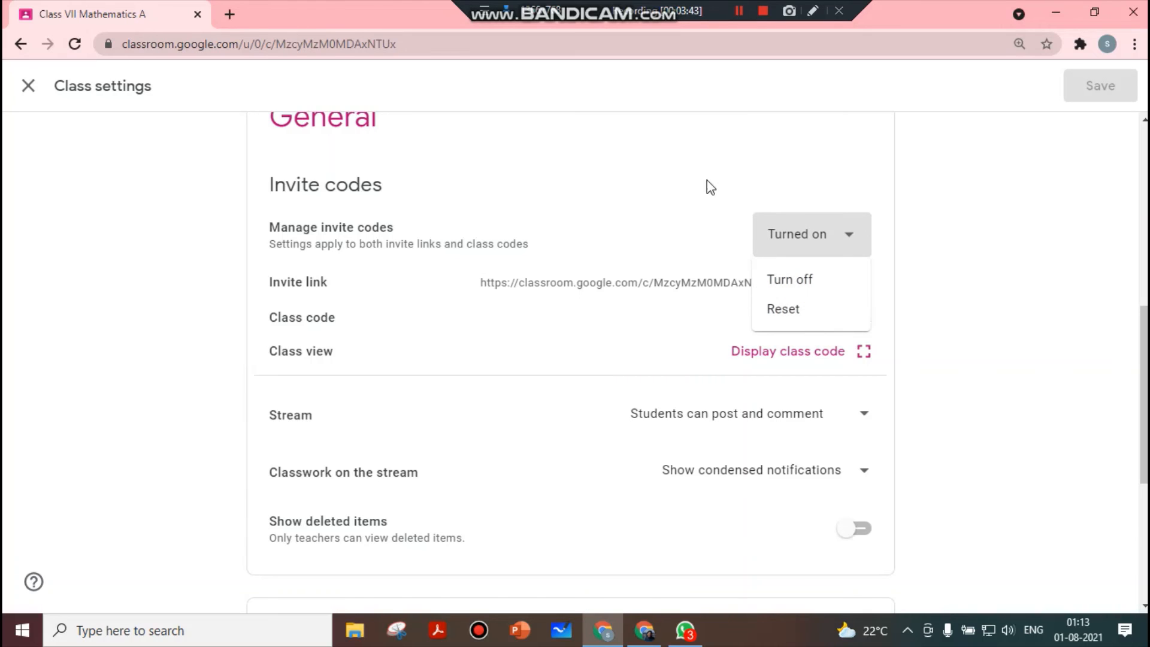
click(775, 155)
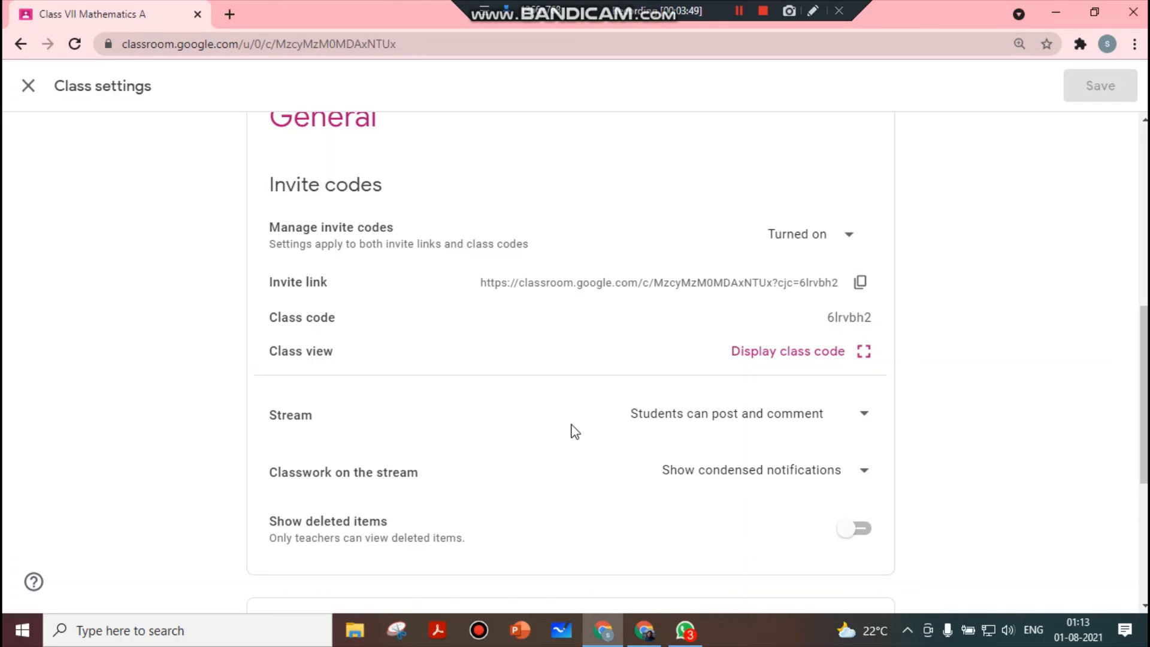
Set the stream to "Only teachers can post or comment", keep classwork on "Show condensed notifications", and save the class settings.
click(863, 419)
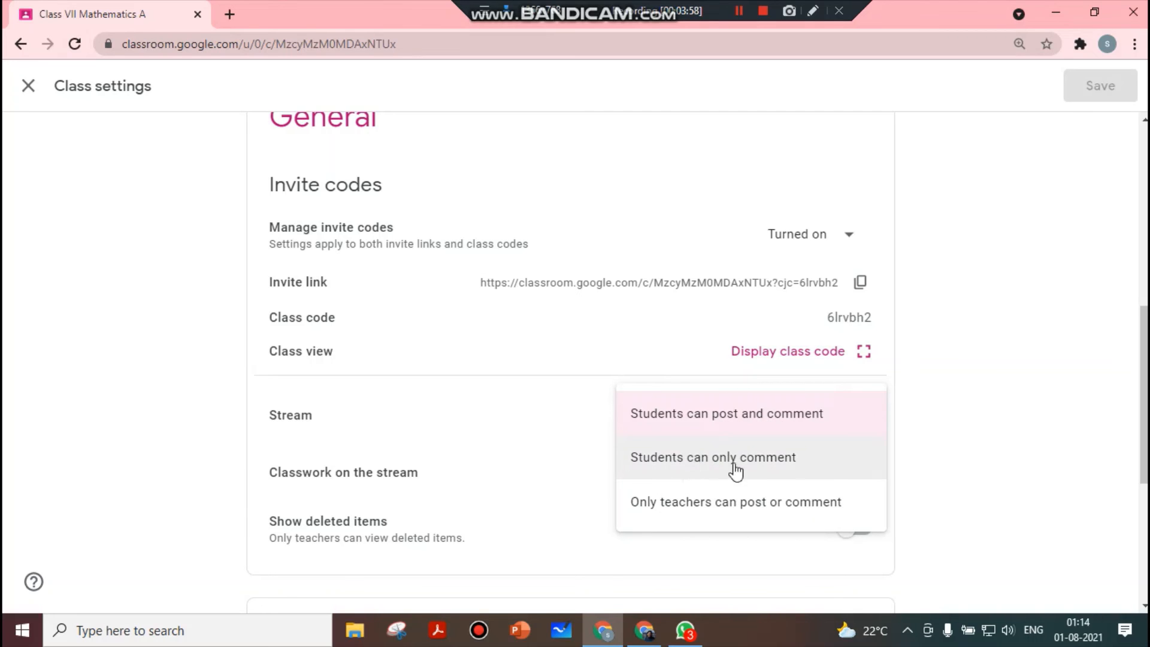
click(769, 503)
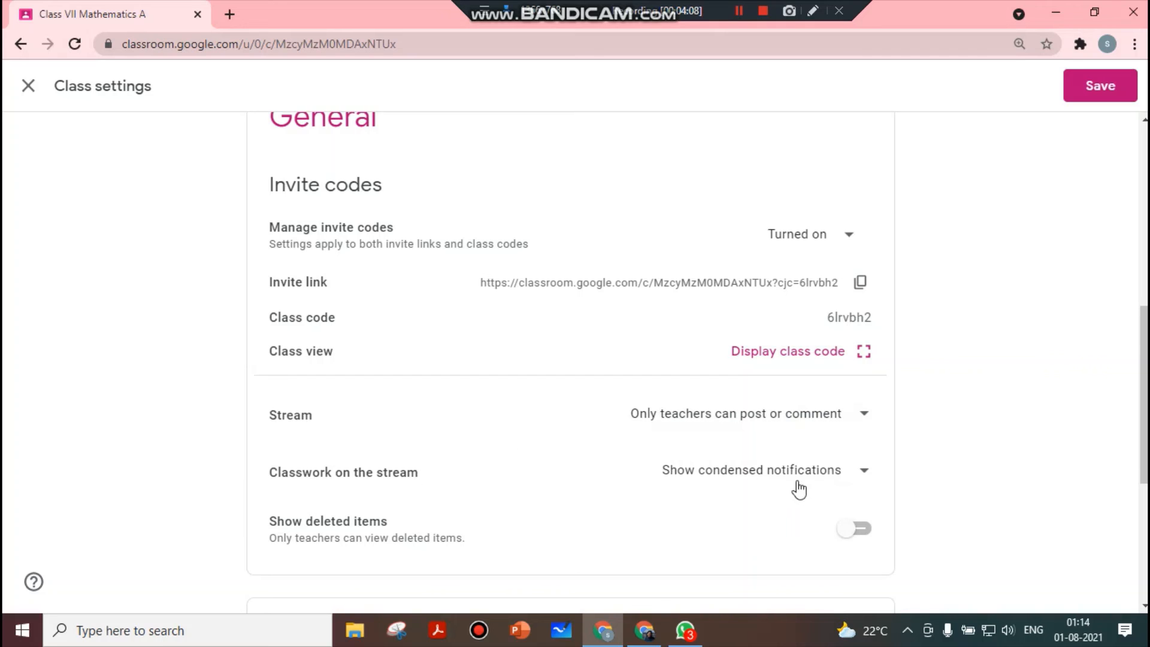
click(862, 472)
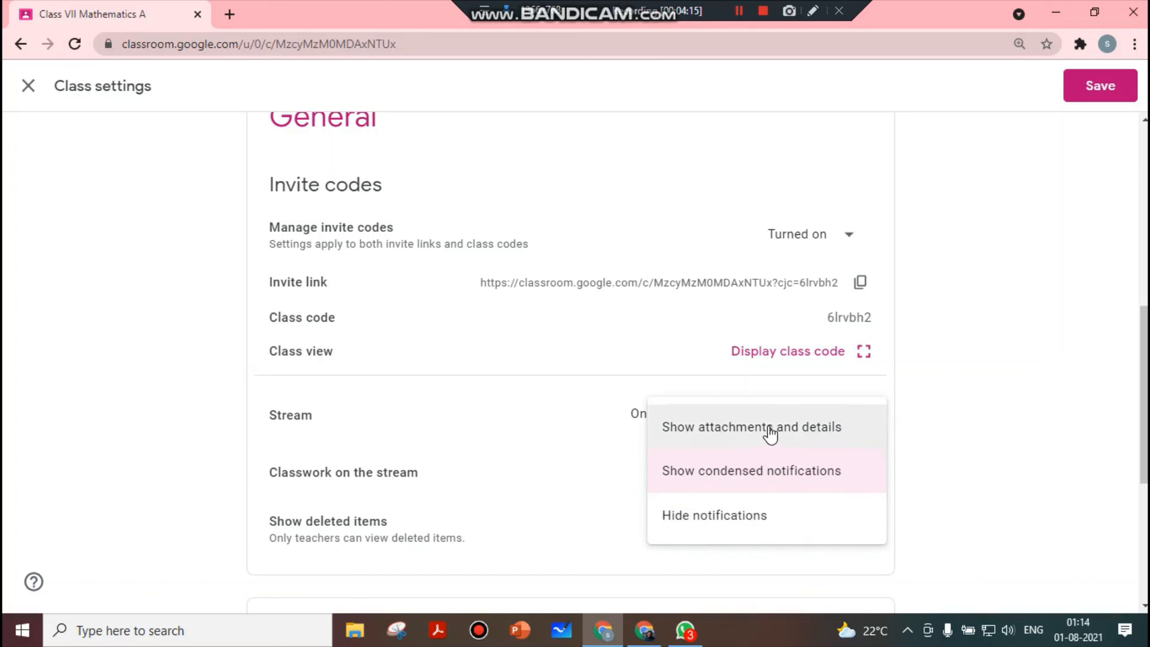
click(764, 476)
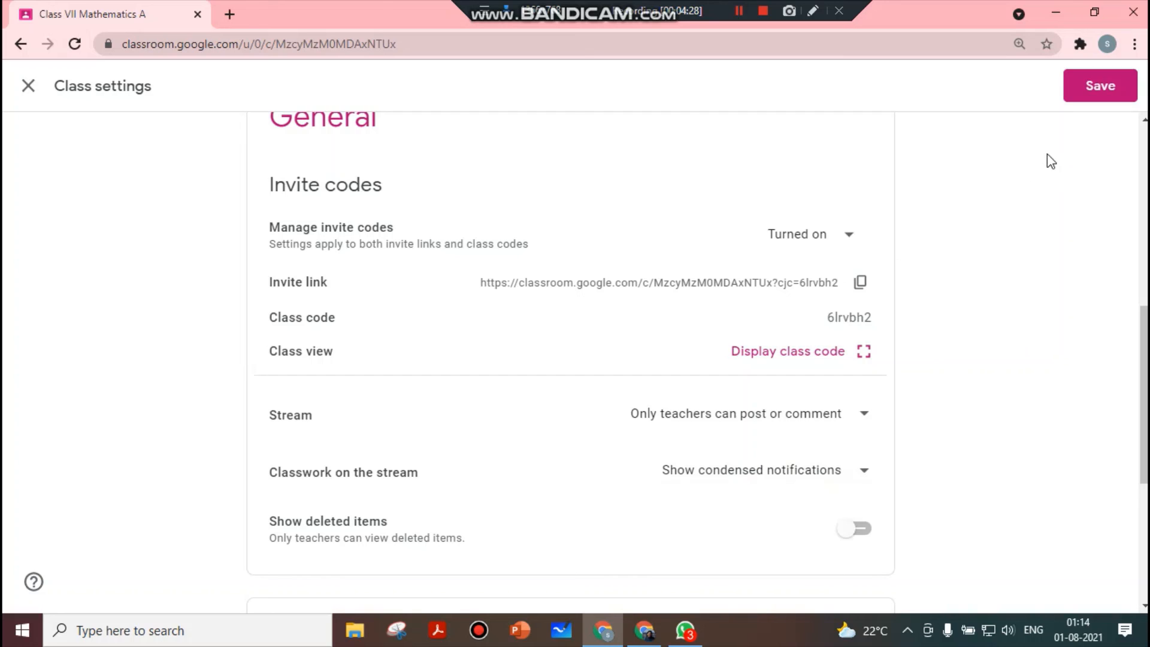
click(1093, 85)
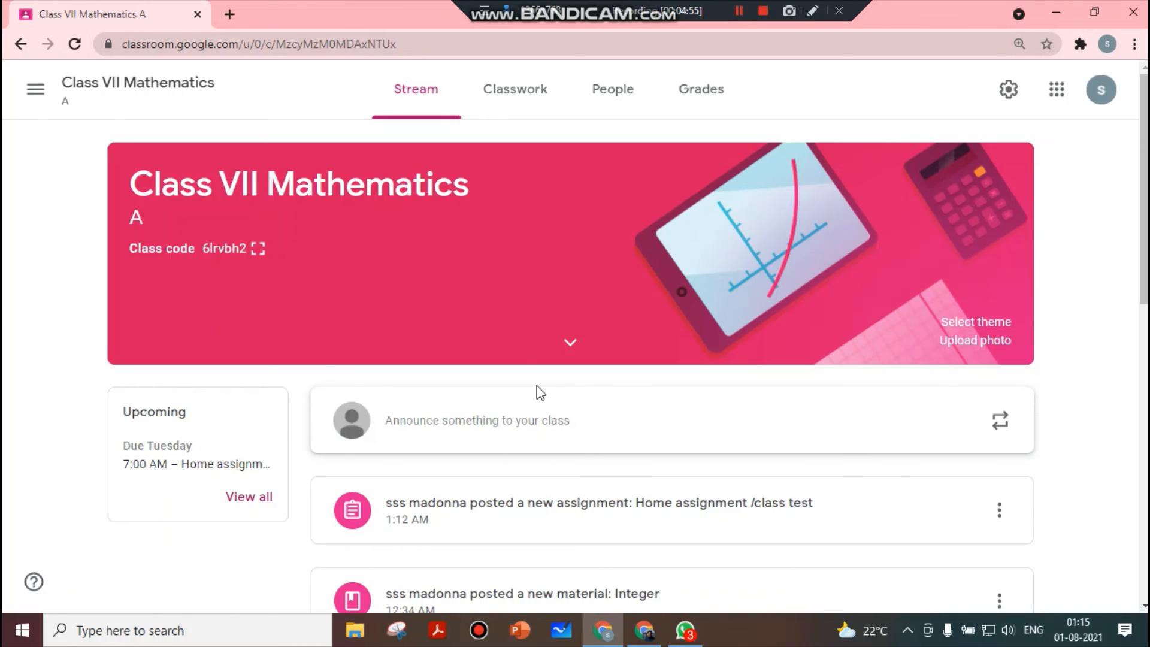
Switch to the student's Chrome window, maximize it, and view the "Integer" material in the Class VII Mathematics stream.
mouse_move(651, 633)
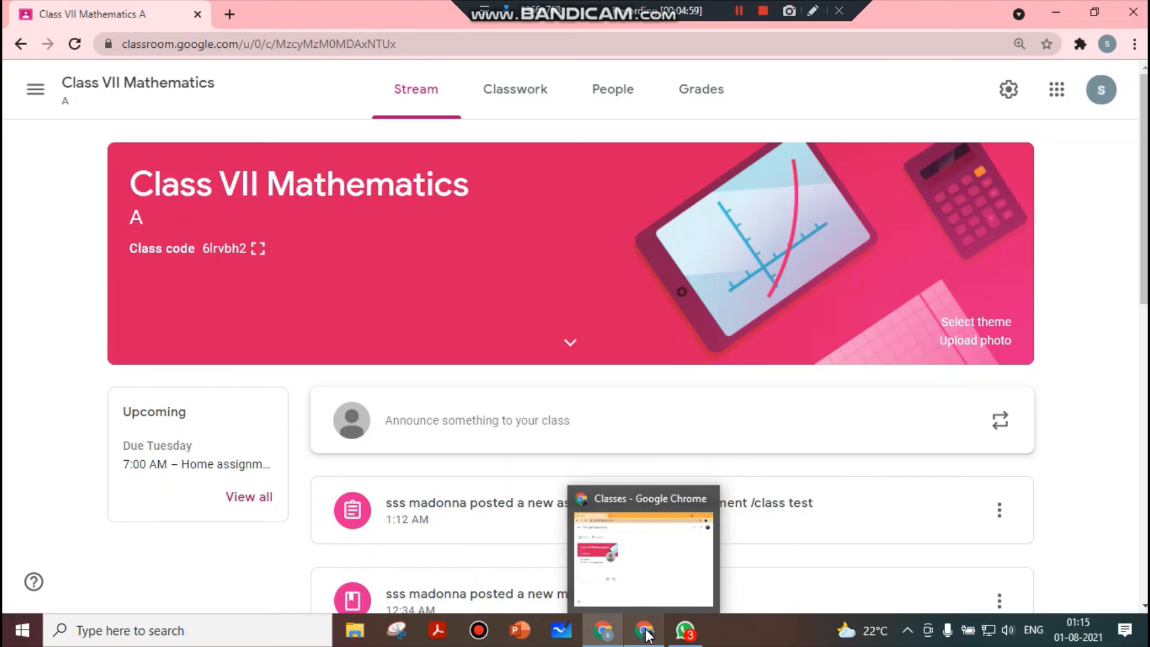
click(645, 631)
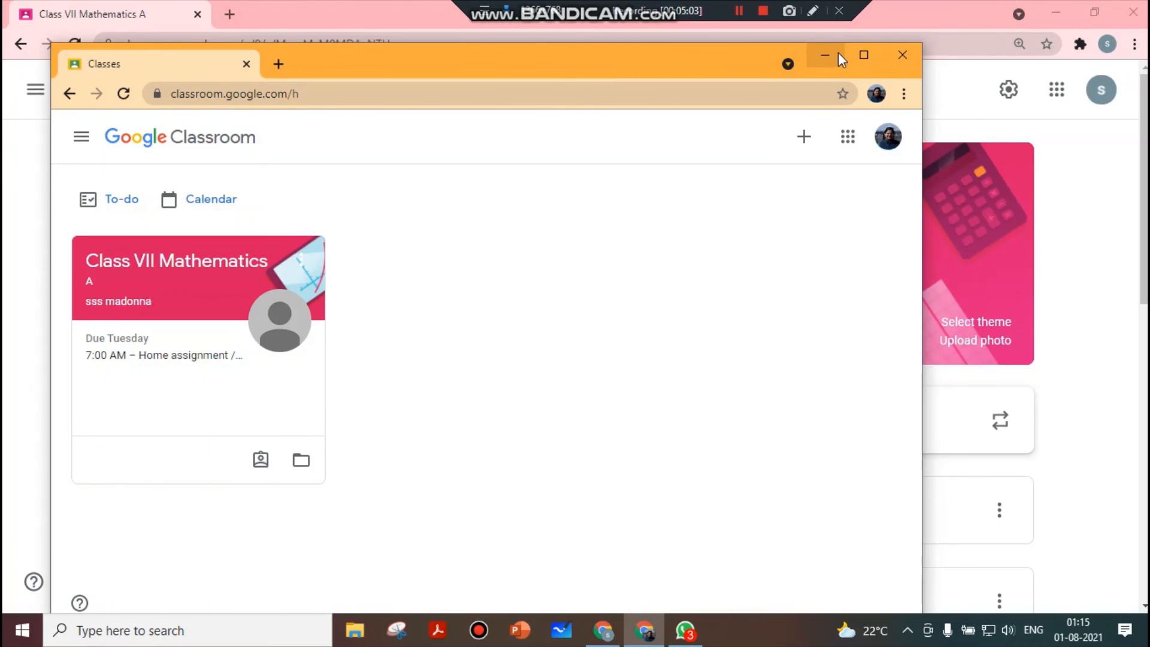
click(859, 58)
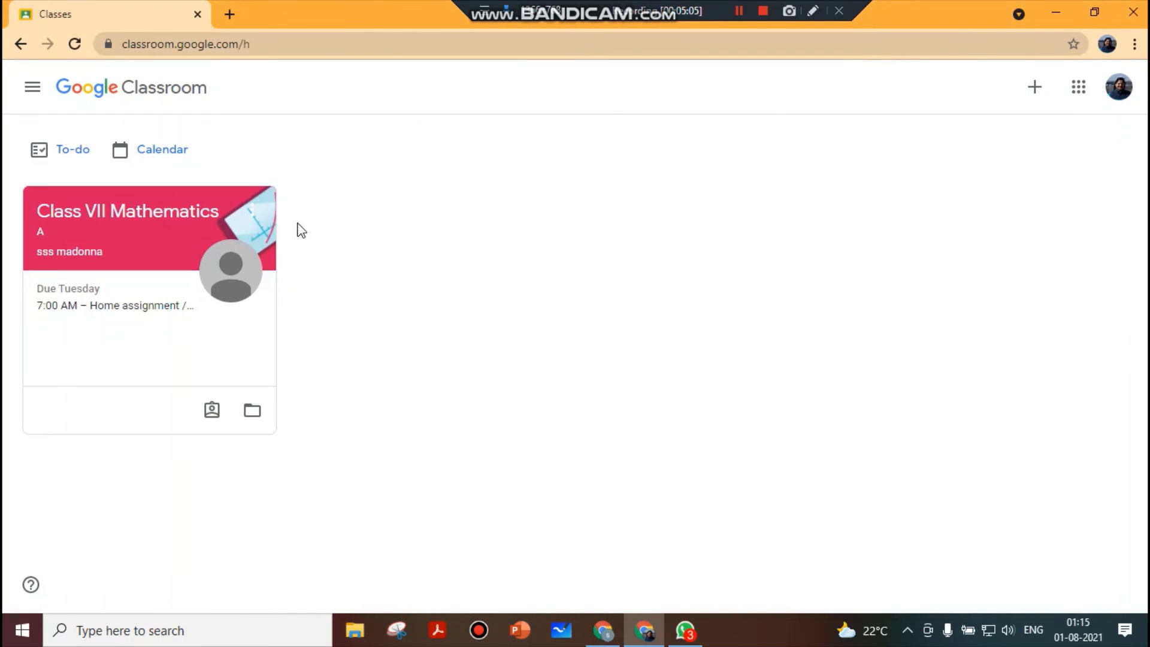
click(123, 220)
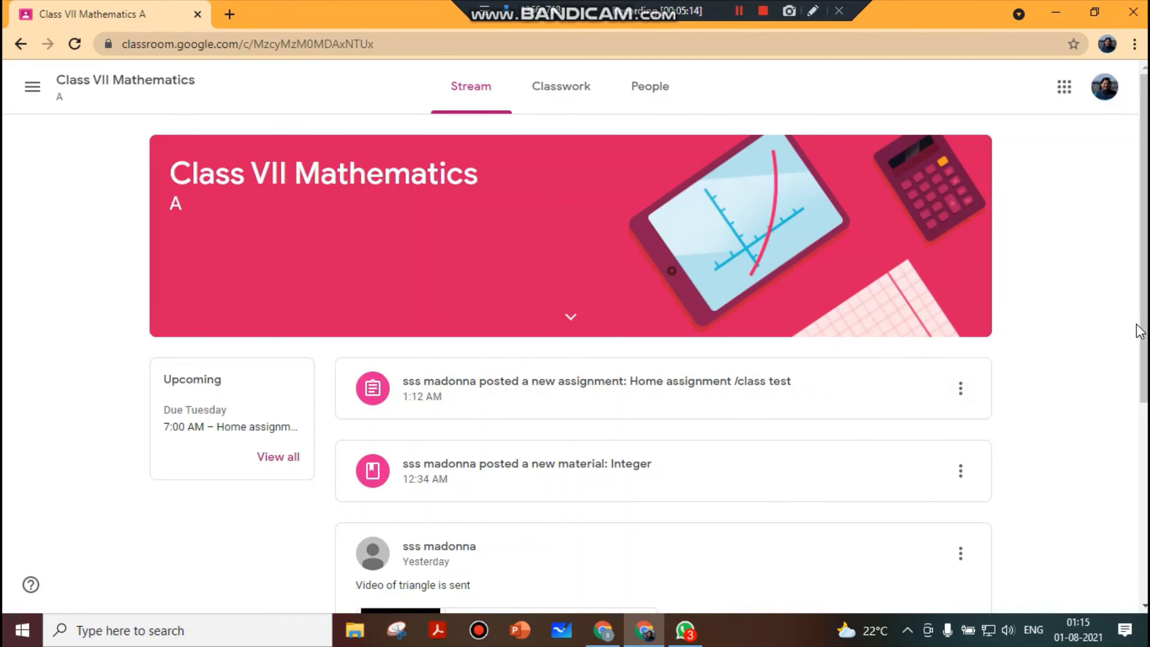
drag(1142, 328, 1141, 422)
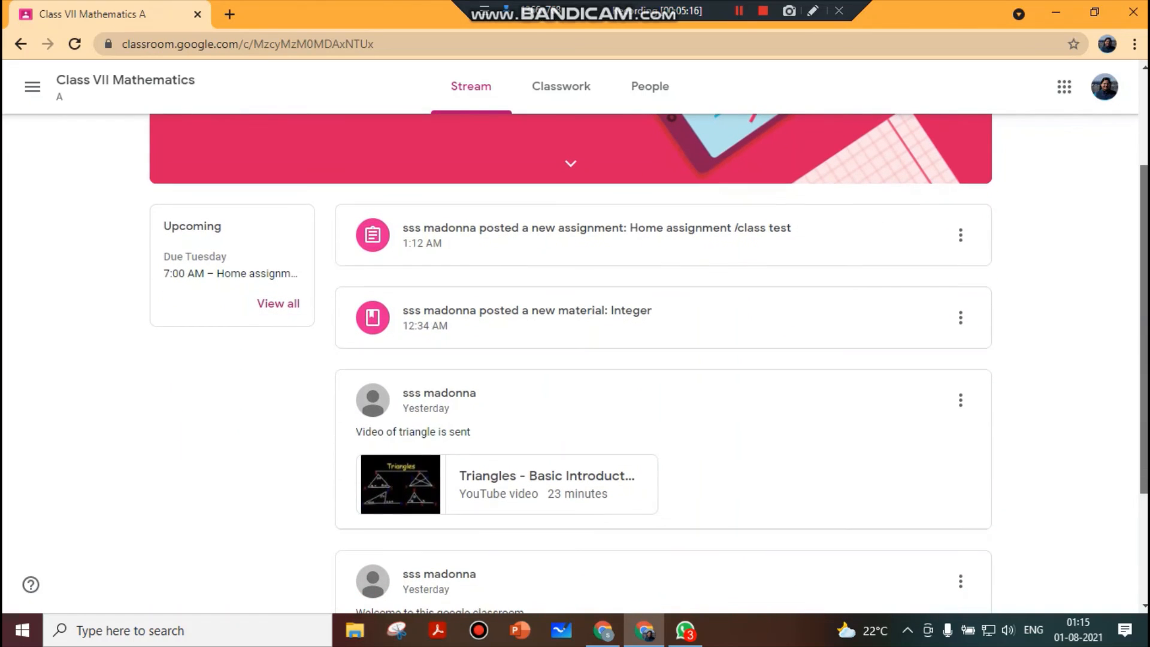
click(465, 314)
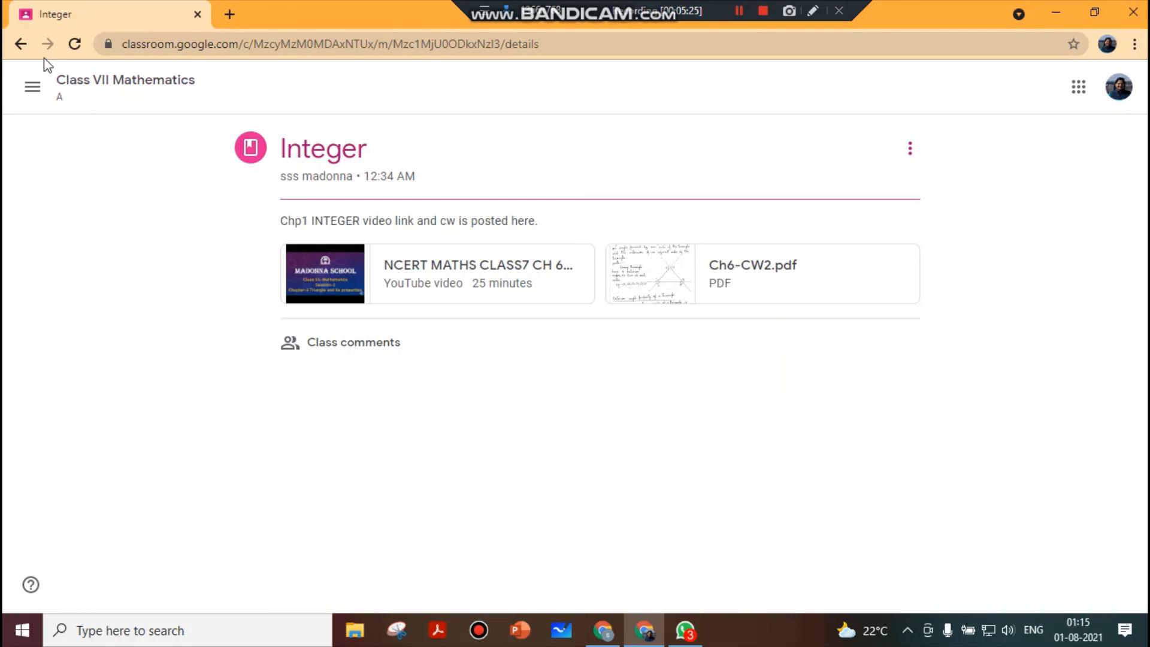
Return to Class VII Mathematics through the student's classes overview and review its classwork and stream, dismissing the progress-tracking tip.
click(32, 89)
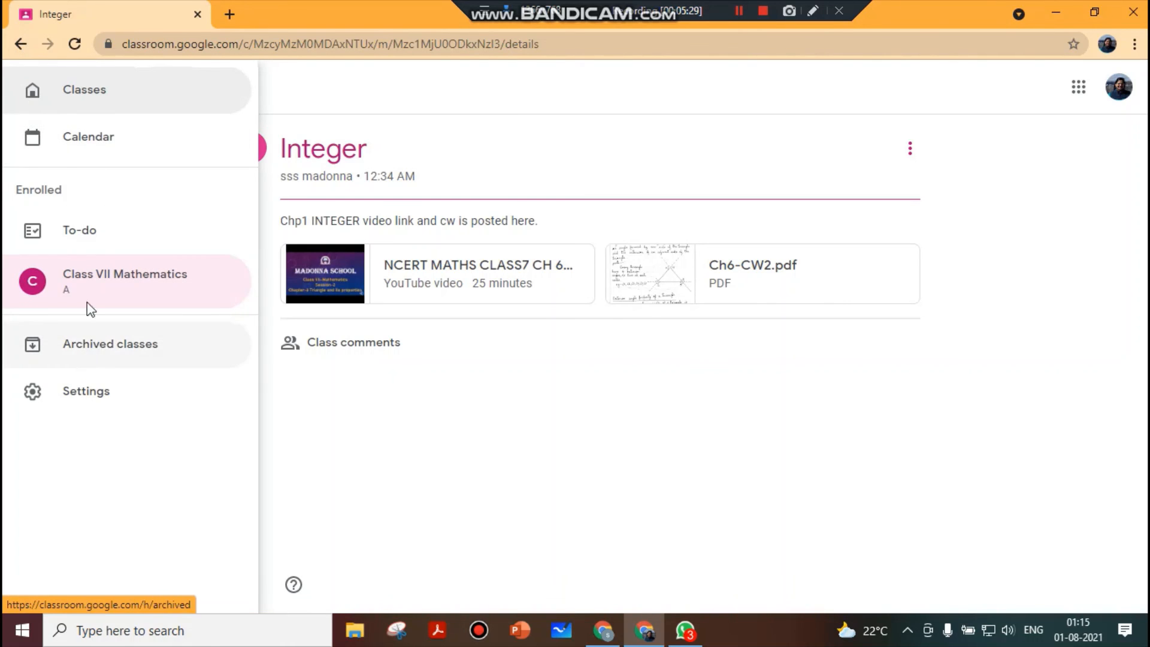
click(115, 90)
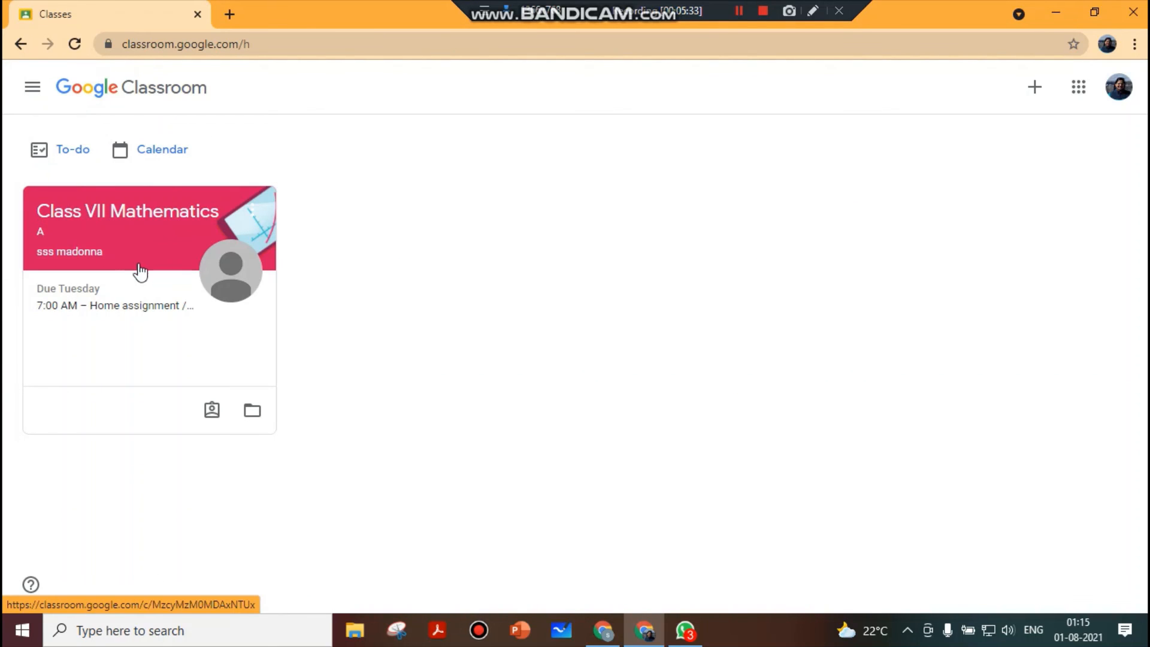
click(159, 214)
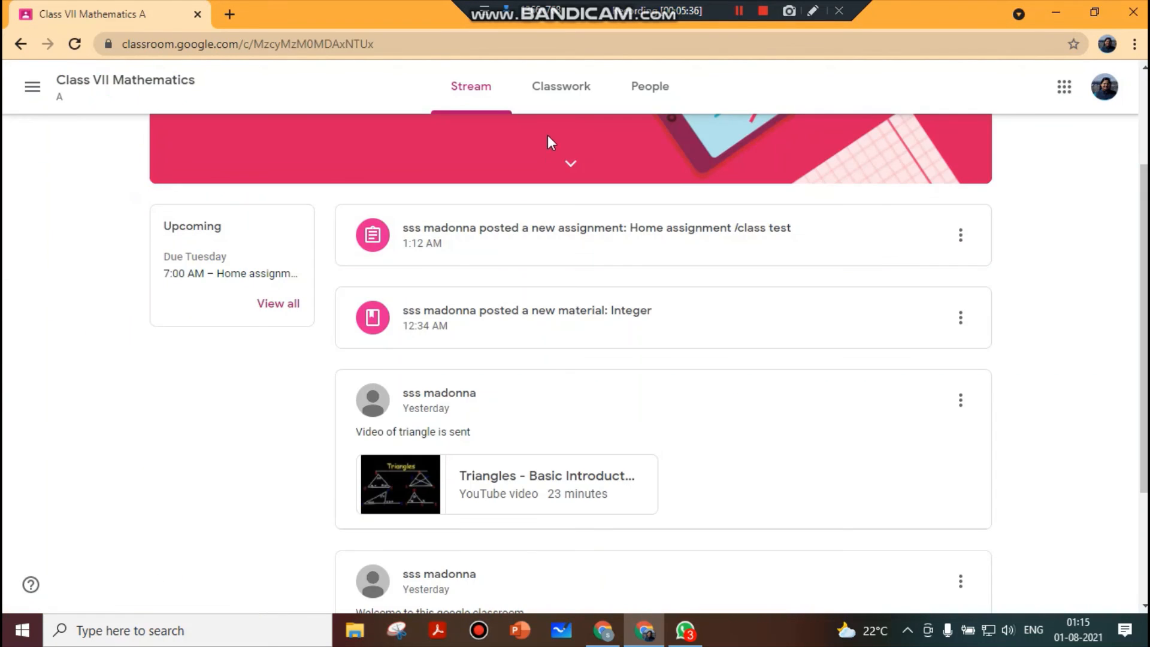
click(560, 87)
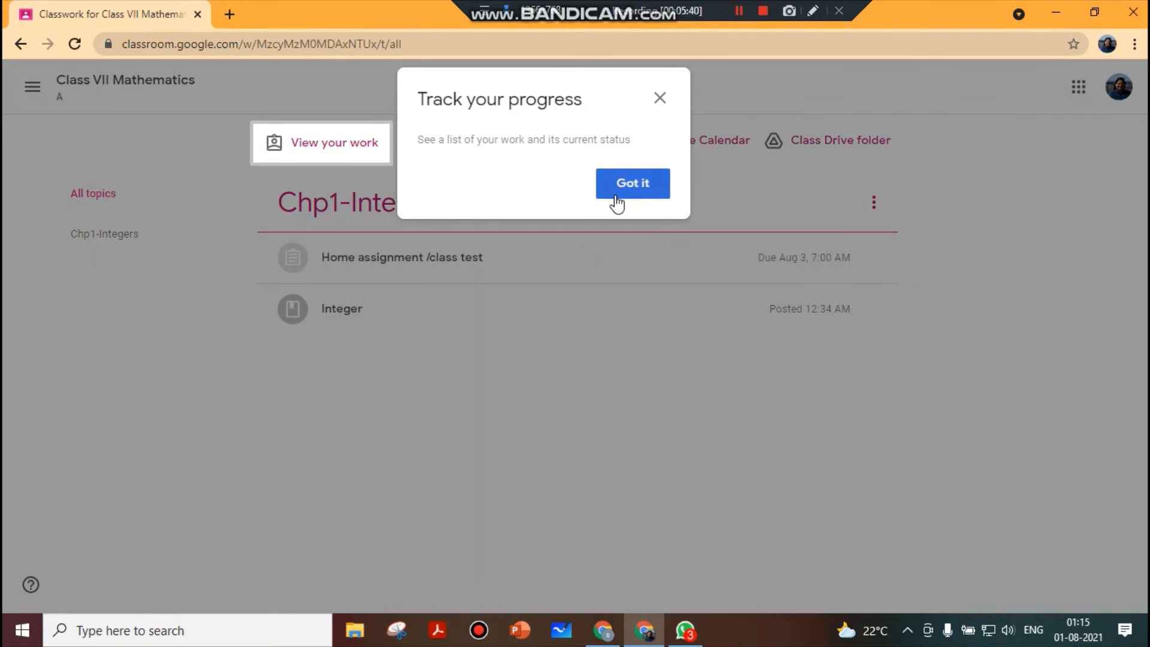
click(617, 192)
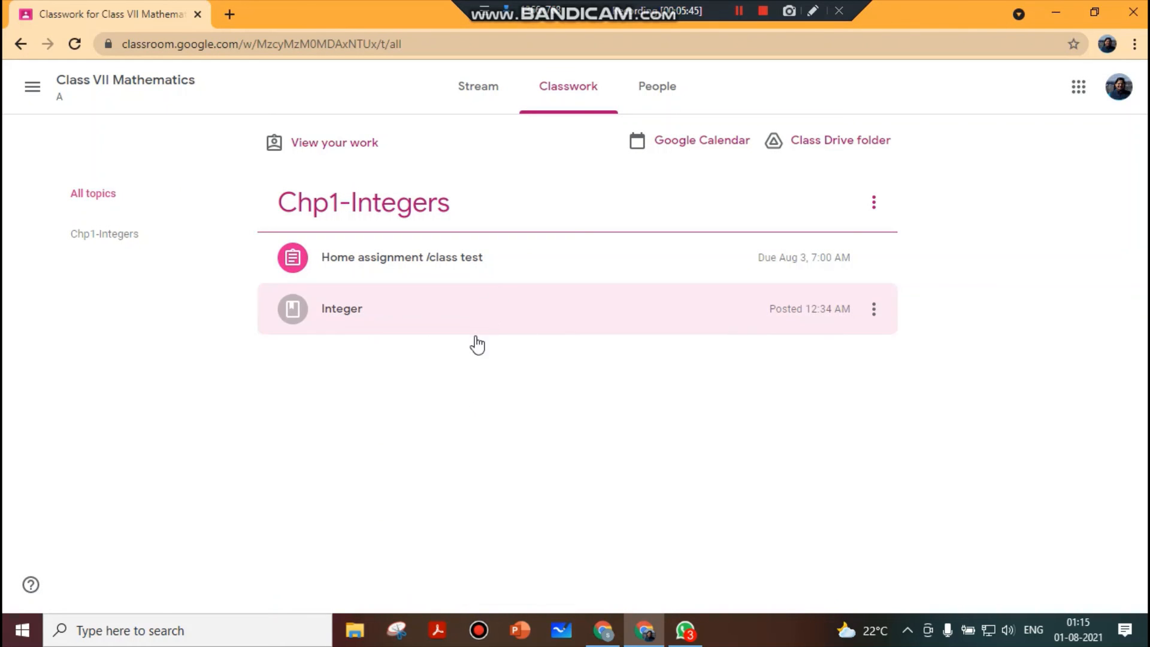
click(483, 93)
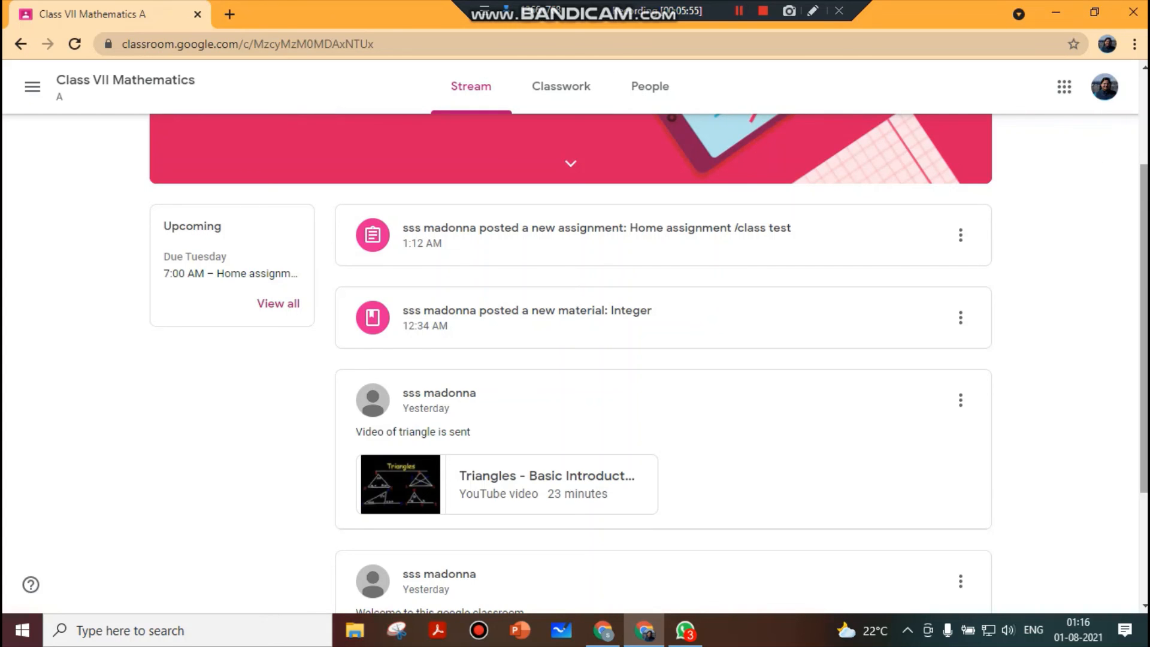
scroll(648, 363, up, 3)
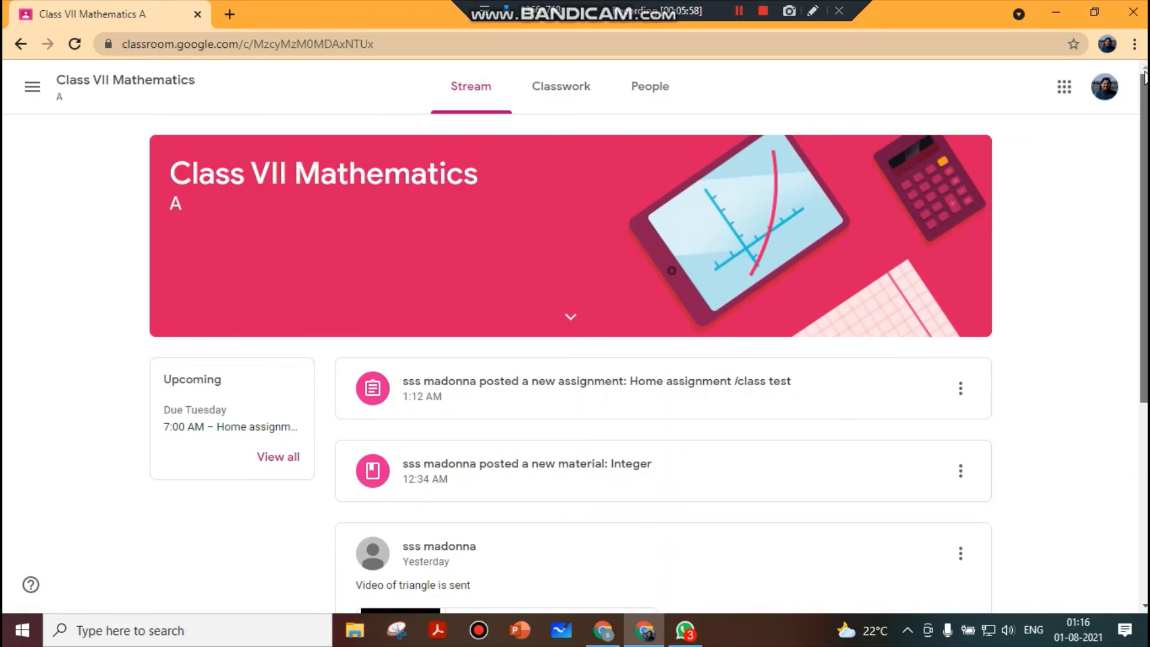